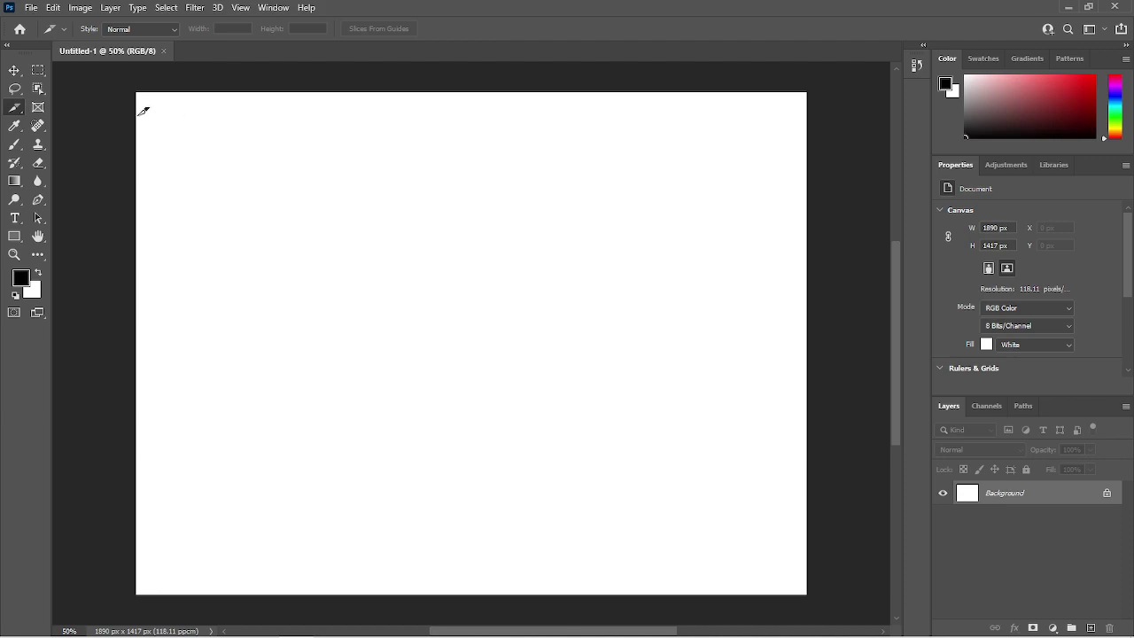
Draw two slices on the blank canvas, one over its upper-left area and one over its lower-right area, meeting at a corner
click(17, 113)
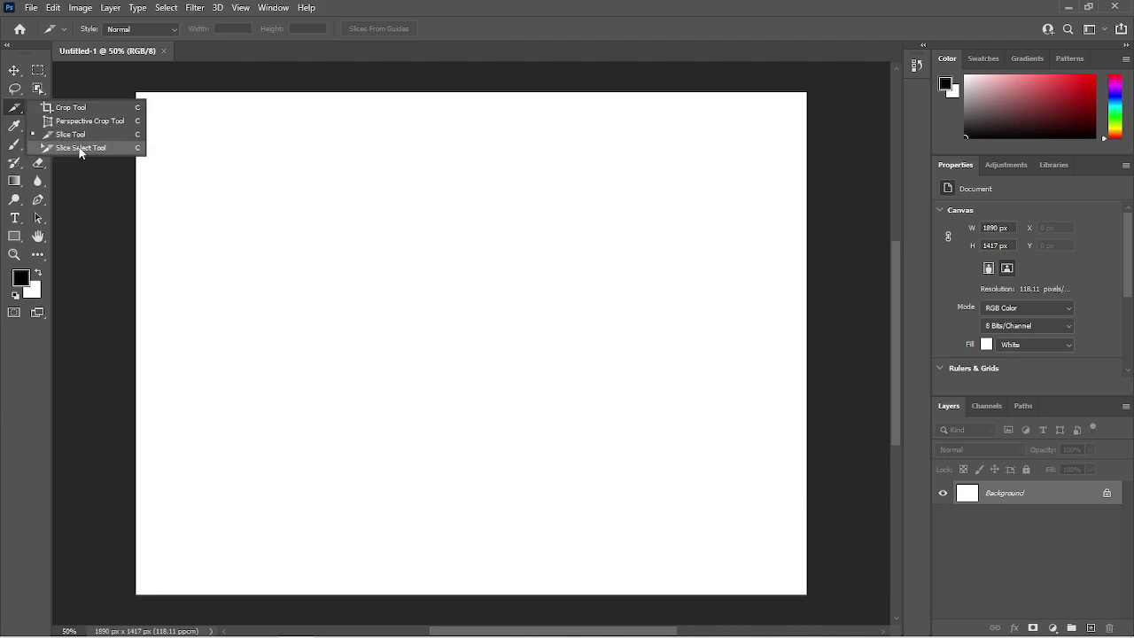
click(14, 109)
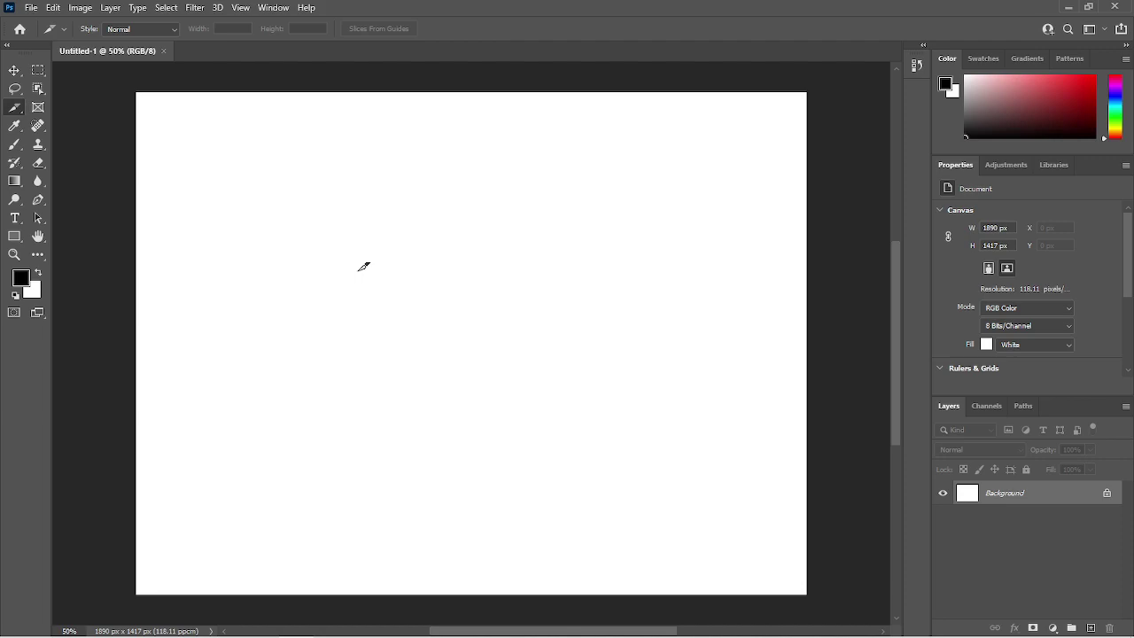
drag(137, 92, 450, 392)
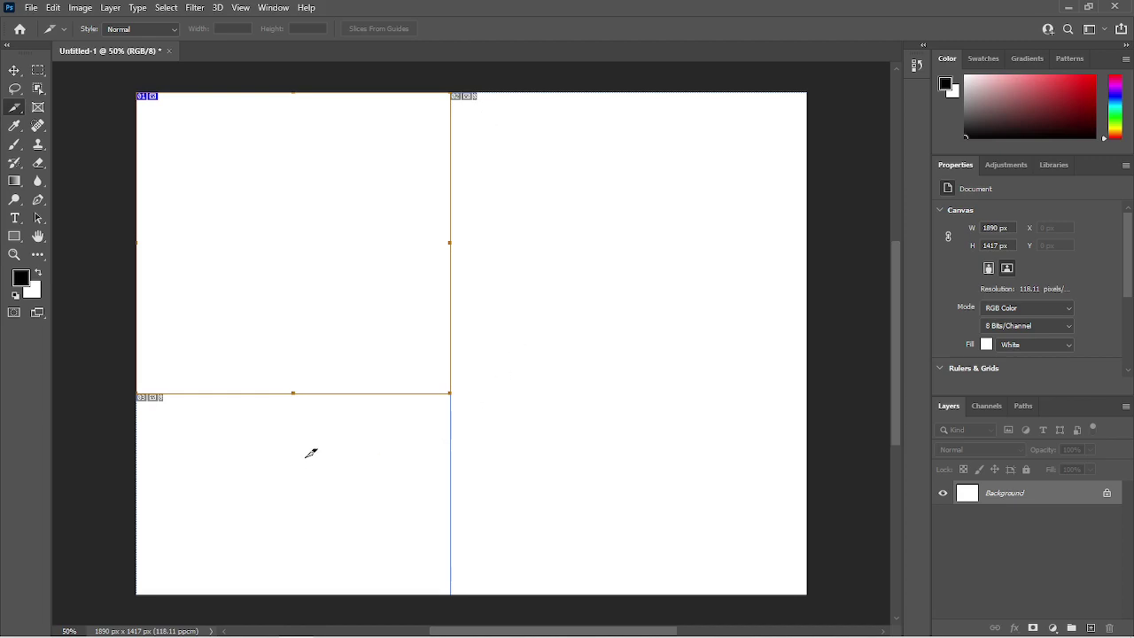
drag(451, 394, 813, 587)
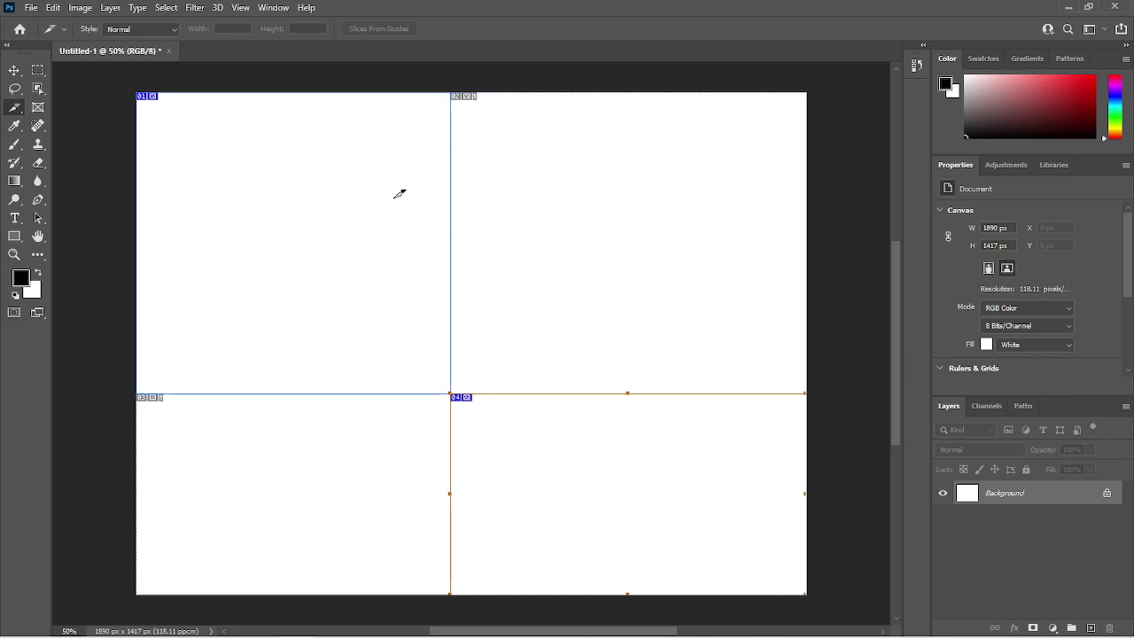
Open the image 4ONE.jpg
click(29, 8)
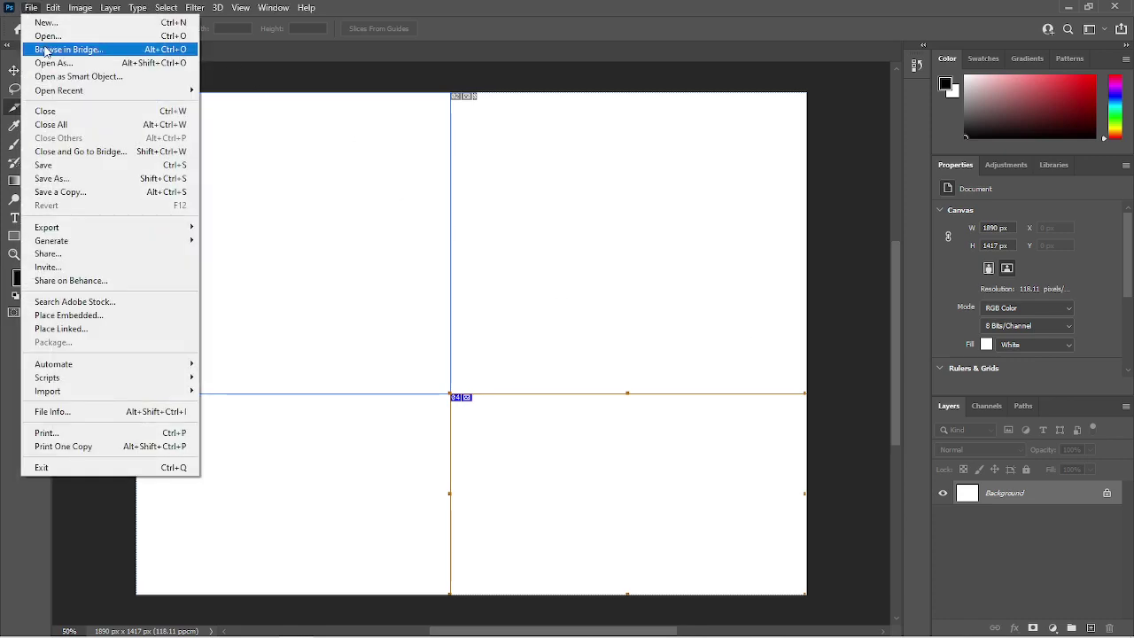
click(44, 36)
double_click(166, 115)
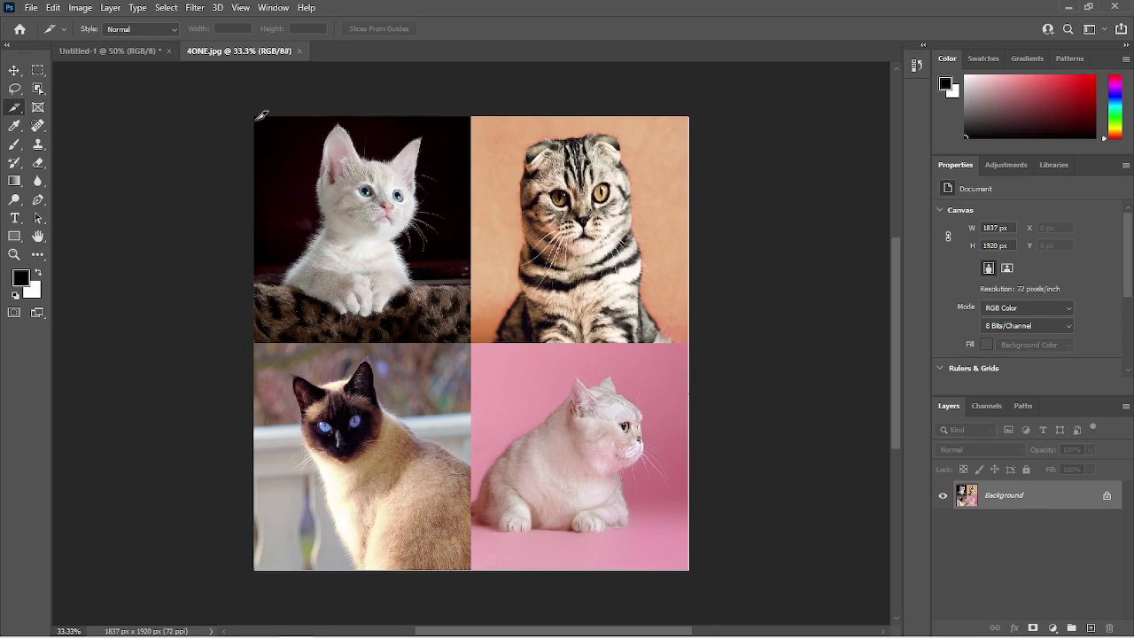
Draw one slice exactly around the white kitten photo and another around the striped cat photo in the collage's upper row
drag(255, 117, 476, 341)
drag(477, 341, 471, 341)
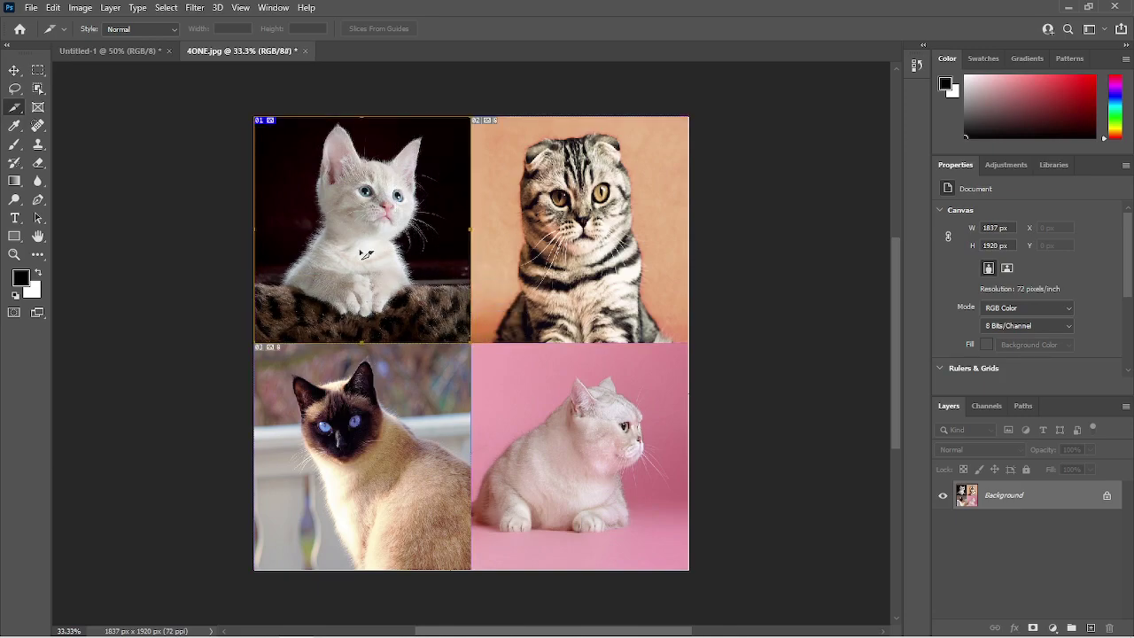
scroll(305, 199, up, 1)
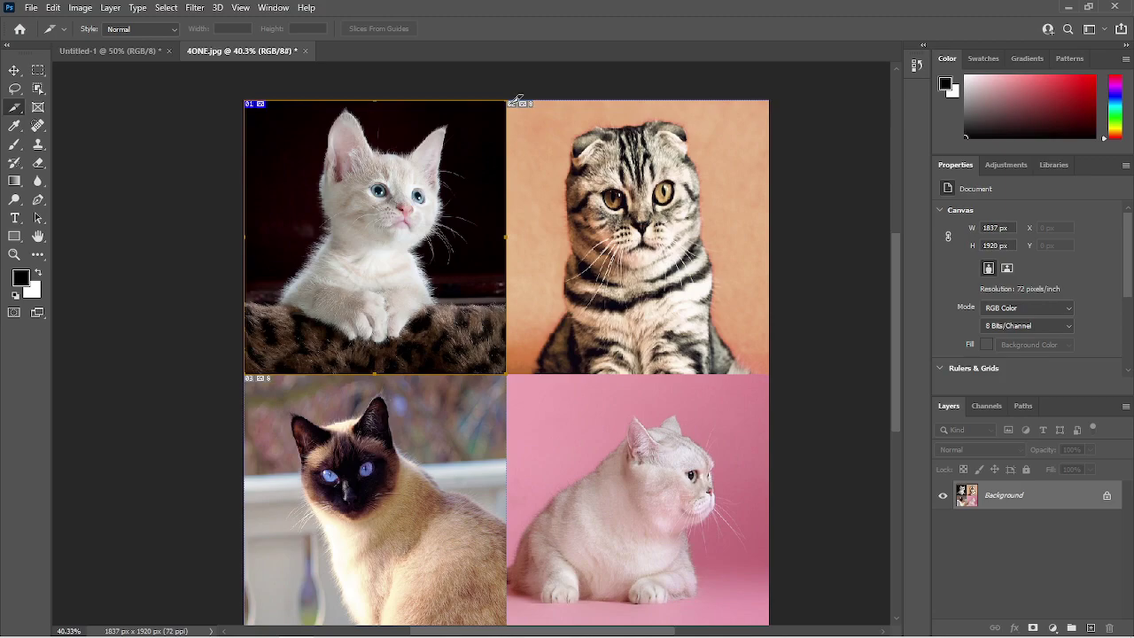
drag(506, 104, 770, 376)
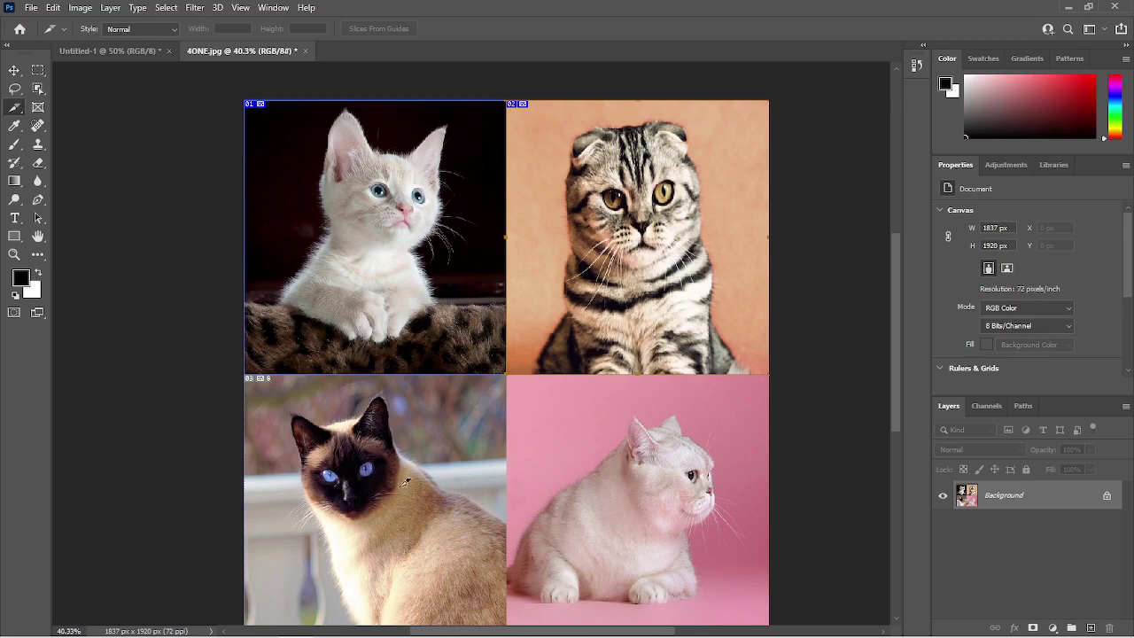
Draw one slice around the Siamese cat photo and another around the pink-background cat photo in the collage's lower row
drag(413, 532, 424, 408)
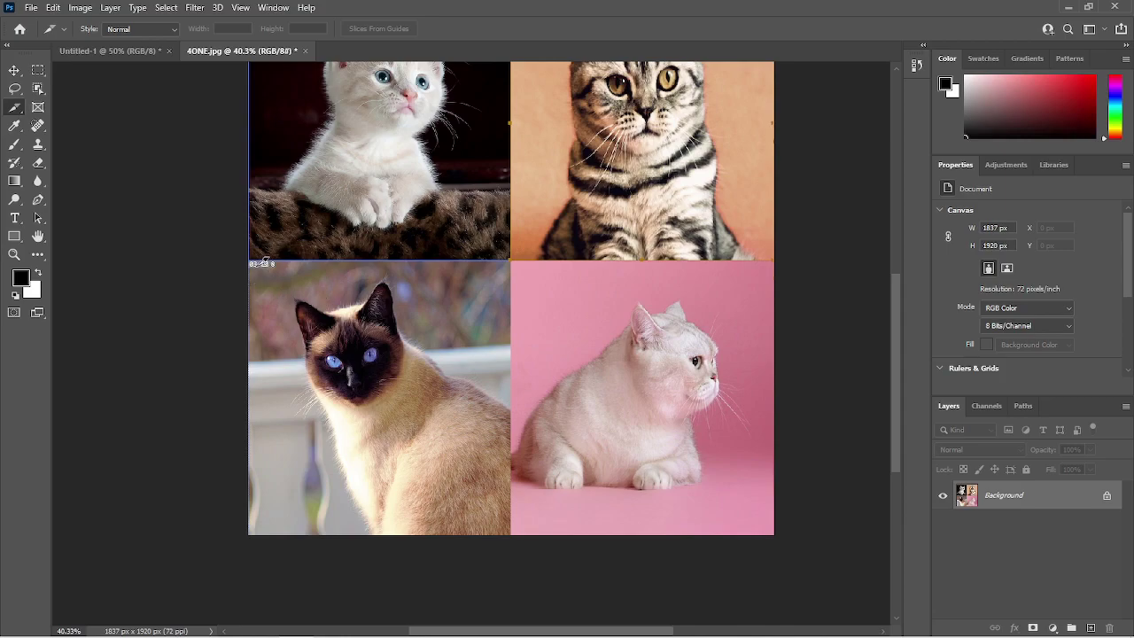
drag(250, 258, 512, 533)
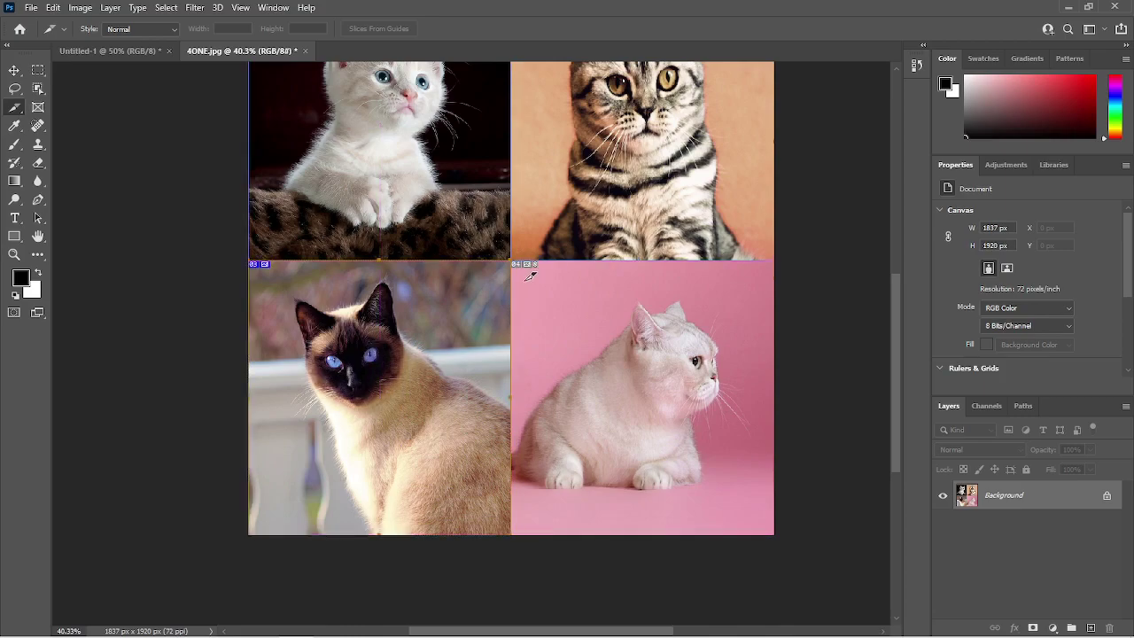
drag(518, 256, 777, 532)
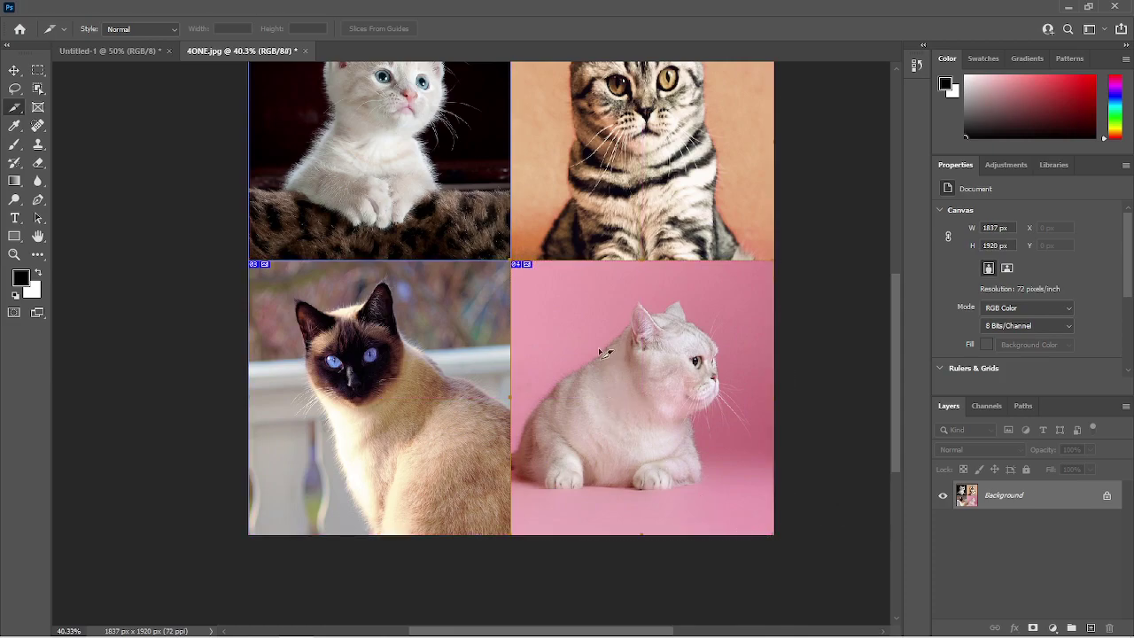
alt+scroll(605, 352, down, 1)
alt+scroll(605, 352, down, 1)
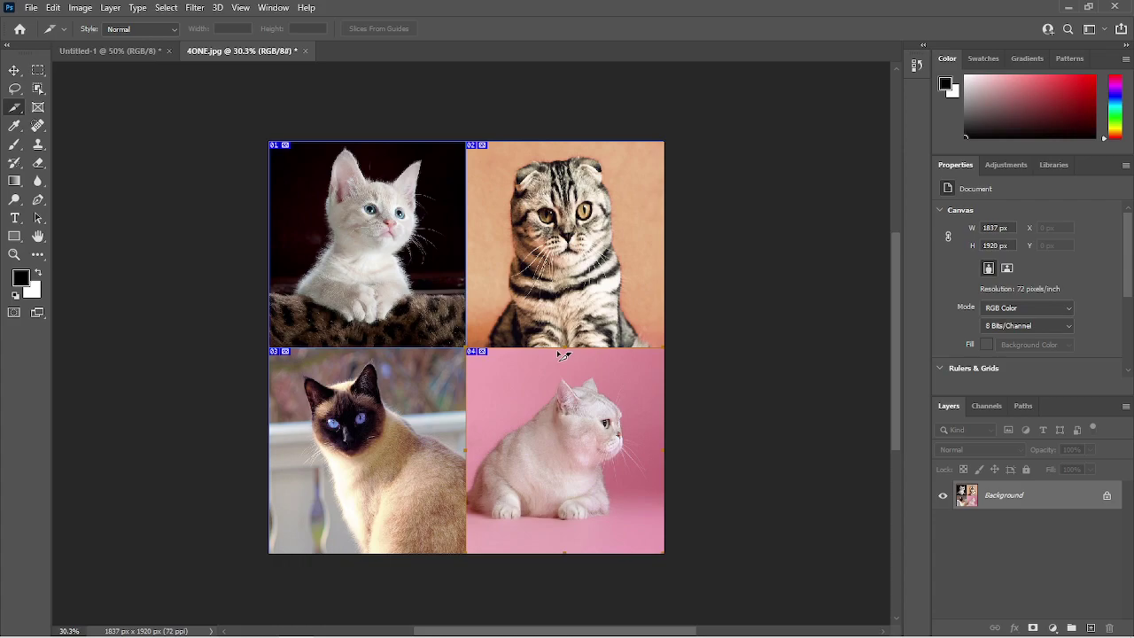
Select each of the collage's four slices in turn using the Slice Select tool
right_click(15, 110)
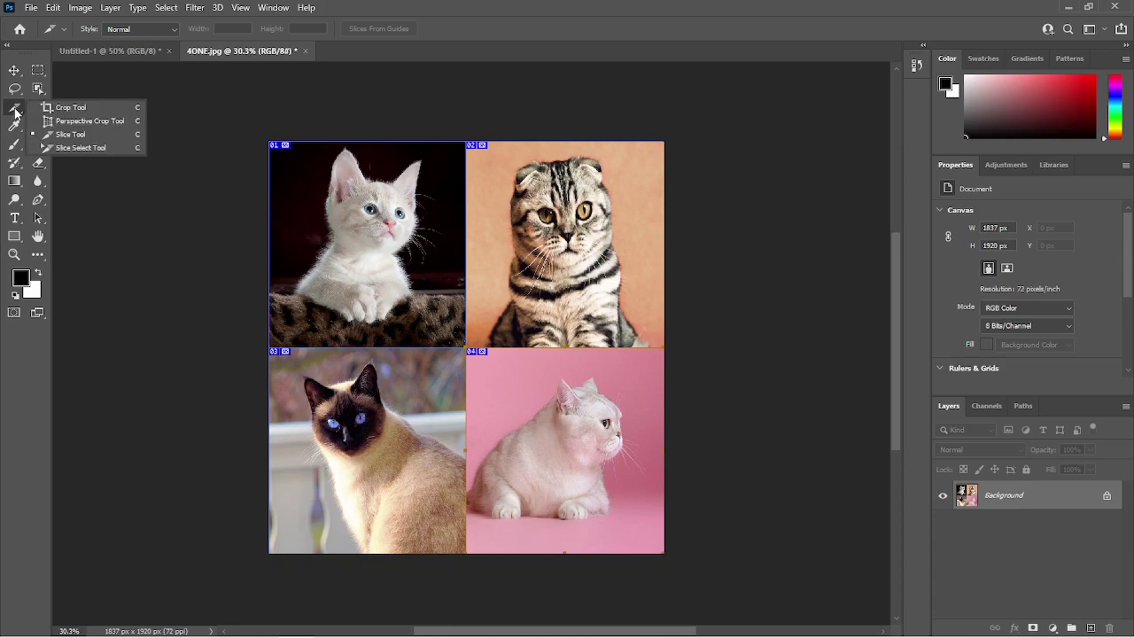
click(80, 148)
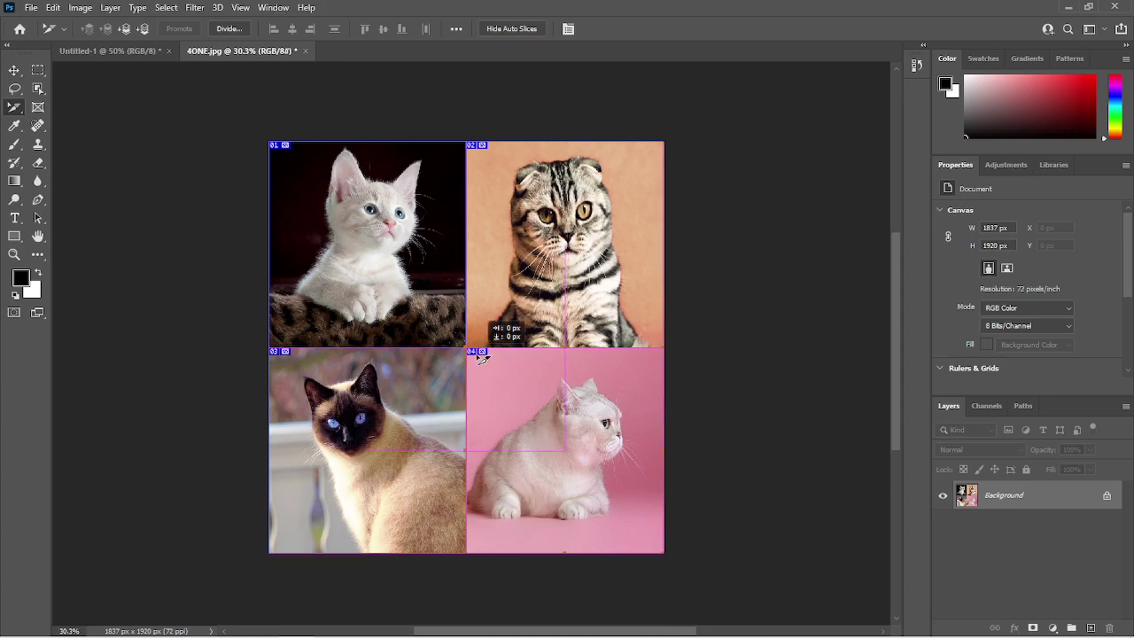
click(369, 400)
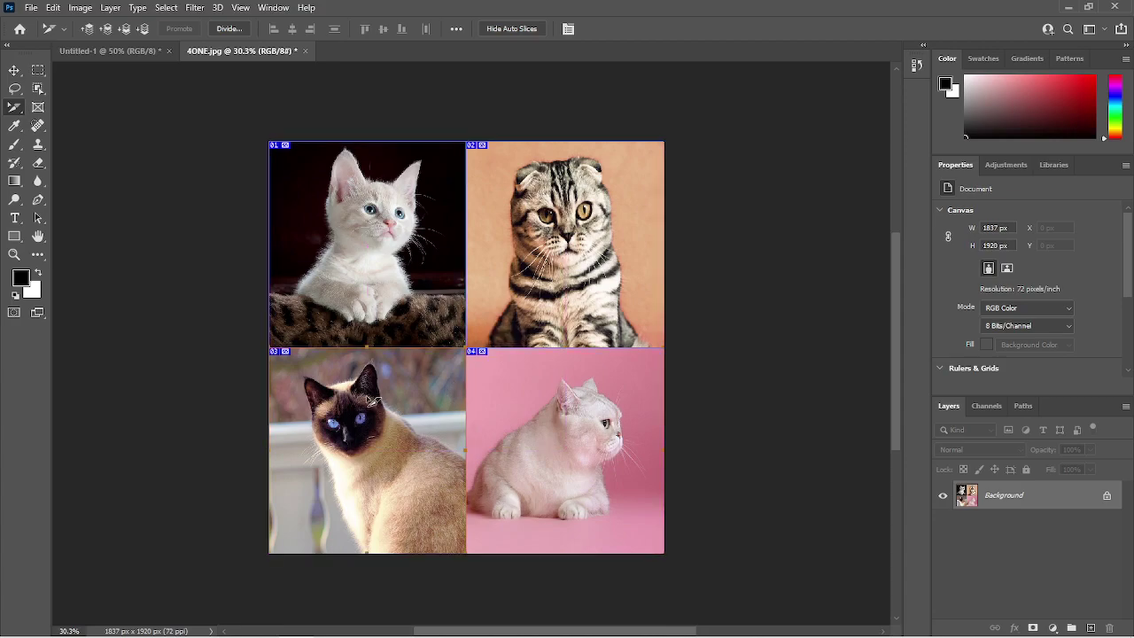
click(538, 448)
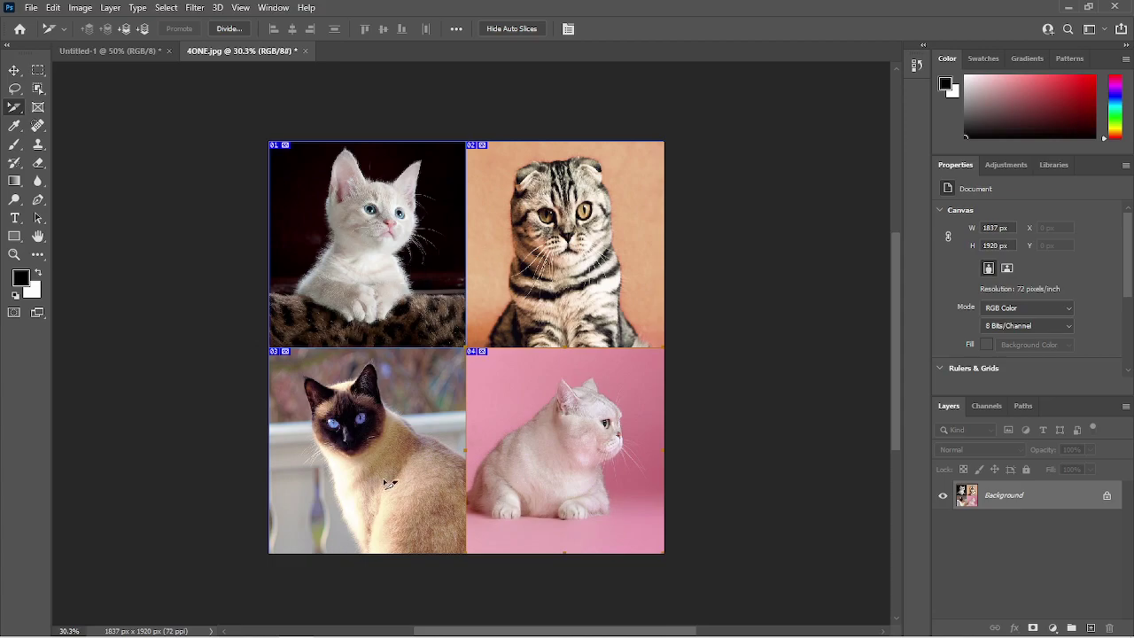
click(531, 246)
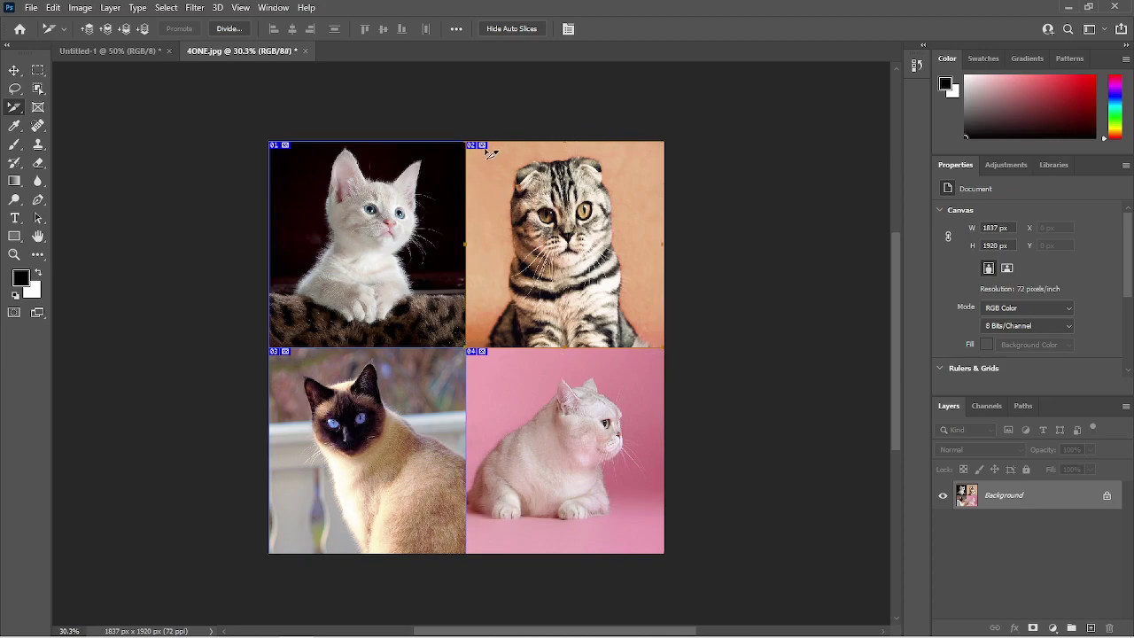
scroll(641, 292, up, 2)
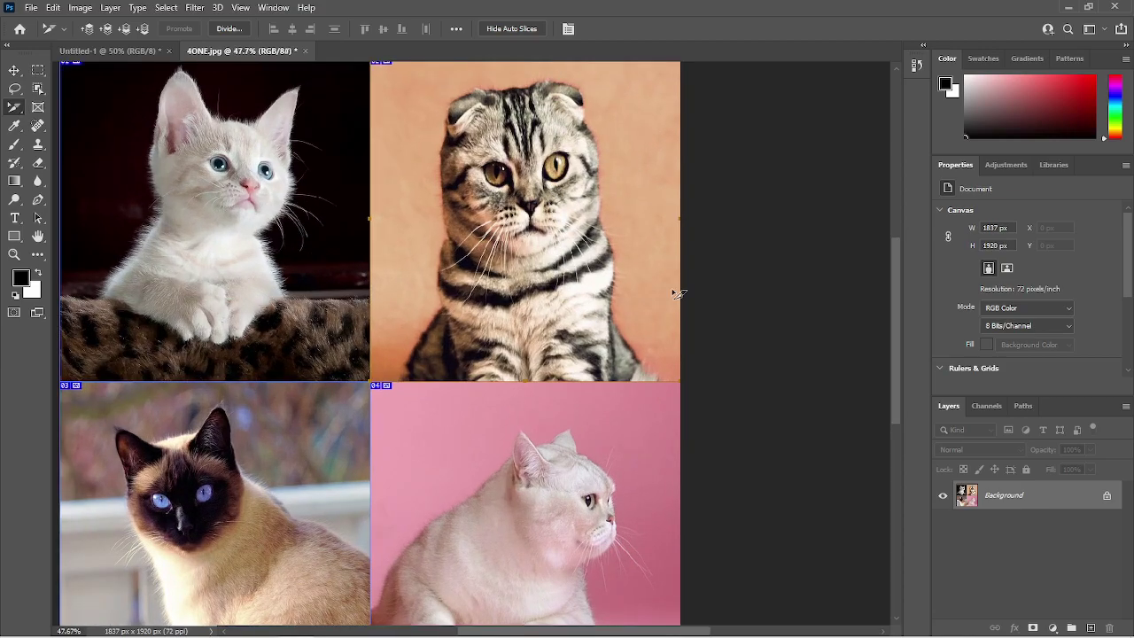
scroll(545, 174, up, 2)
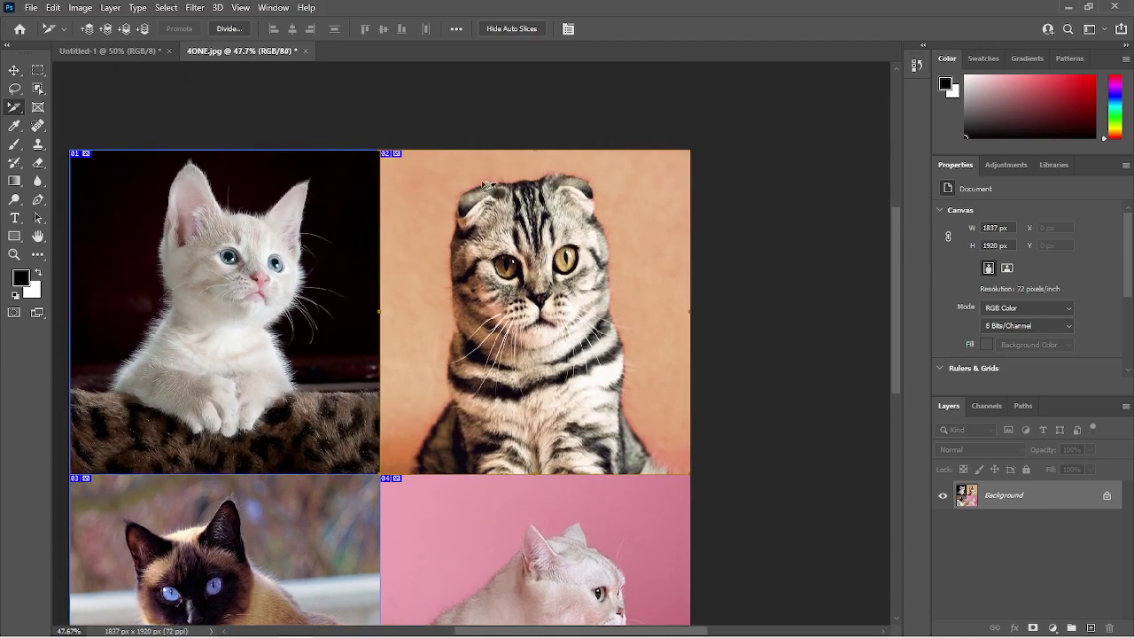
click(301, 184)
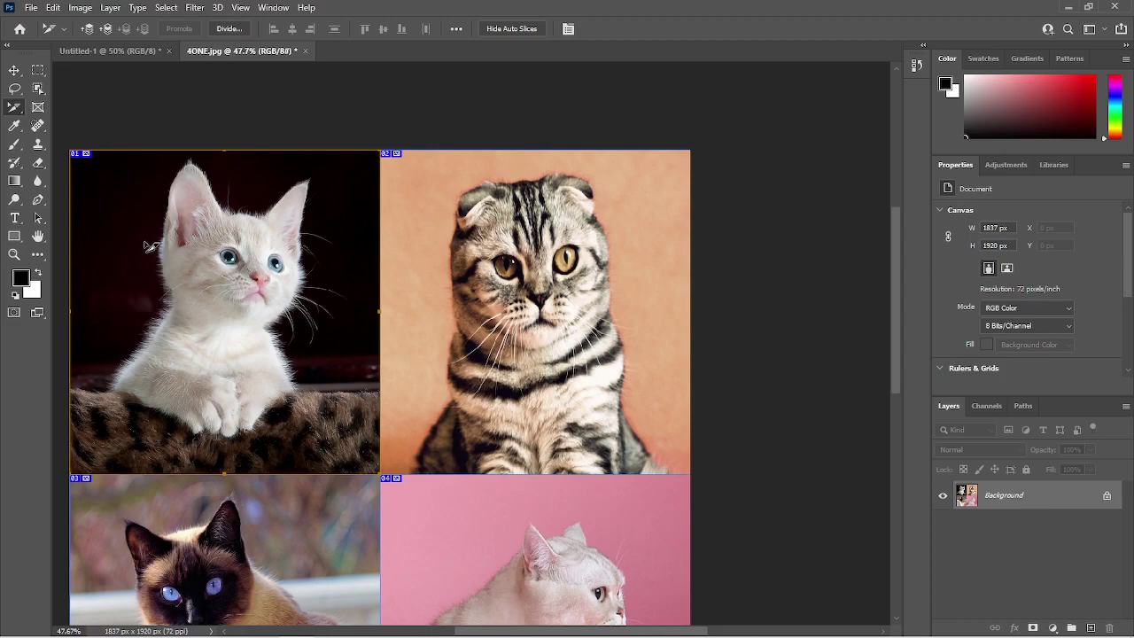
scroll(216, 262, down, 1)
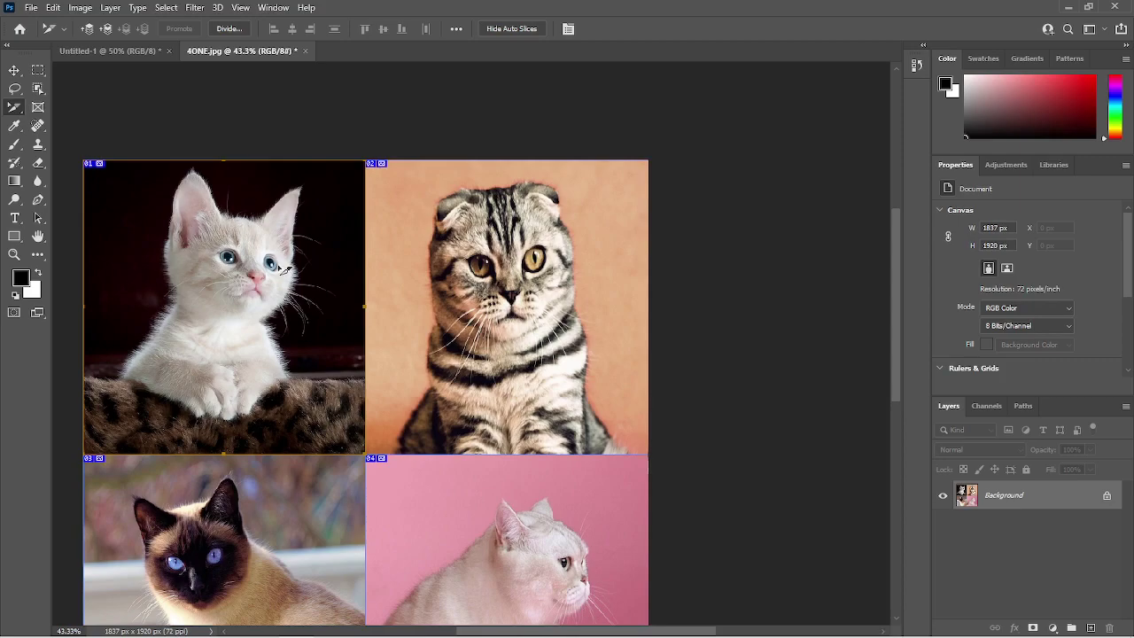
Delete the slices around the white kitten and the pink-background cat
click(527, 304)
click(271, 255)
key(Delete)
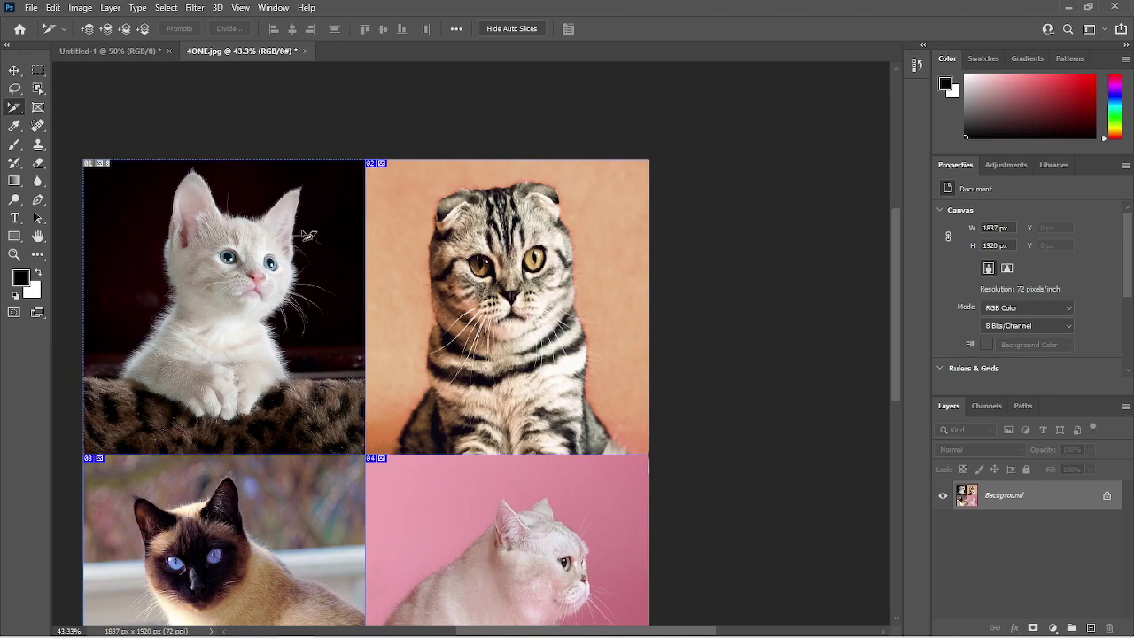
scroll(374, 245, down, 2)
click(453, 469)
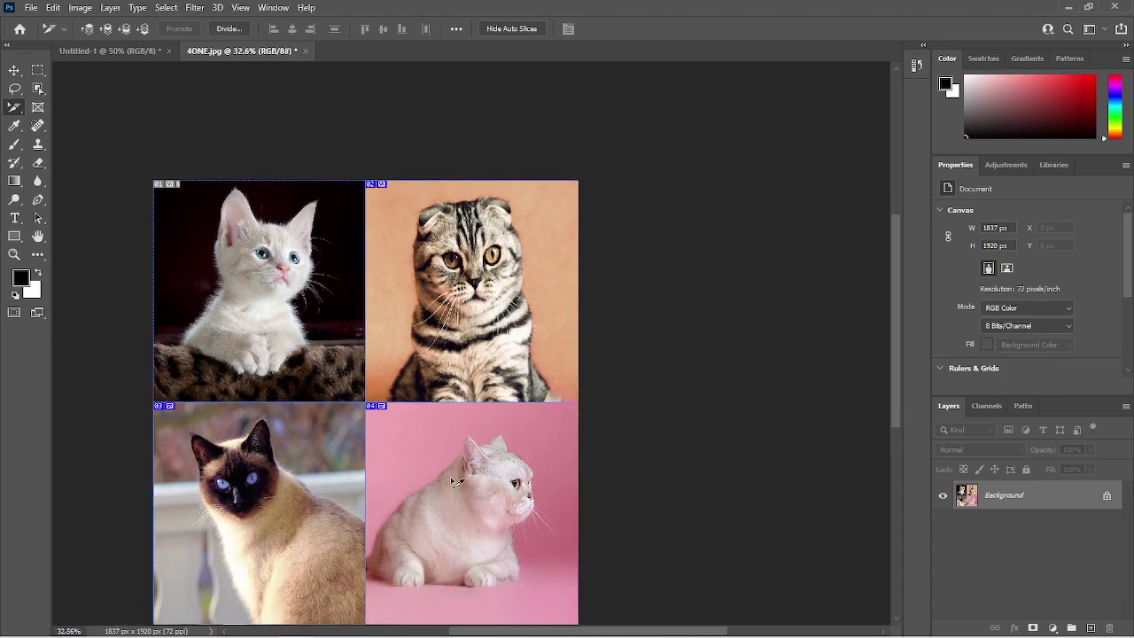
key(Escape)
scroll(346, 428, down, 1)
scroll(346, 429, down, 1)
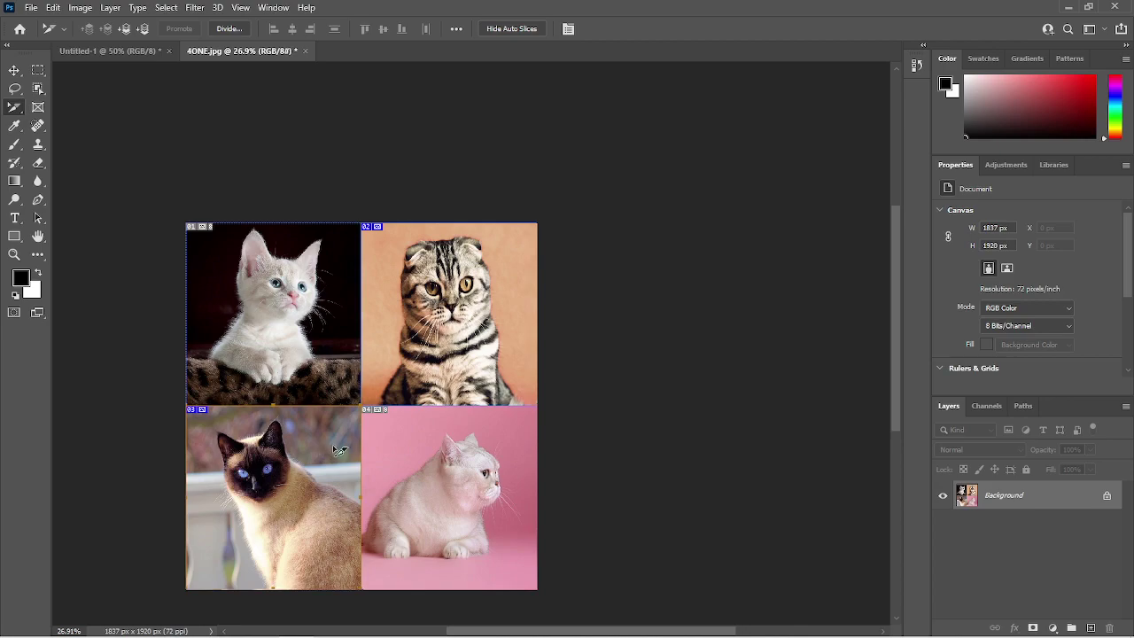
Restore the deleted slices and try moving the striped cat's slice down about 347 px
click(408, 360)
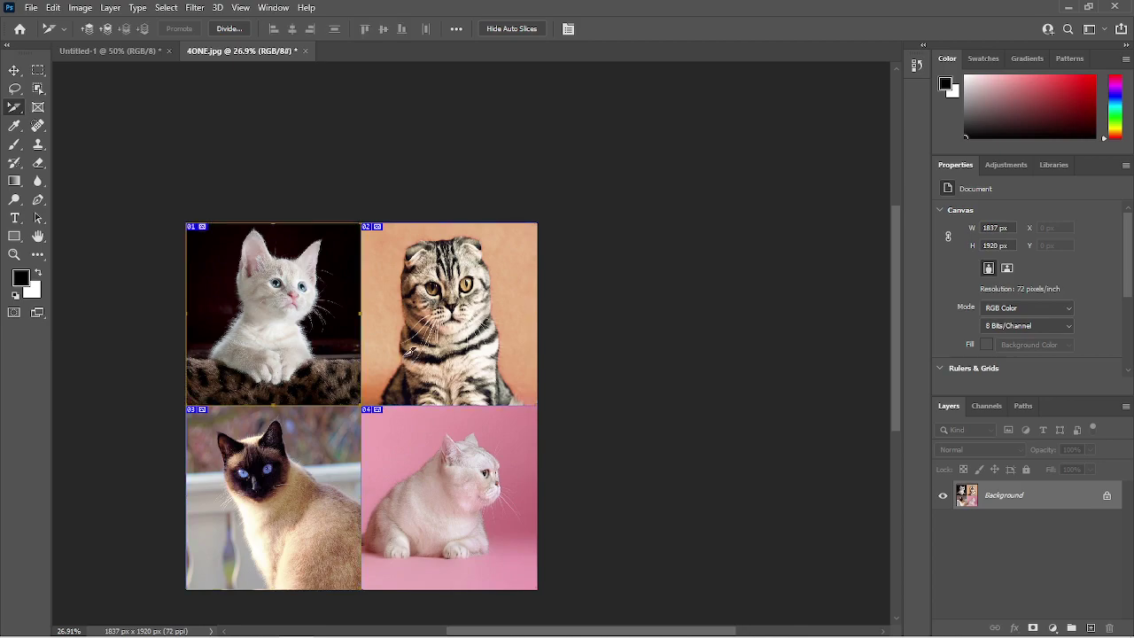
click(257, 312)
scroll(396, 487, up, 3)
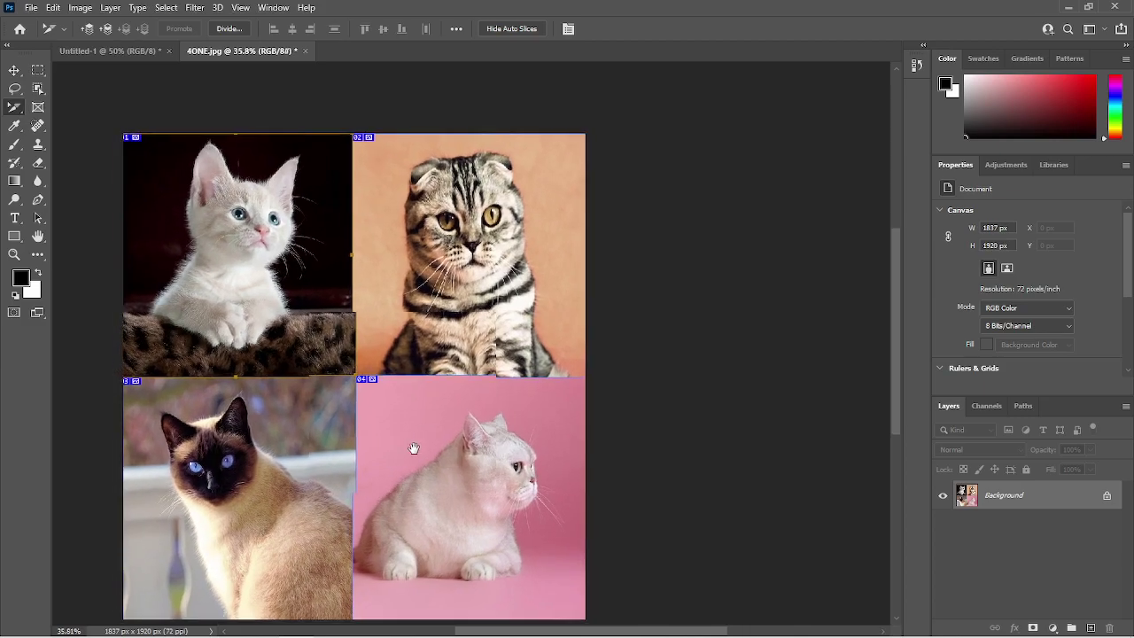
drag(413, 448, 455, 398)
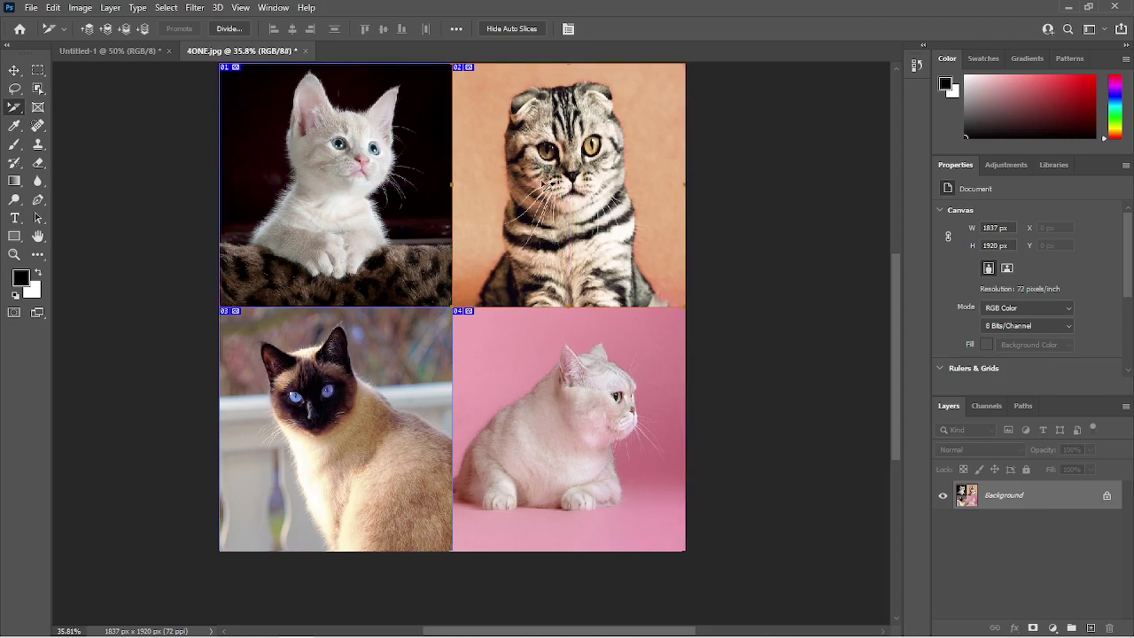
click(544, 183)
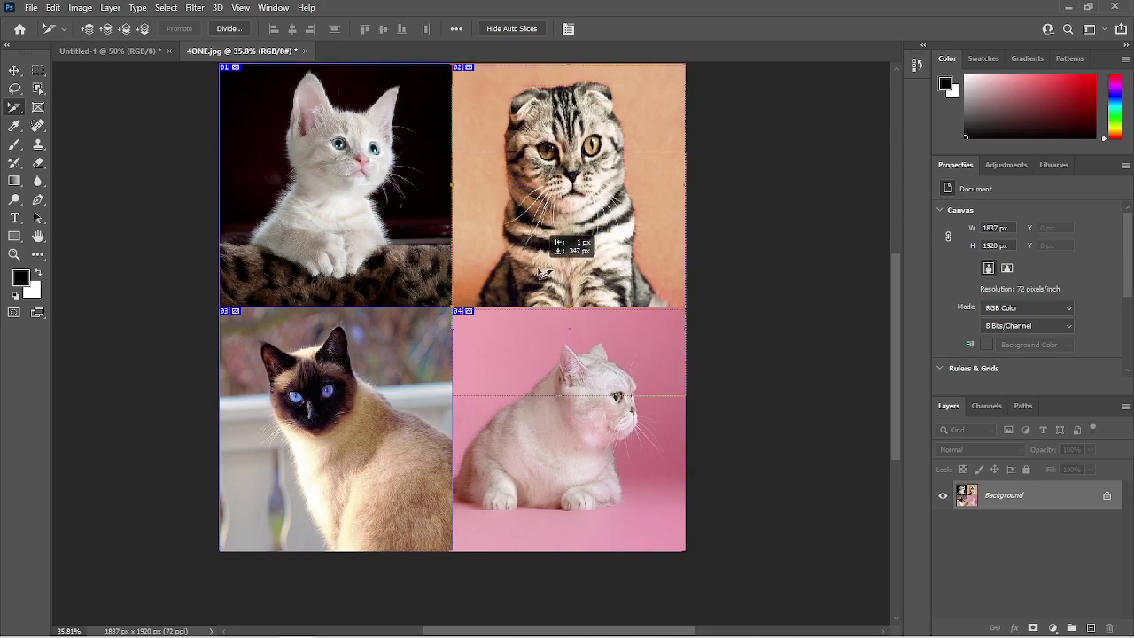
key(Return)
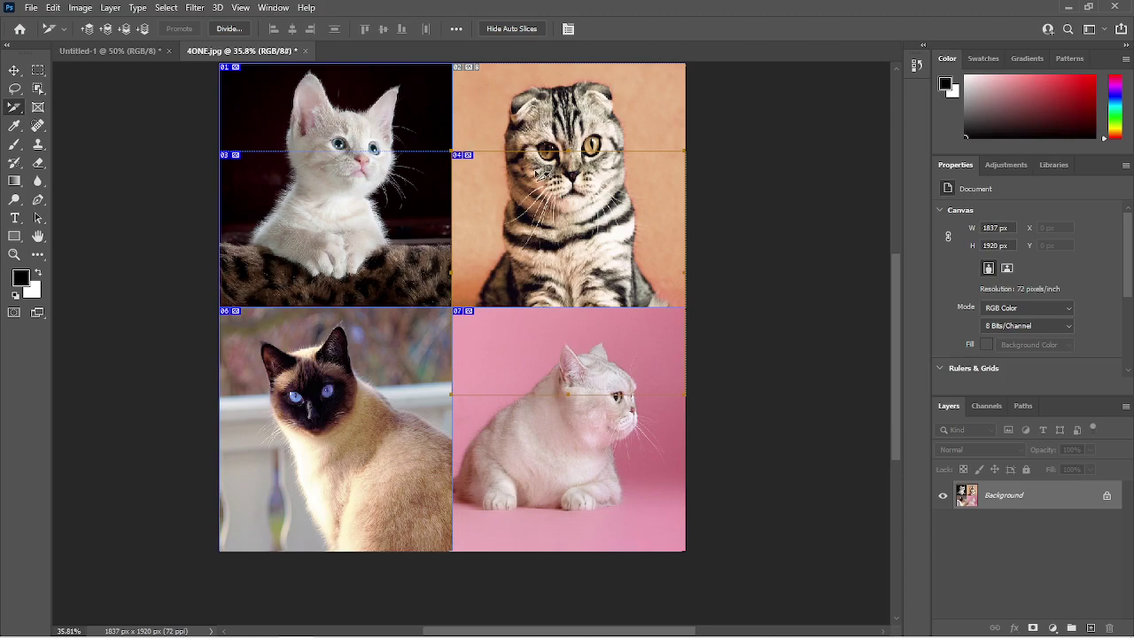
key(Delete)
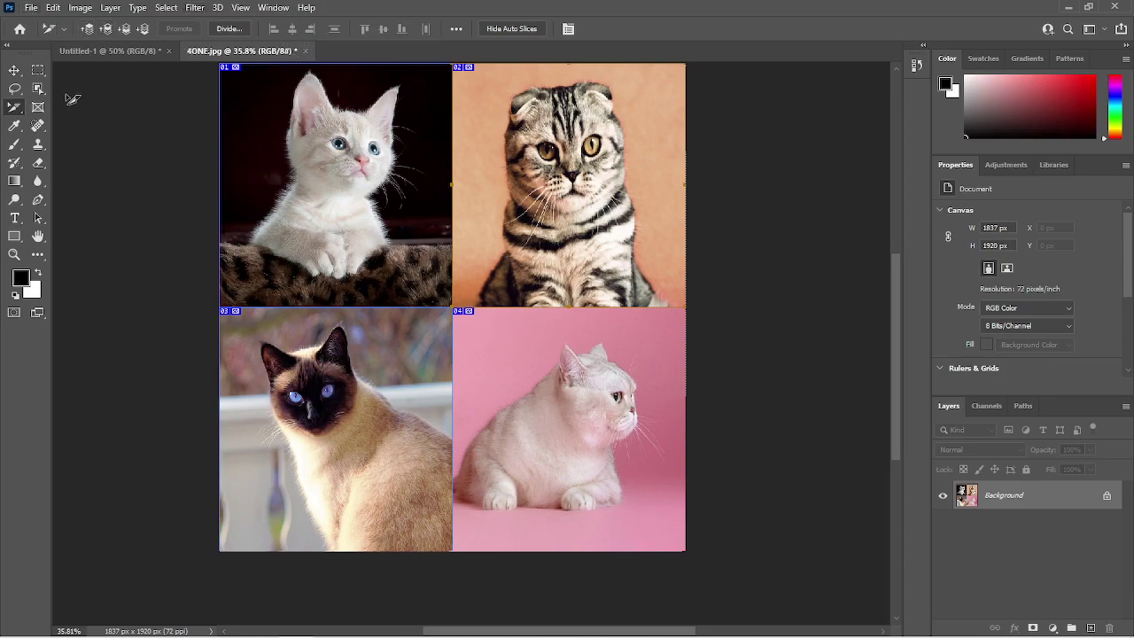
Switch back to the Slice tool with the whole collage in view
right_click(14, 106)
click(67, 135)
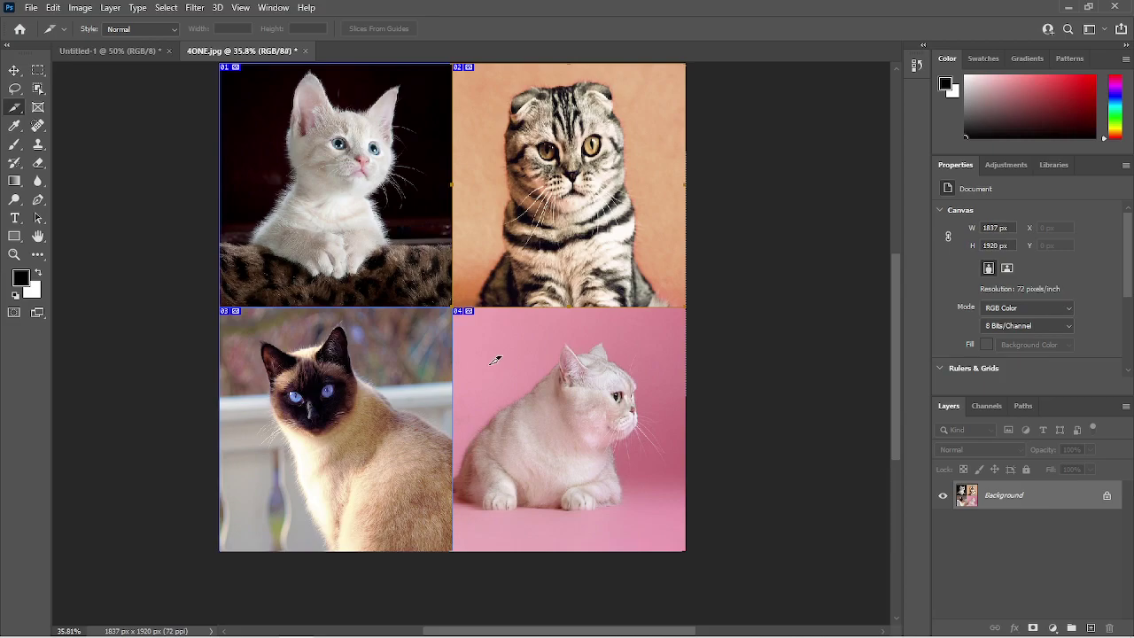
drag(530, 239, 532, 264)
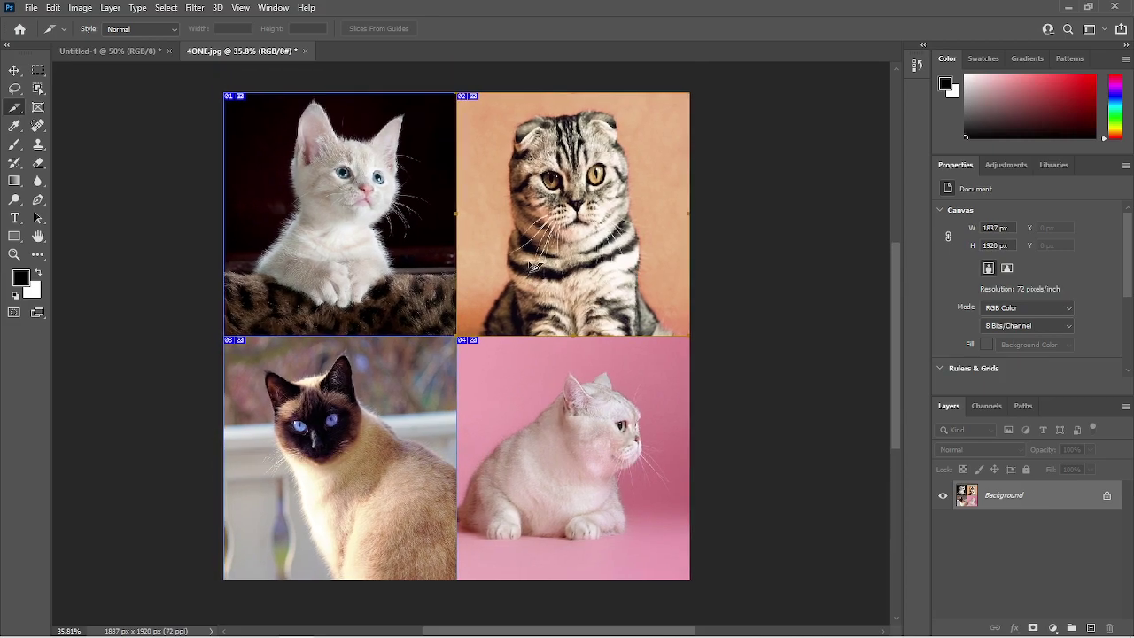
Bring up Save for Web (Legacy) for the collage and show the original version zoomed out to 25%
click(31, 8)
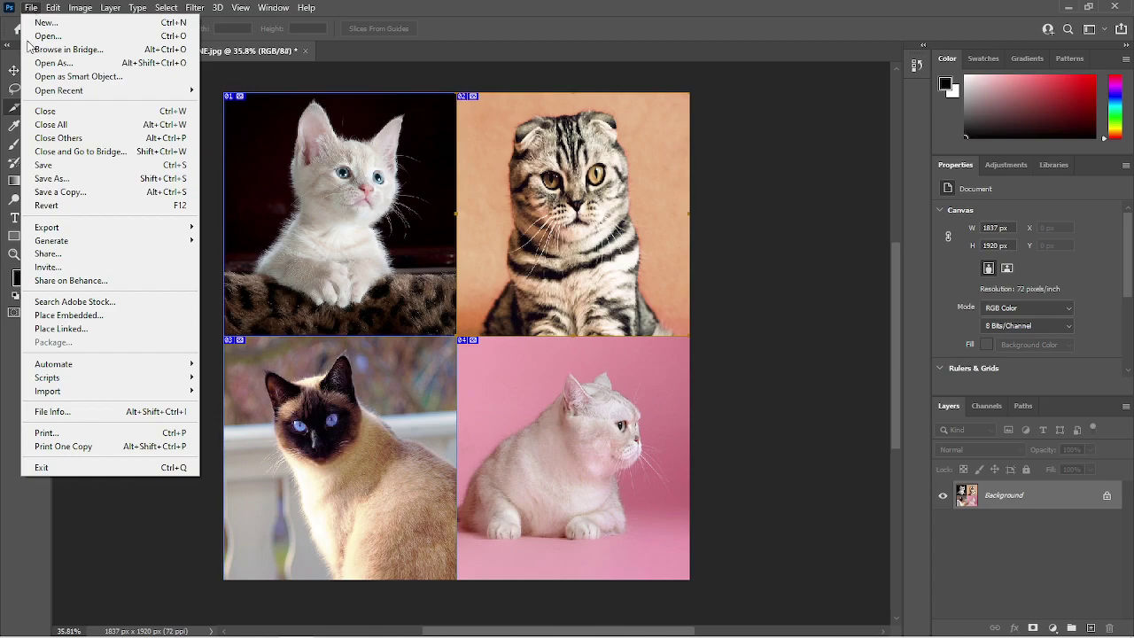
mouse_move(46, 230)
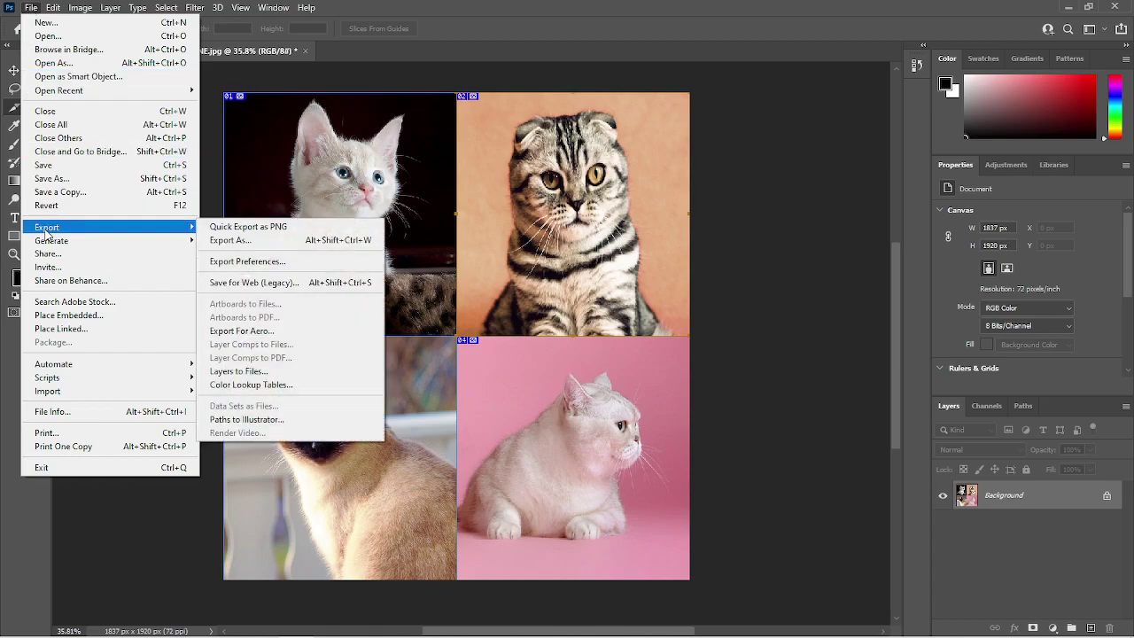
click(252, 283)
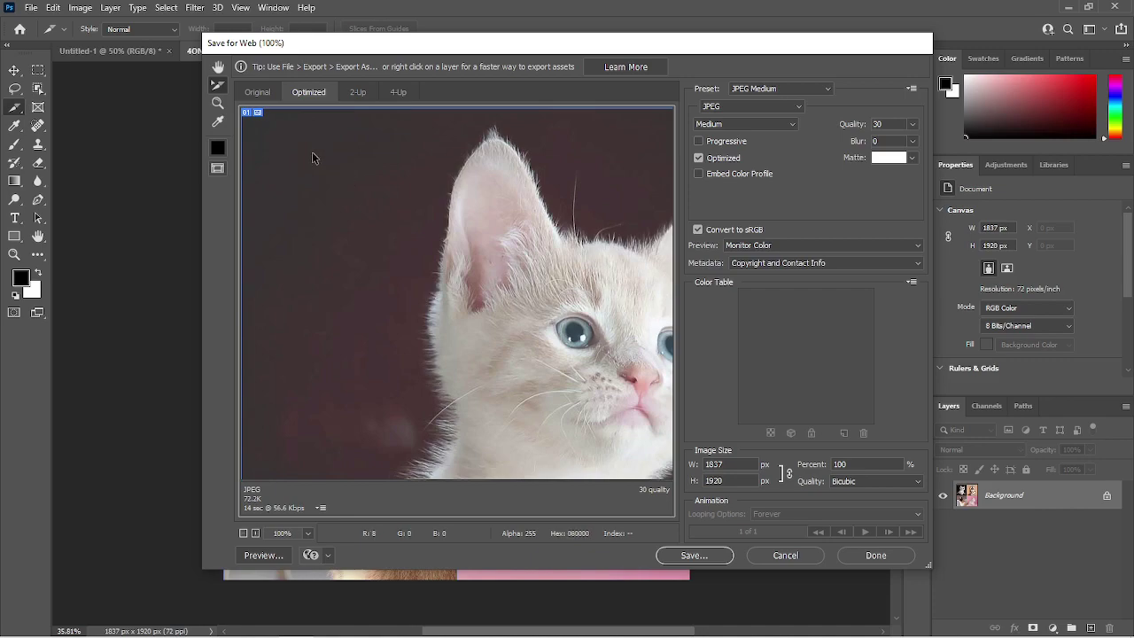
click(256, 93)
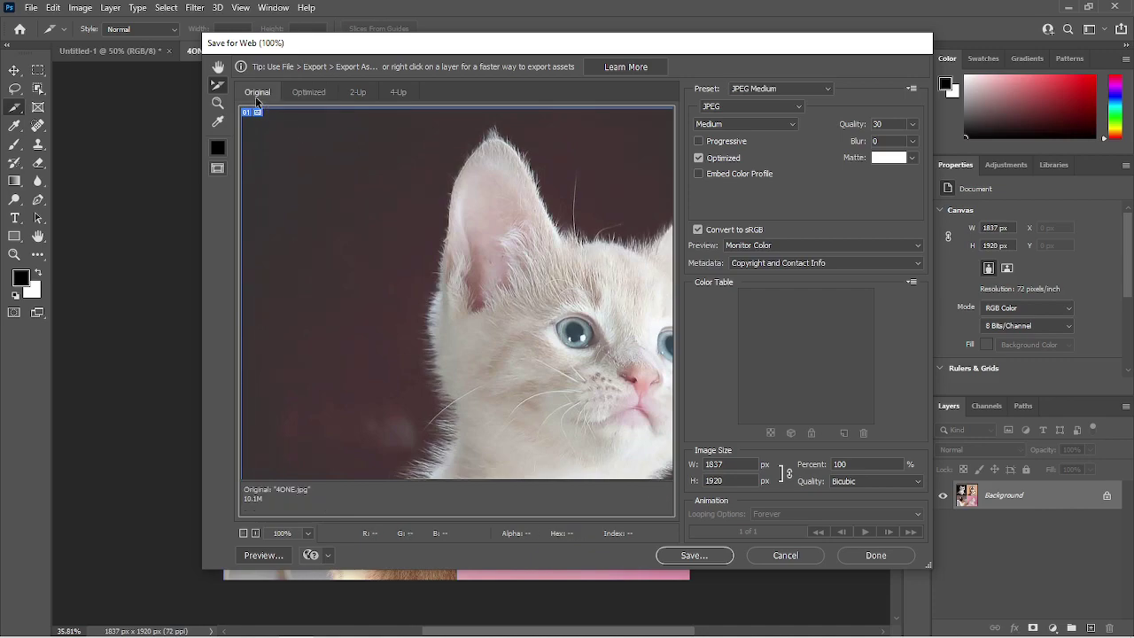
click(217, 102)
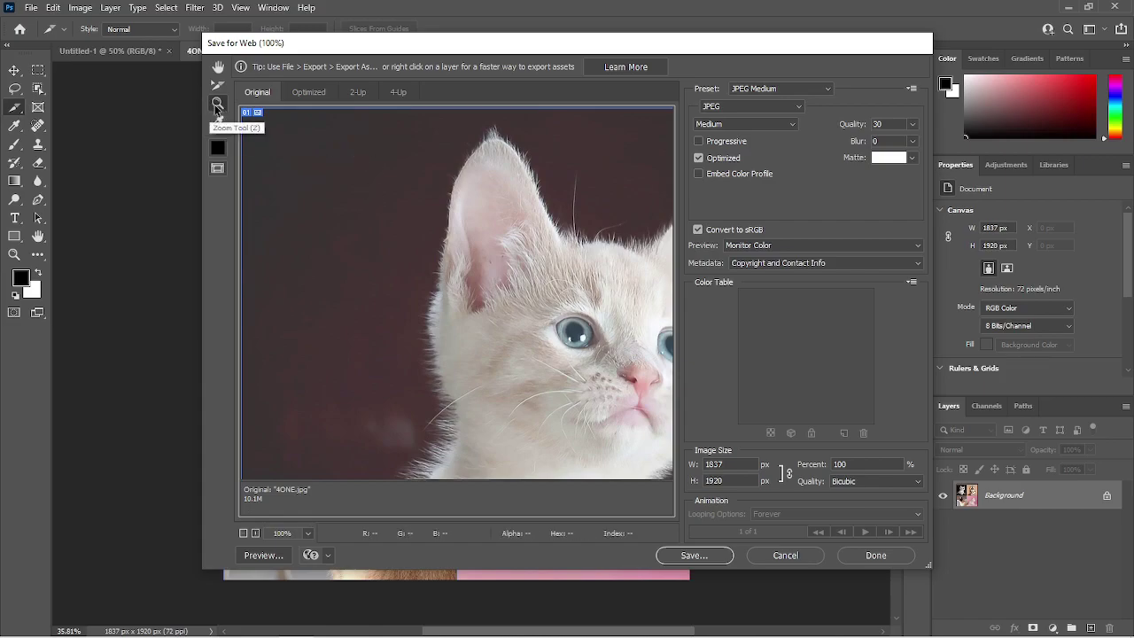
alt+click(407, 221)
alt+click(407, 221)
alt+click(406, 221)
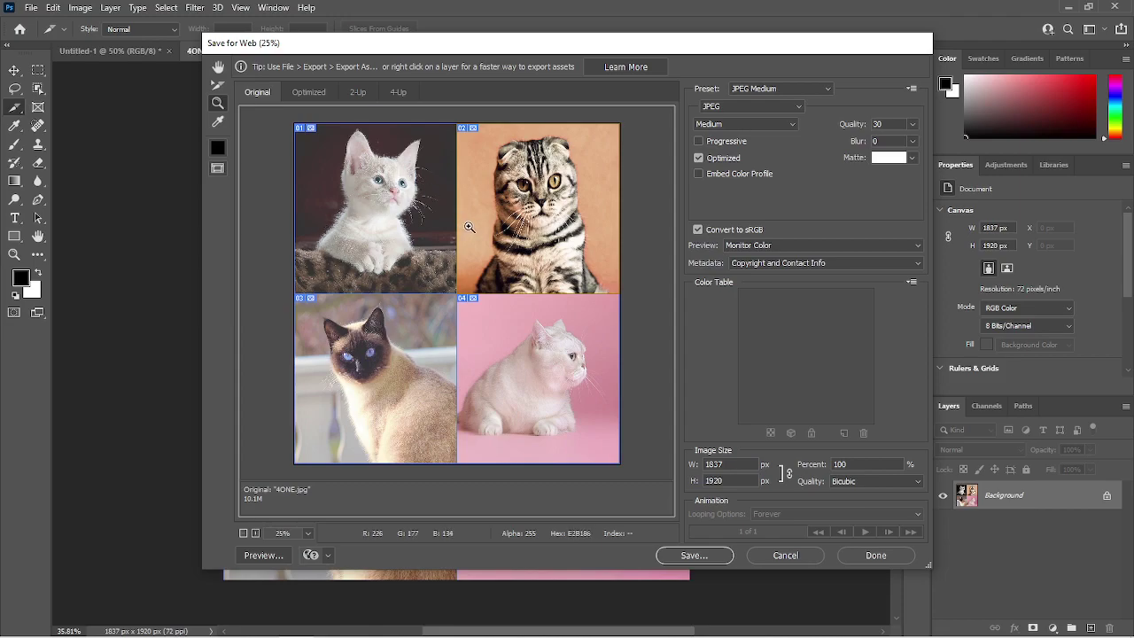
Select the preview's slices in turn with the Slice Select tool, and hide and reshow the slice boundaries
click(216, 85)
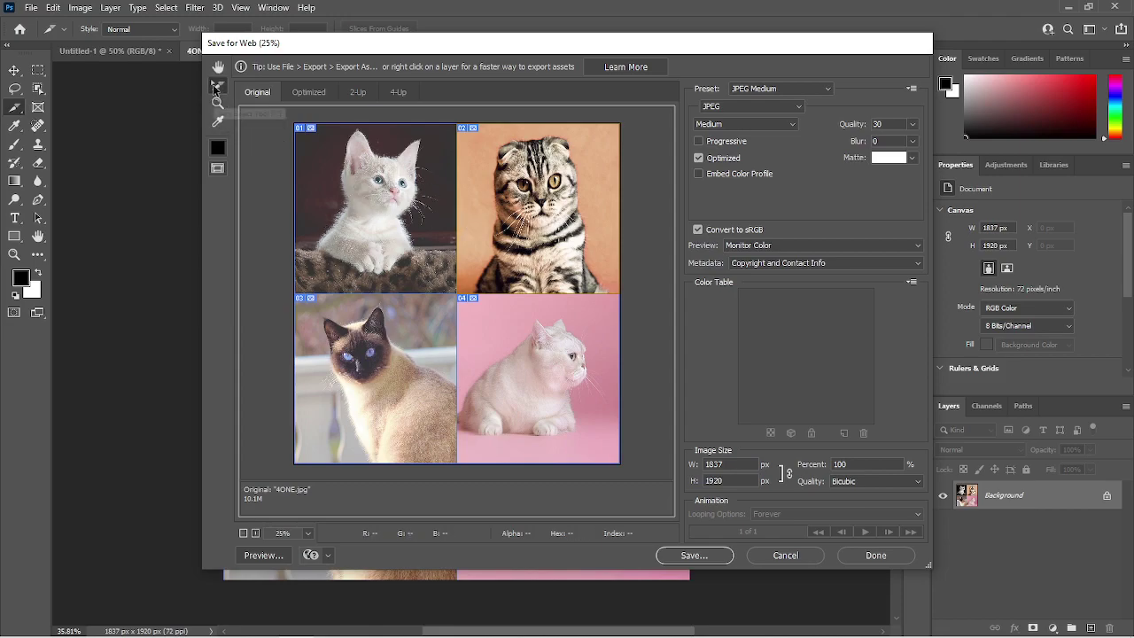
click(445, 251)
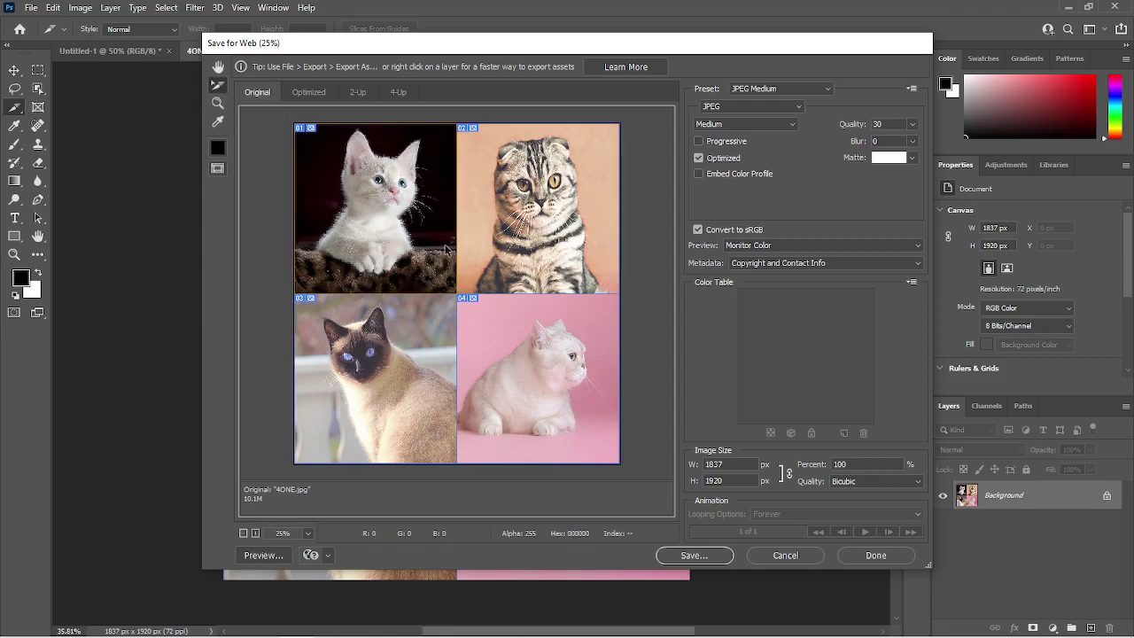
click(509, 238)
click(518, 319)
click(422, 351)
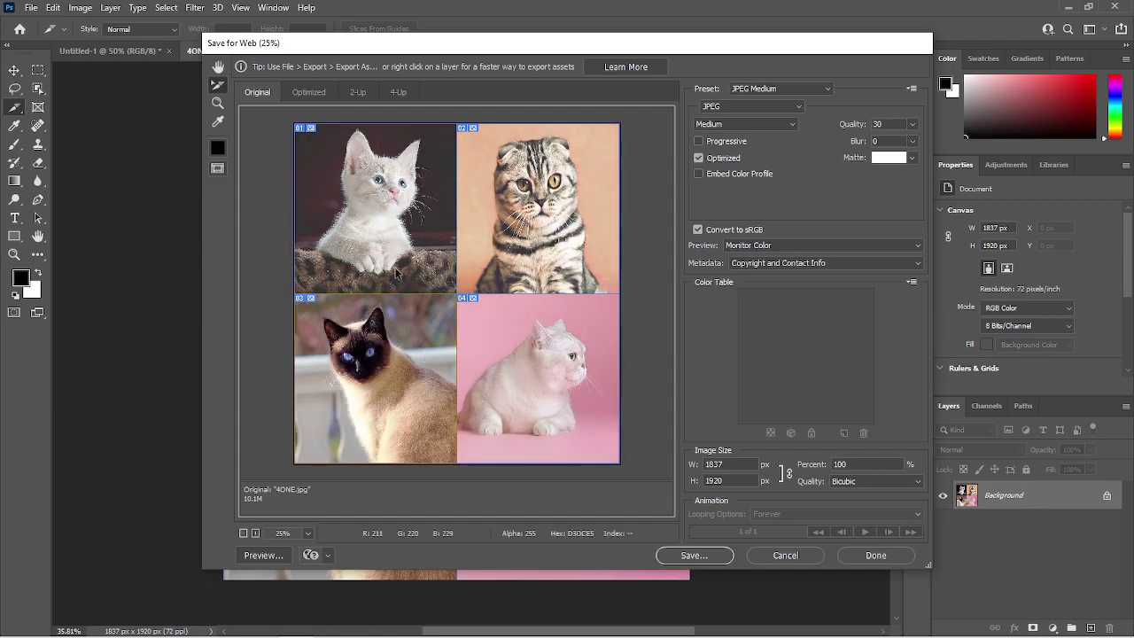
click(416, 252)
shift+click(493, 248)
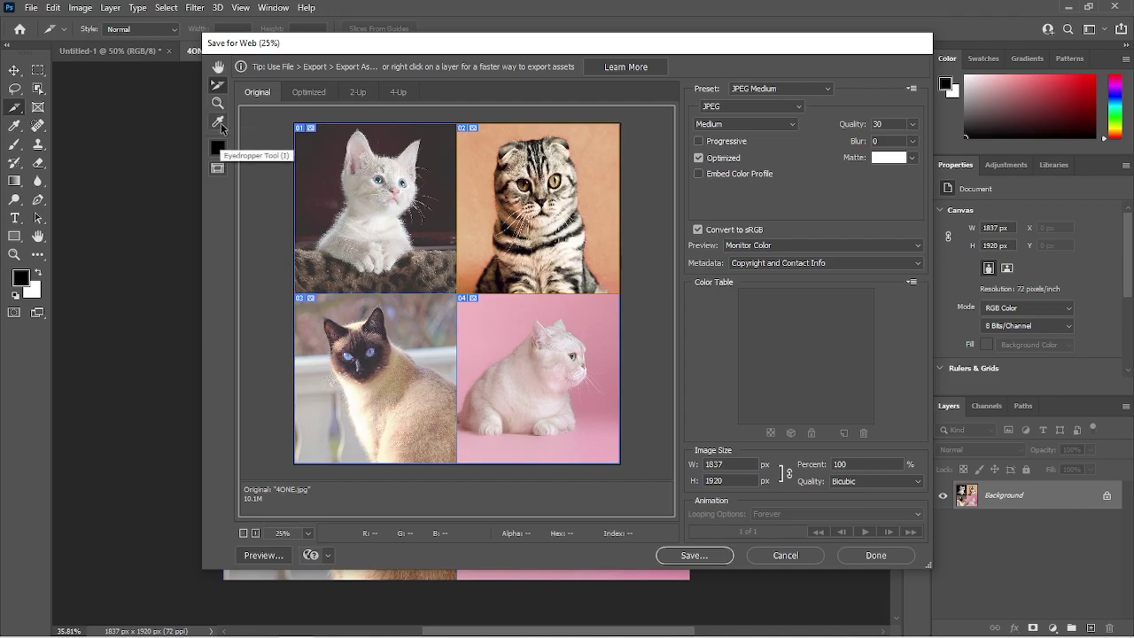
click(217, 169)
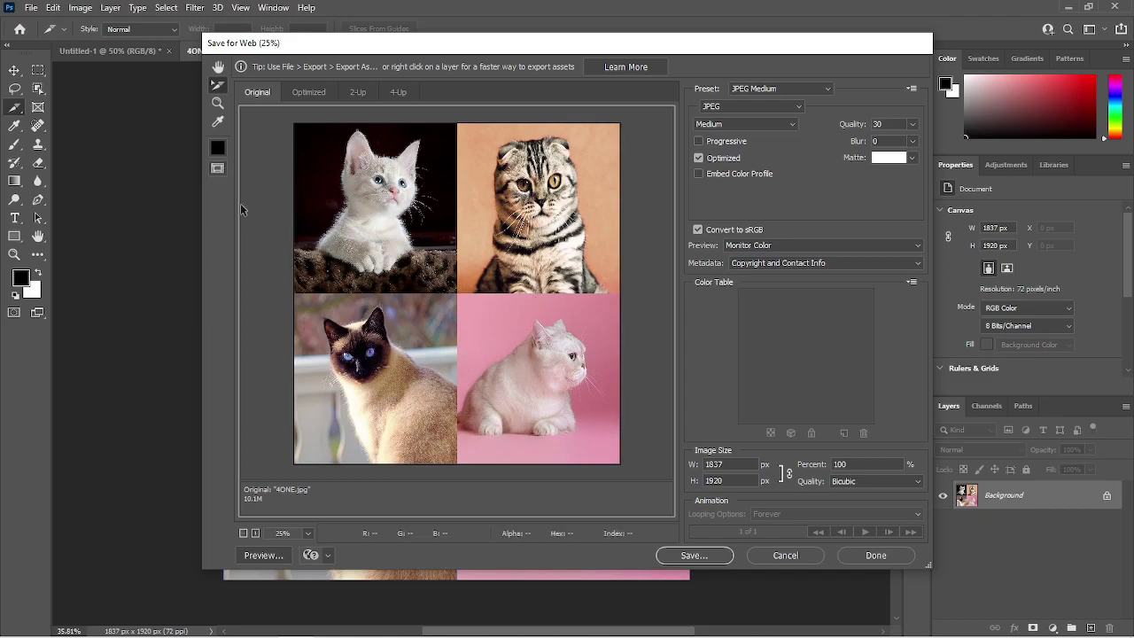
click(219, 173)
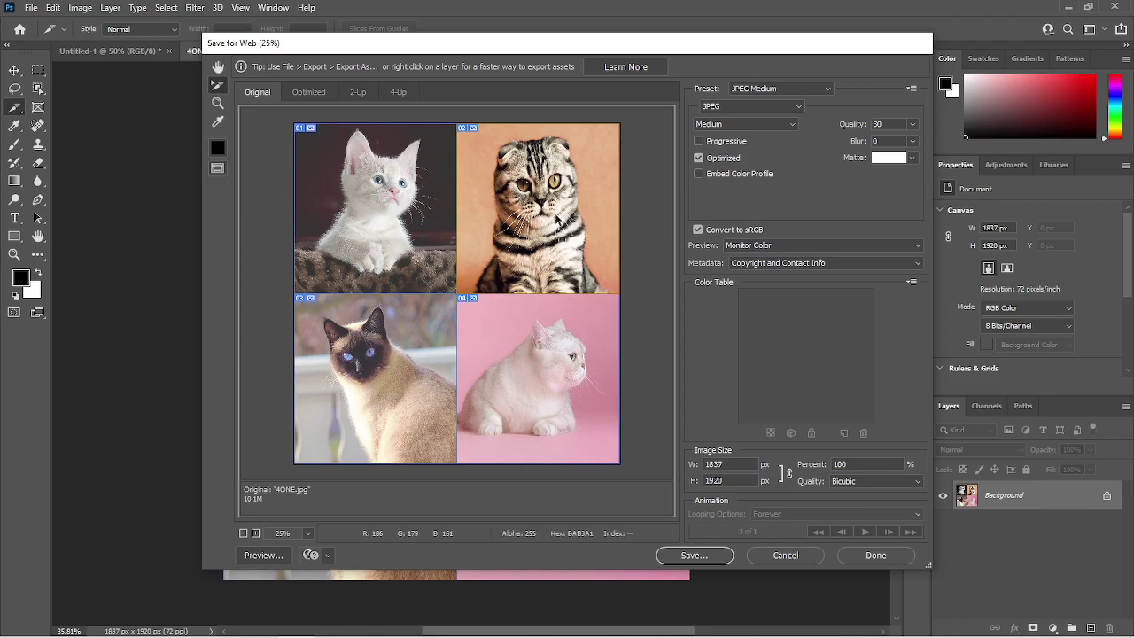
Choose the JPEG Medium preset, and select the white kitten's slice followed by the striped cat's slice
click(751, 89)
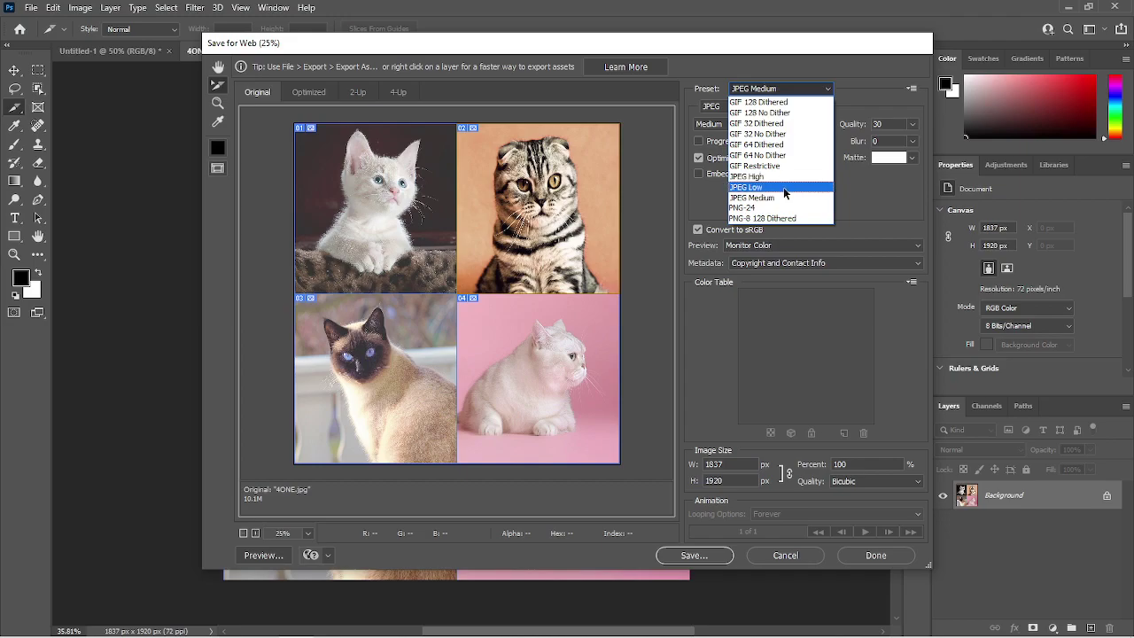
click(783, 197)
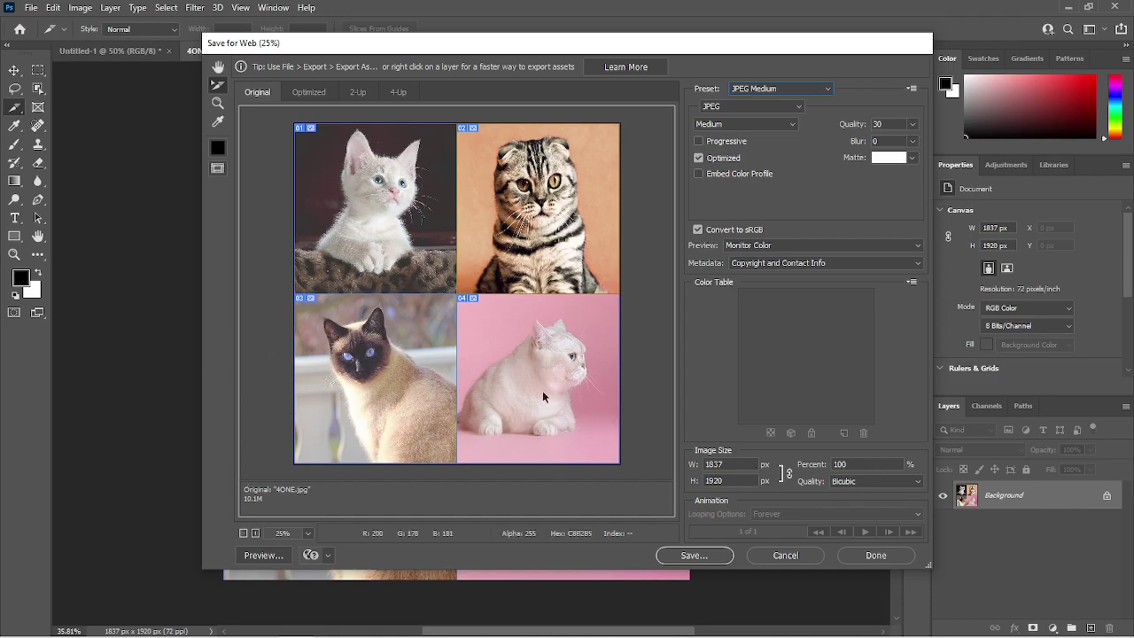
click(396, 261)
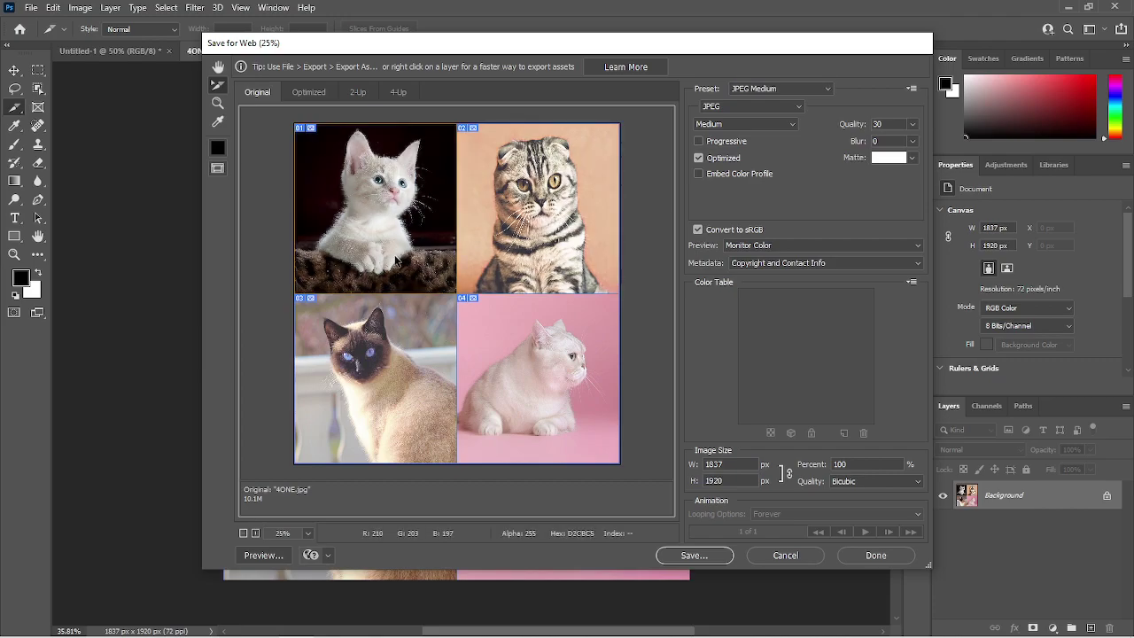
click(484, 237)
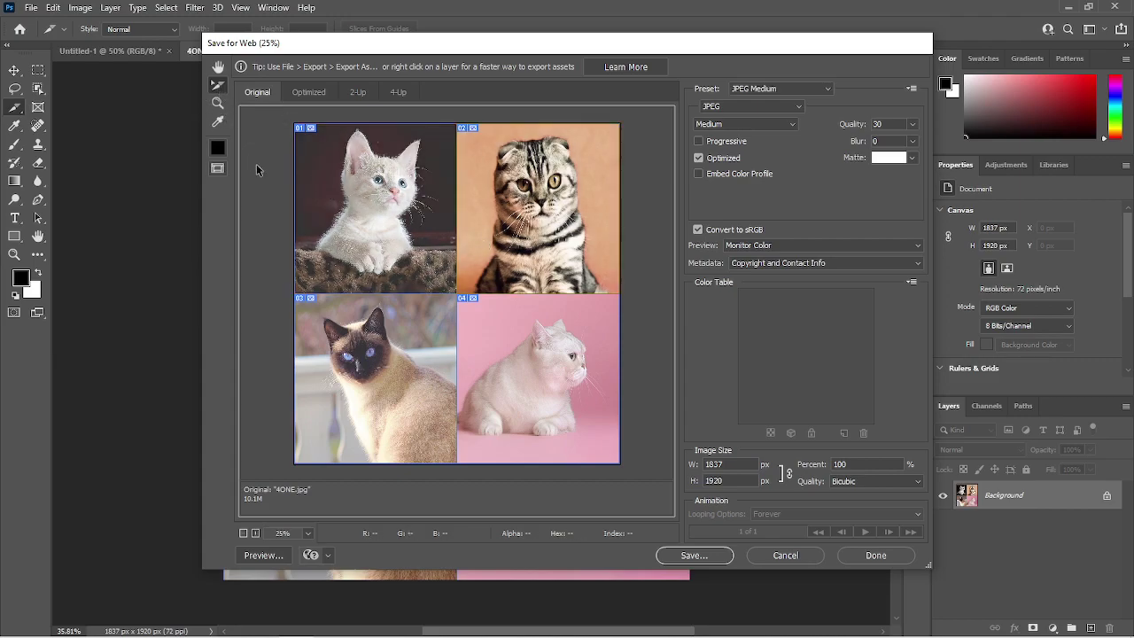
Save the optimized result to the Desktop as 4ONE.jpg, with format Images Only and slices All User Slices
click(681, 555)
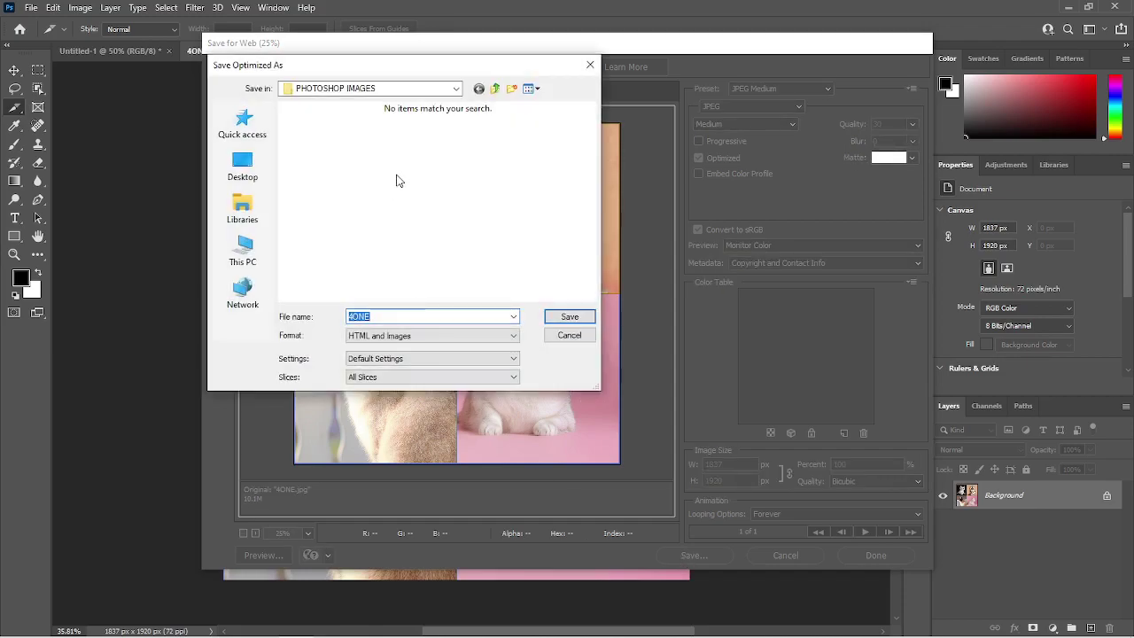
drag(418, 72, 534, 131)
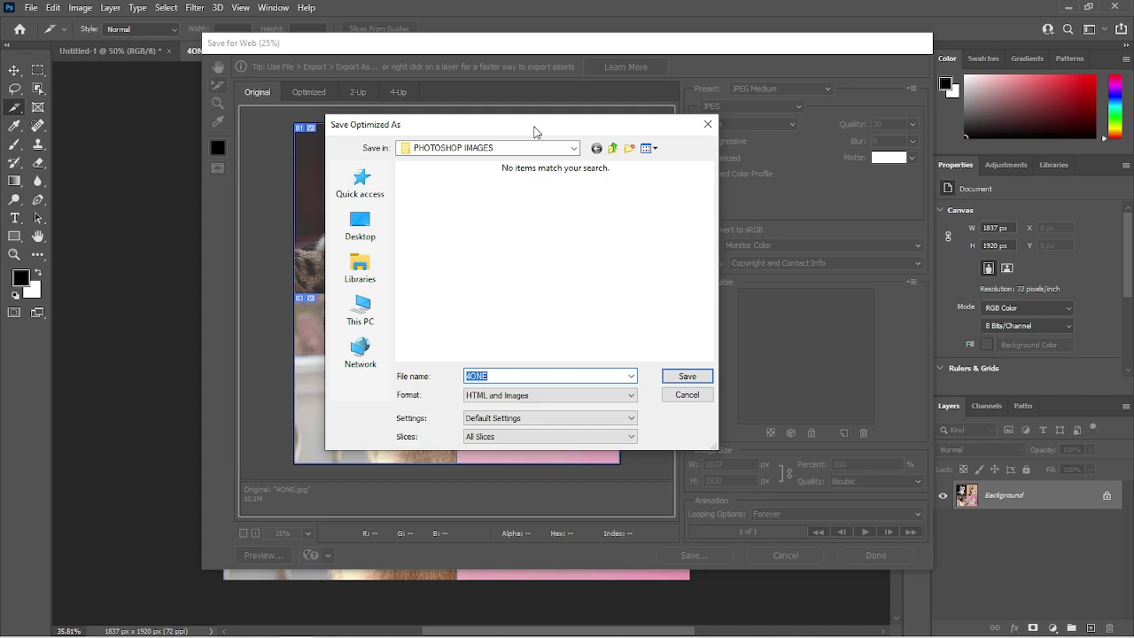
click(506, 396)
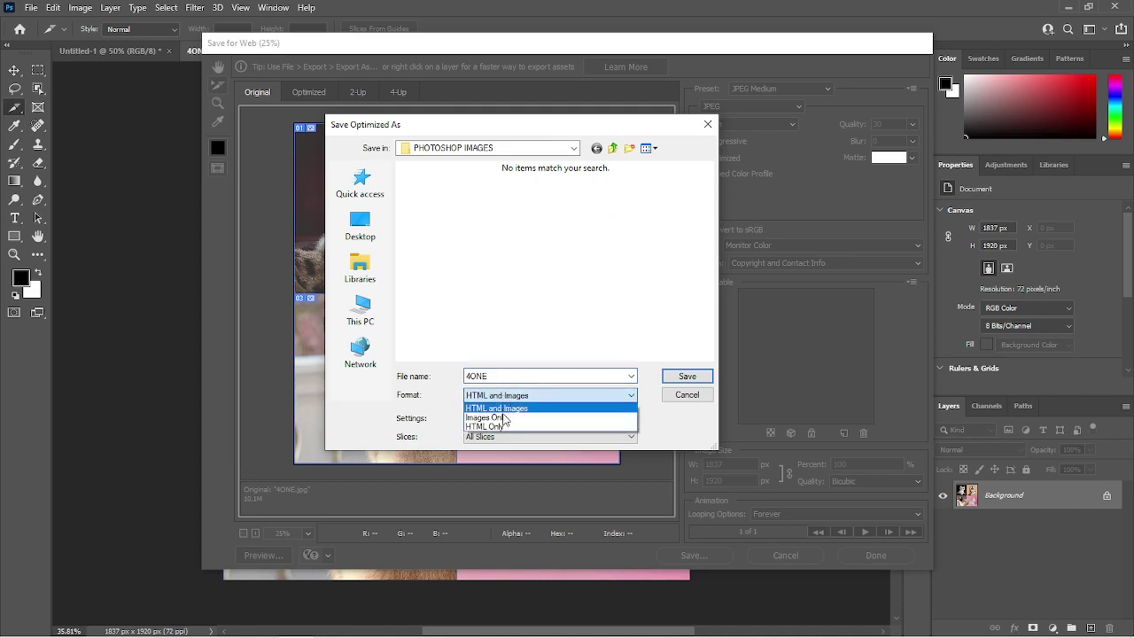
click(505, 418)
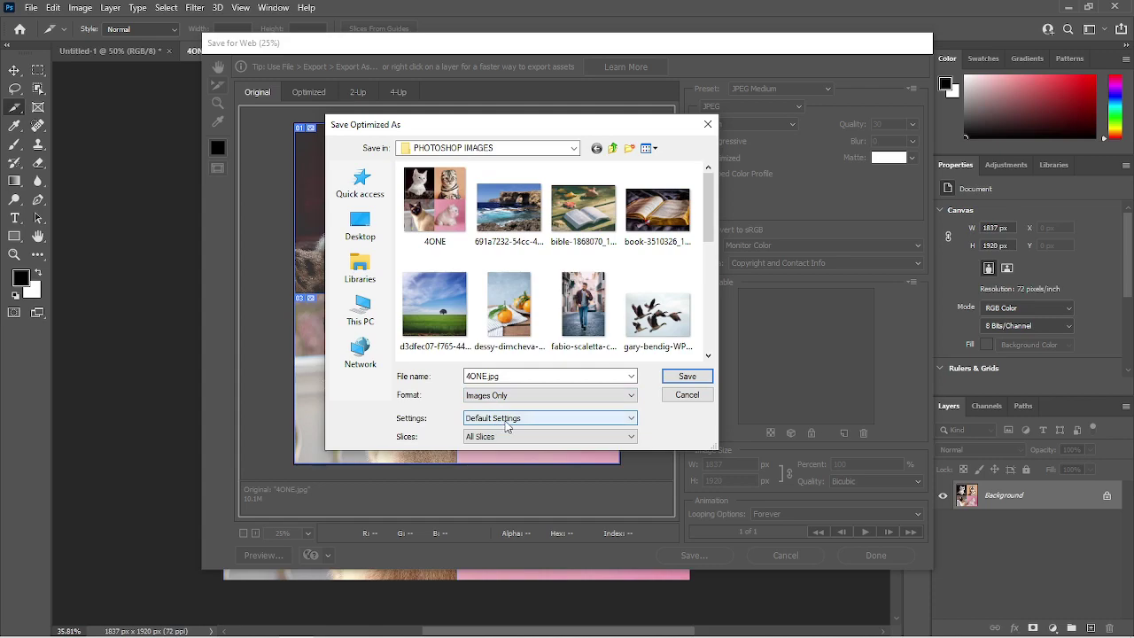
click(486, 439)
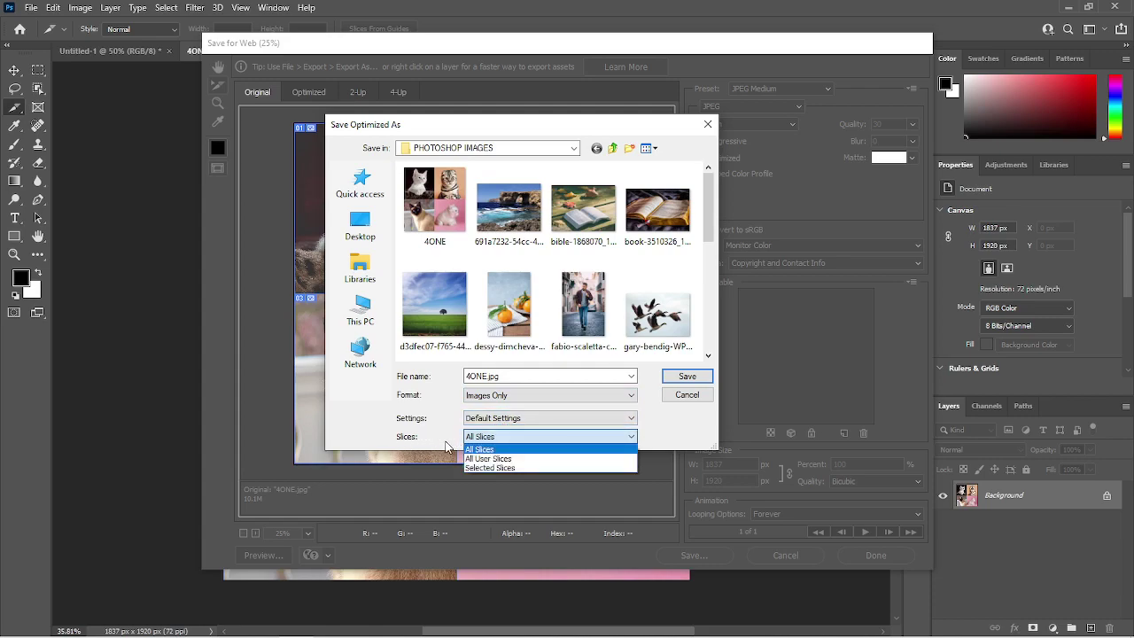
click(518, 459)
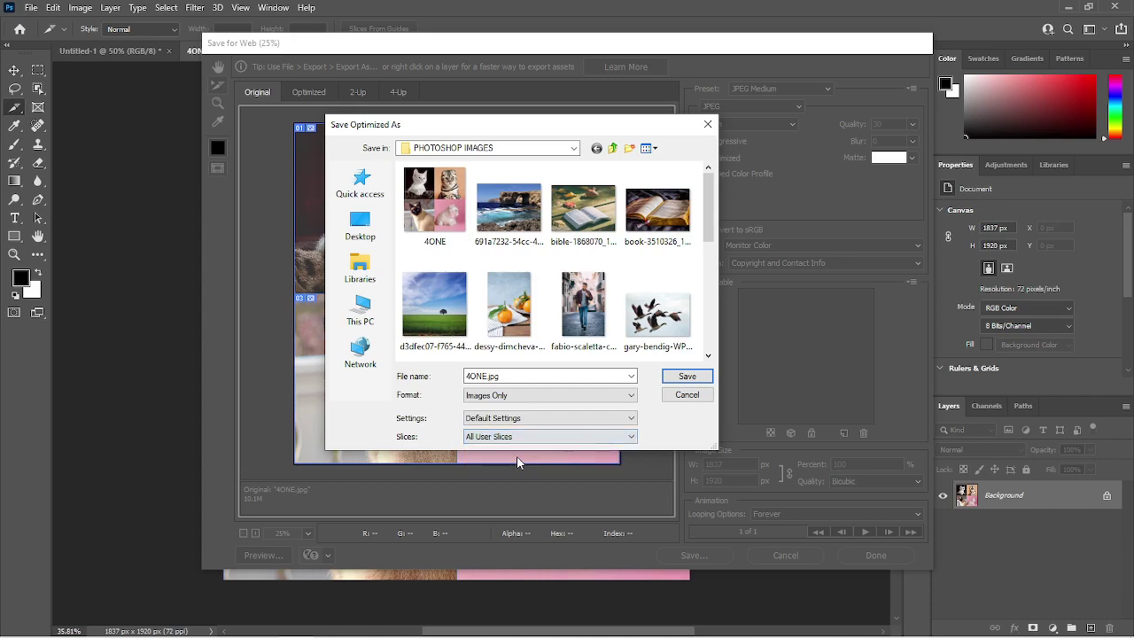
click(515, 438)
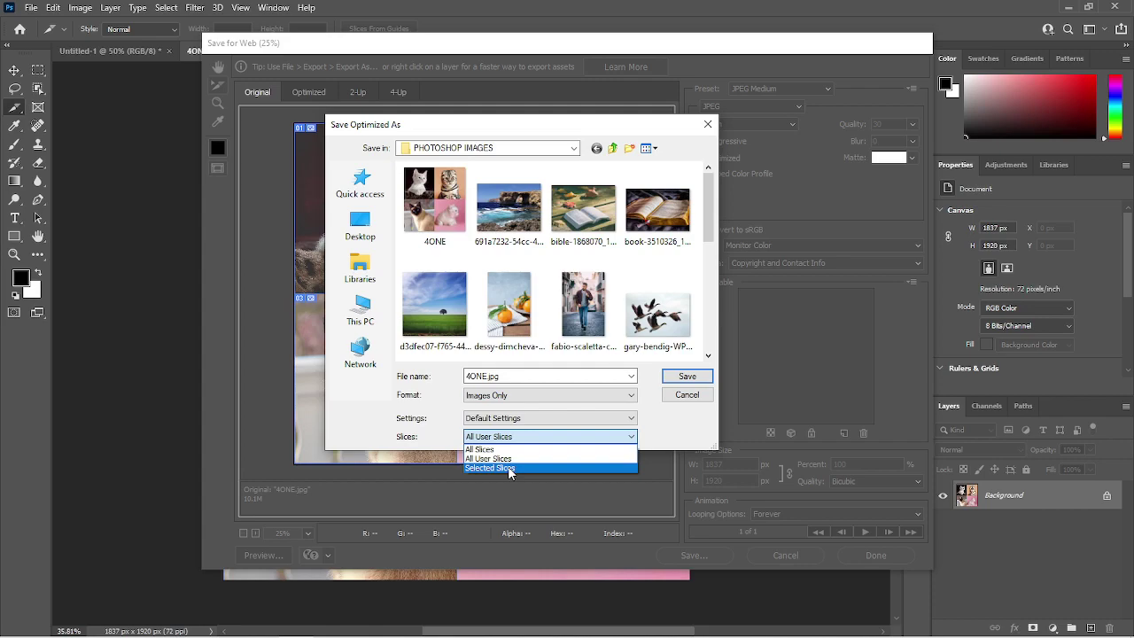
click(473, 457)
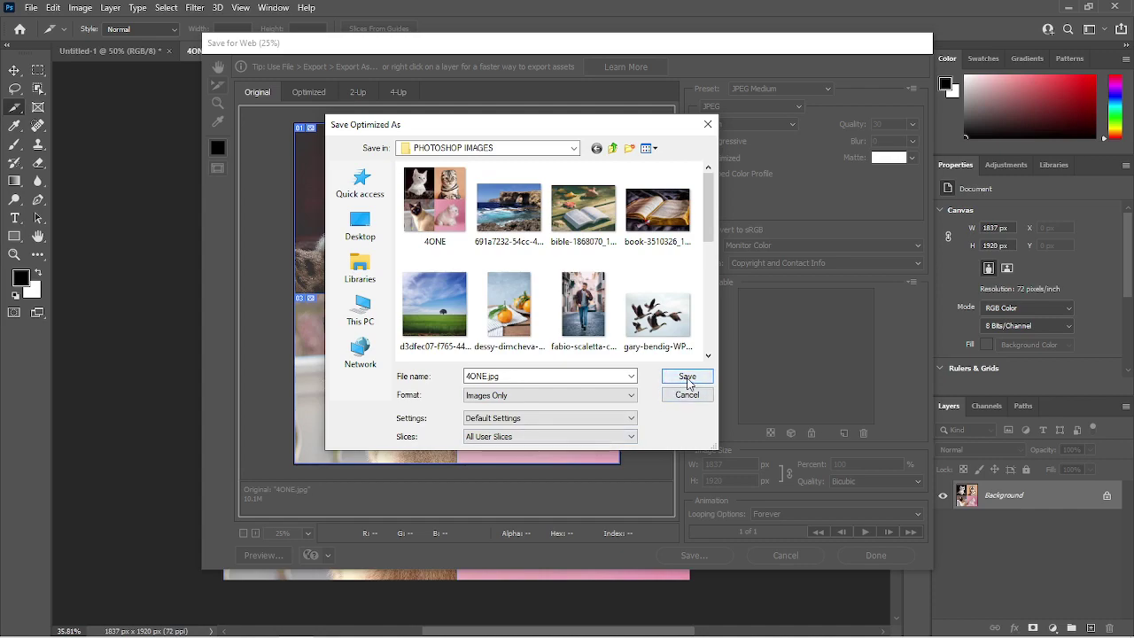
click(360, 225)
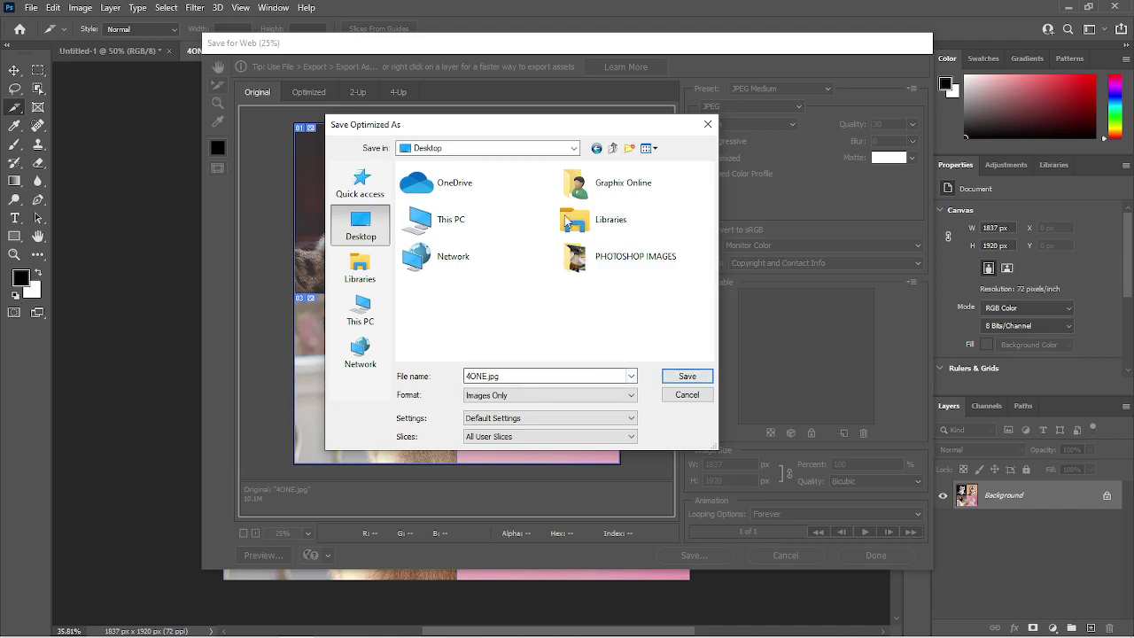
click(678, 377)
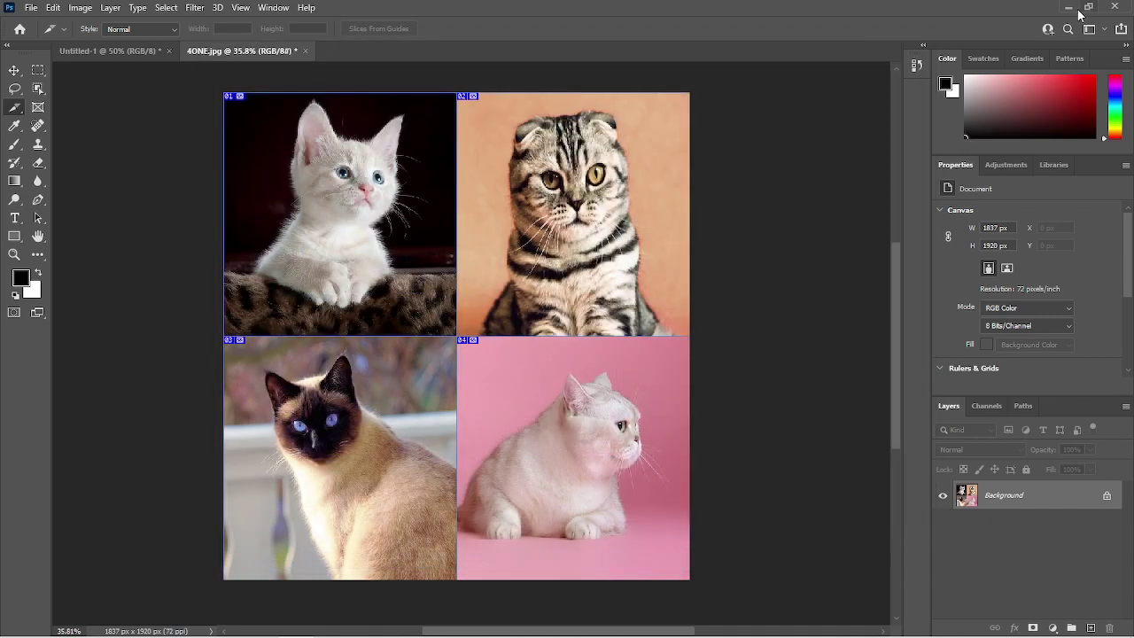
Switch to the desktop's images folder, page through the exported slice pictures from 4ONE_01 in Photos, and close both windows
click(1073, 10)
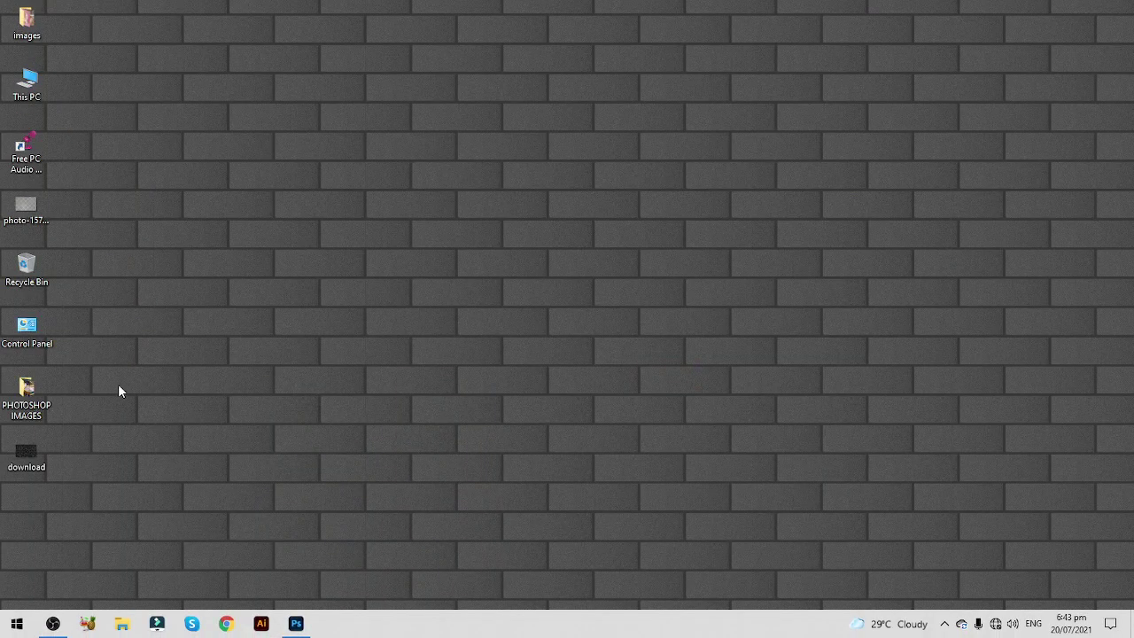
double_click(32, 31)
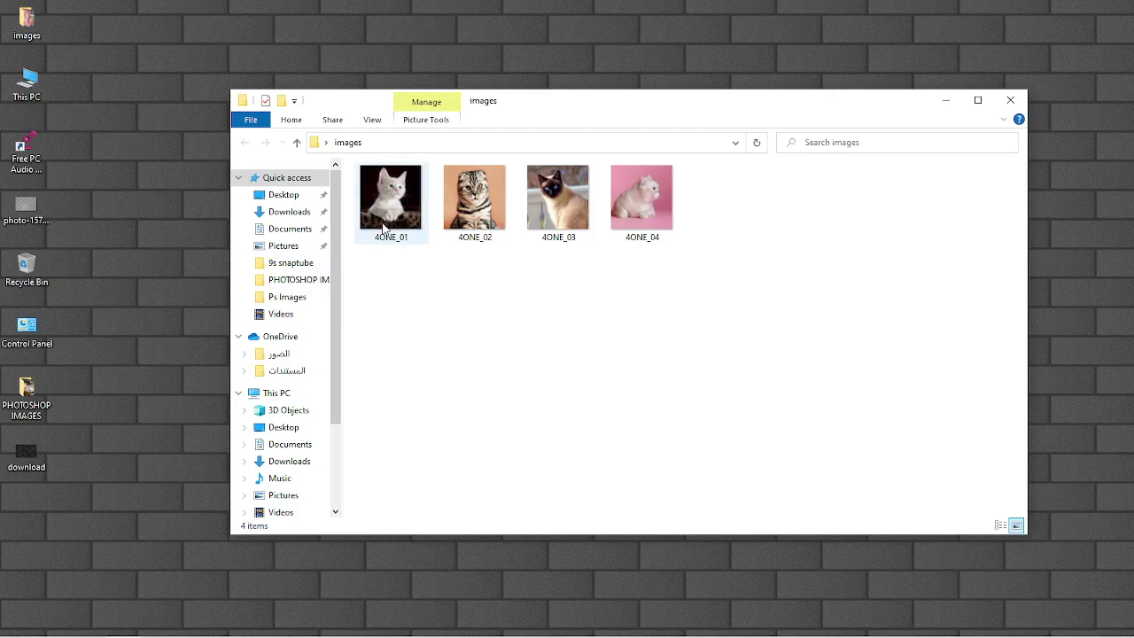
double_click(383, 229)
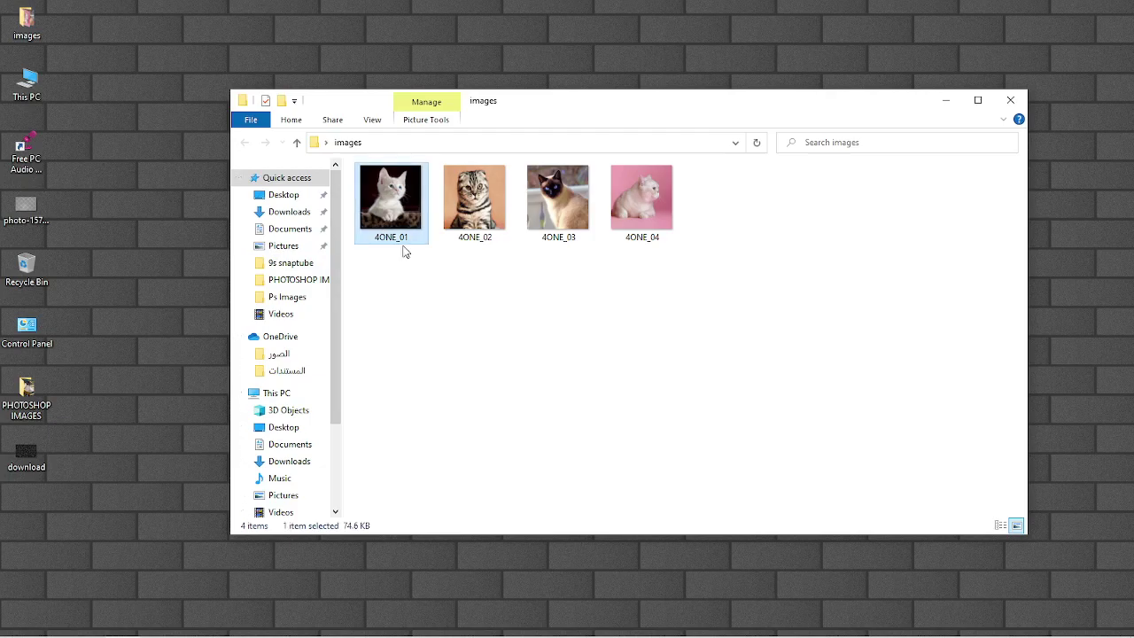
key(Right)
key(Right)
key(Right)
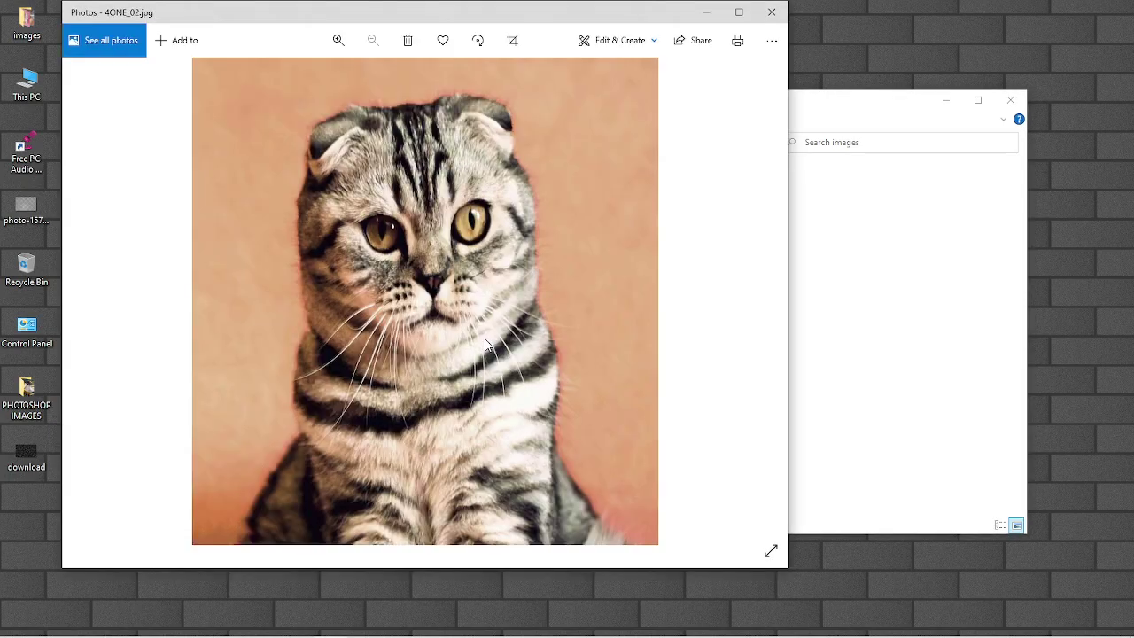
key(Right)
key(Right)
click(769, 16)
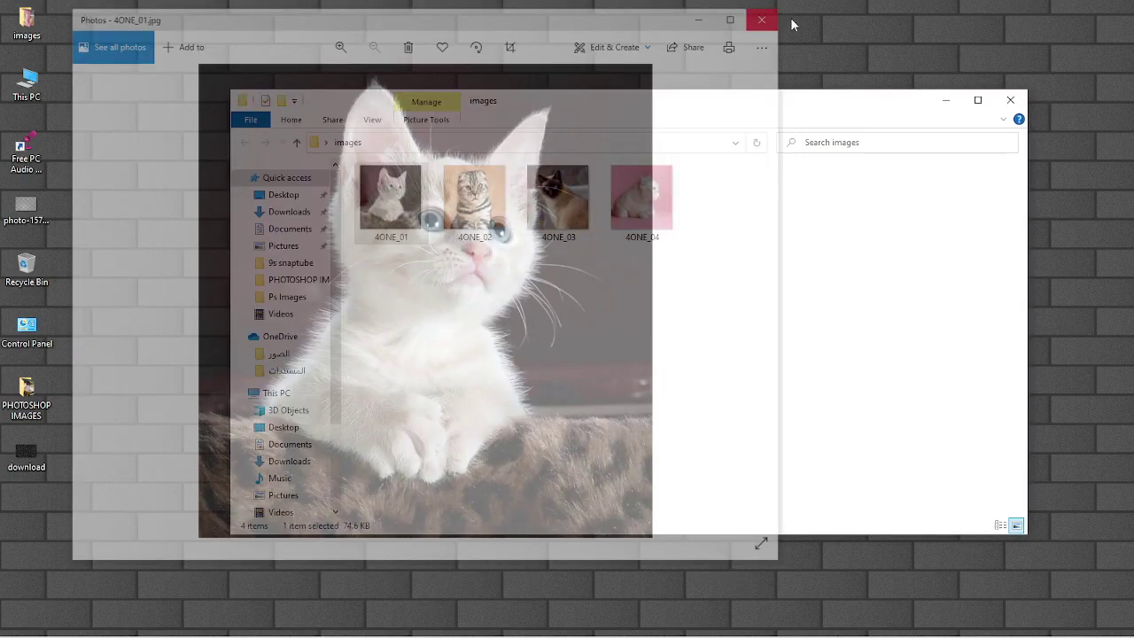
click(1010, 99)
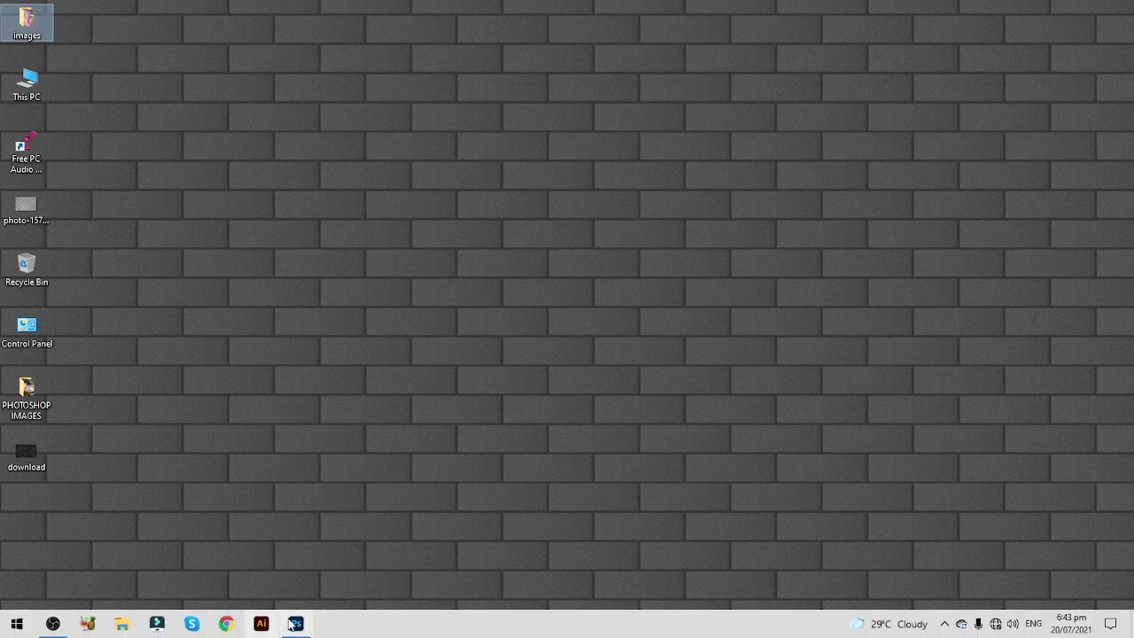
Return briefly to Photoshop, and delete the exported images folder from the desktop
click(296, 624)
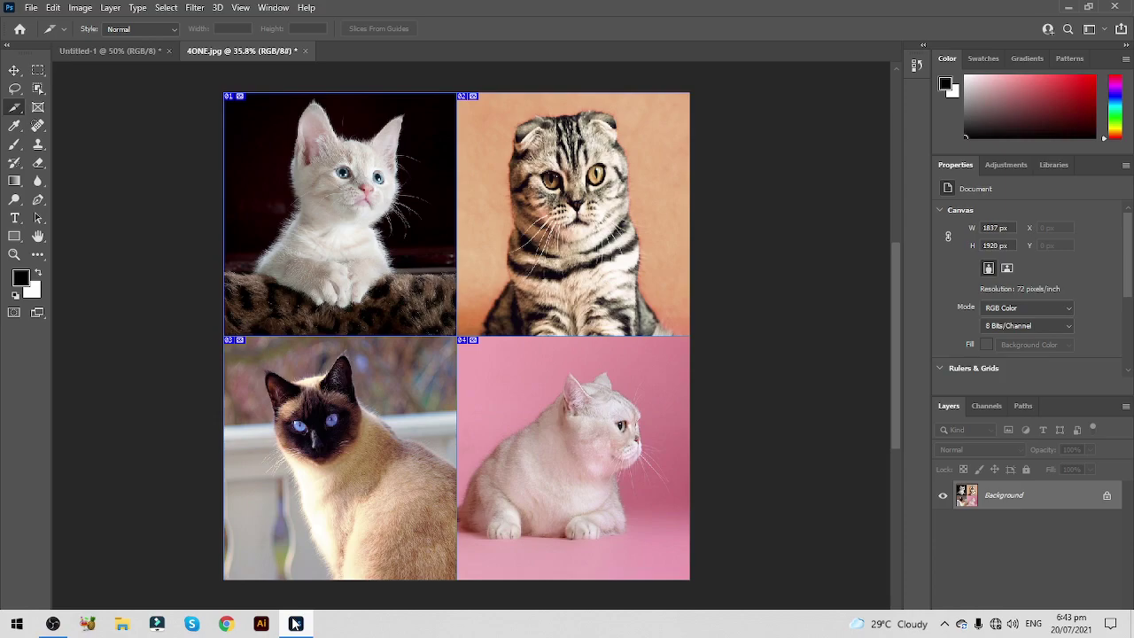
click(1065, 6)
click(39, 36)
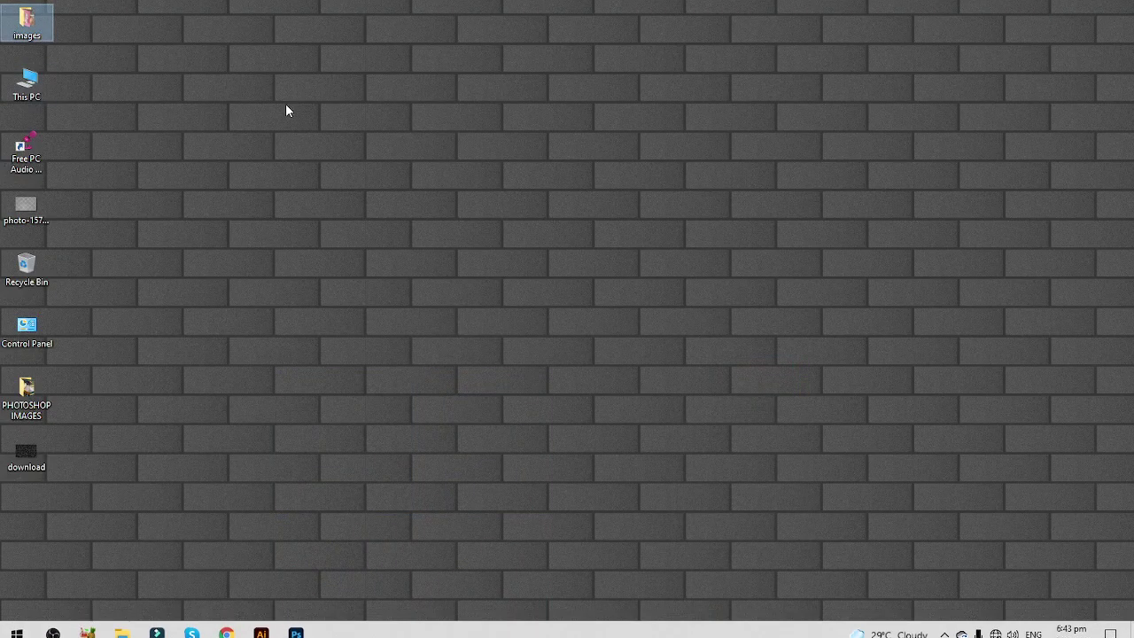
key(Delete)
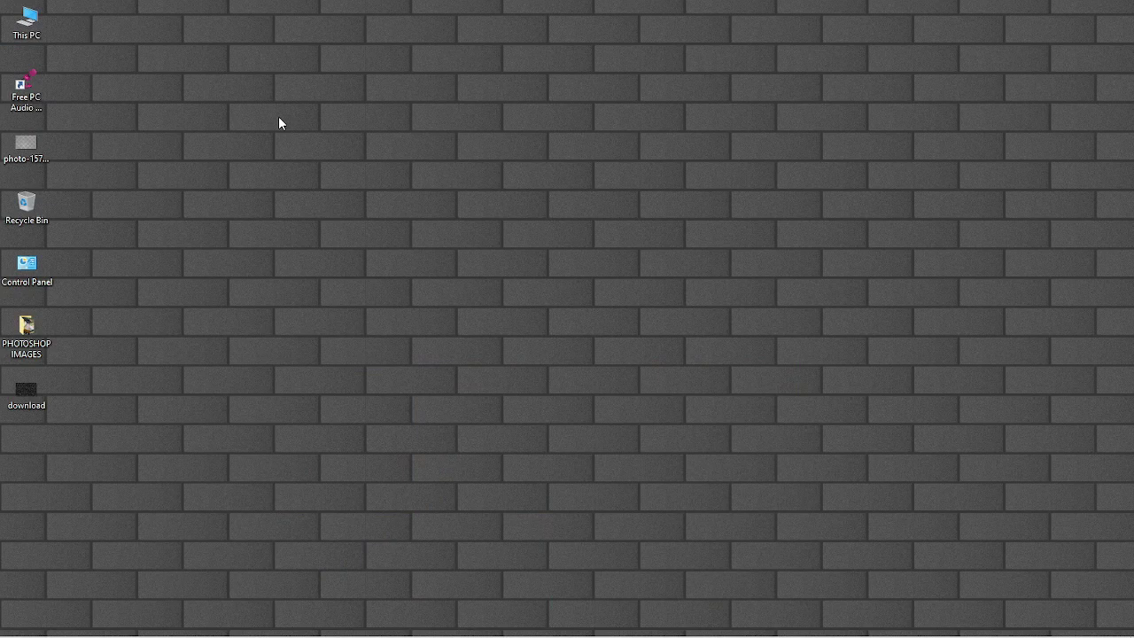
Switch back to Photoshop, activate the Slice Select tool, and select the slice containing the cat on the pink background
click(295, 623)
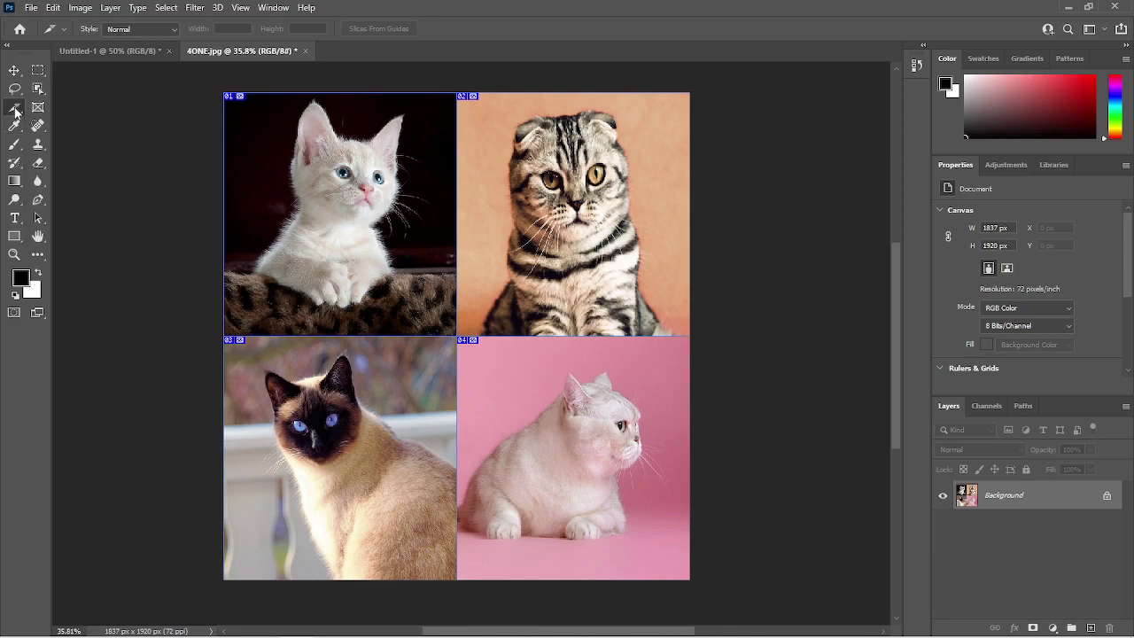
right_click(15, 108)
click(86, 148)
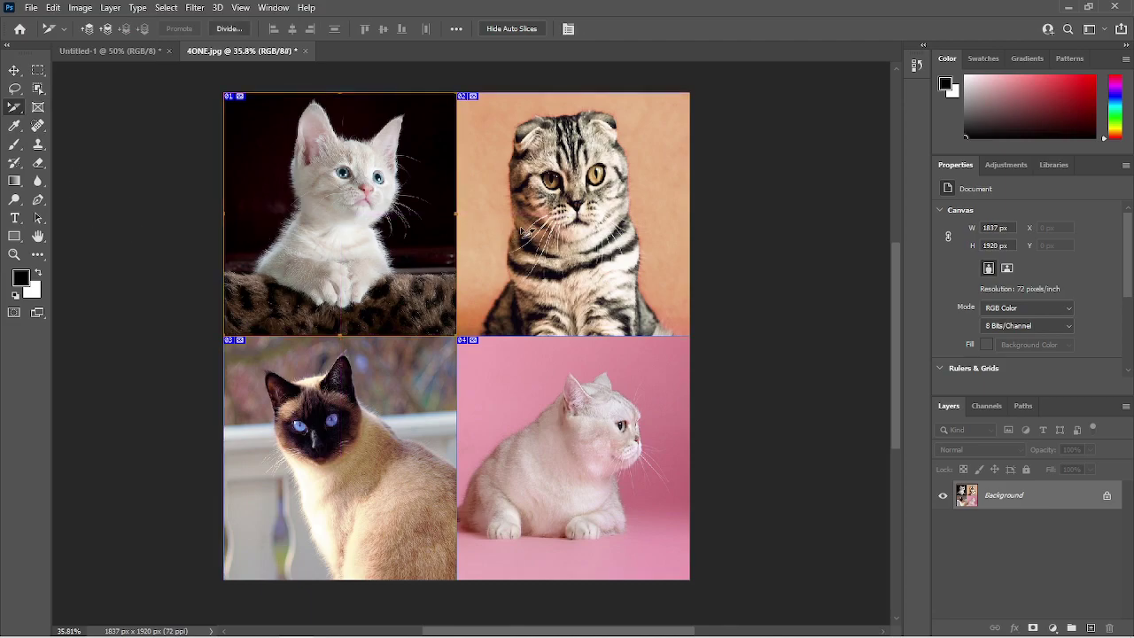
click(417, 387)
click(486, 387)
click(295, 262)
drag(505, 215, 377, 214)
click(583, 504)
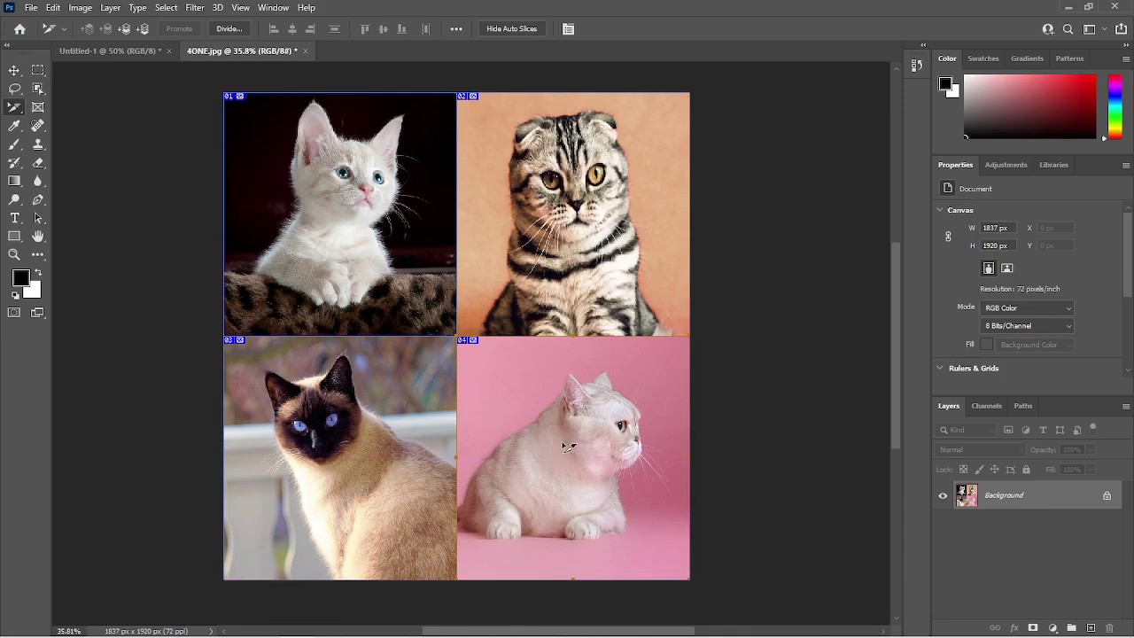
Set the Divide Slice options for the pink cat's slice to 2 evenly spaced slices down and 2 across
click(229, 29)
drag(835, 137, 872, 184)
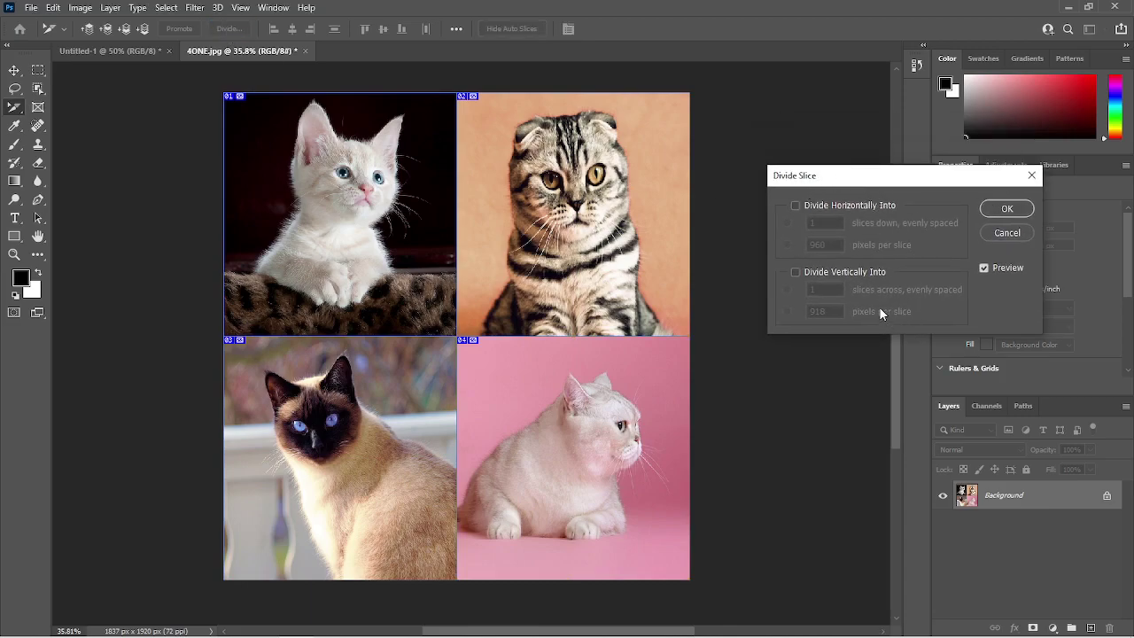
click(877, 207)
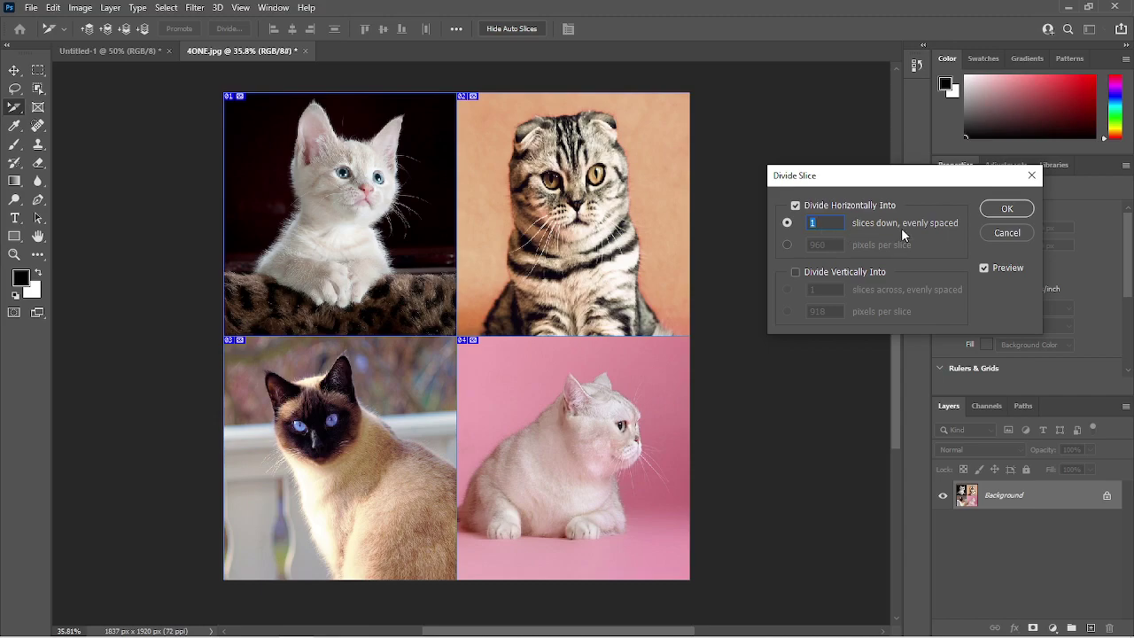
click(836, 226)
key(Up)
click(794, 273)
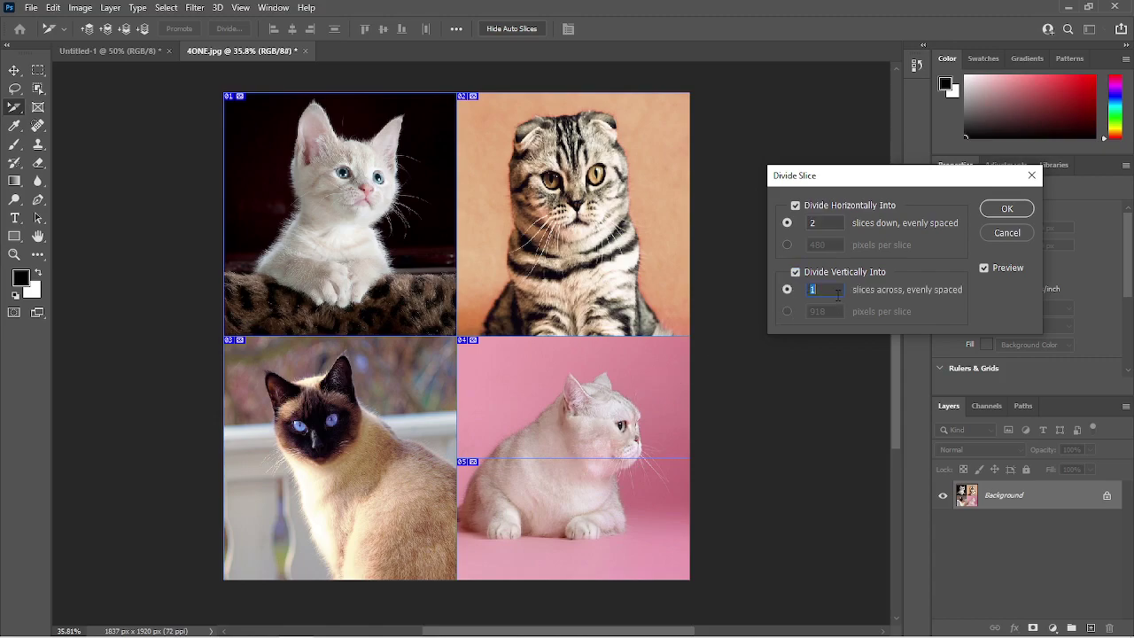
click(836, 289)
key(Up)
Set the division to 3 slices down and 3 across, and apply it to the pink cat's slice
double_click(824, 222)
text(3)
click(827, 289)
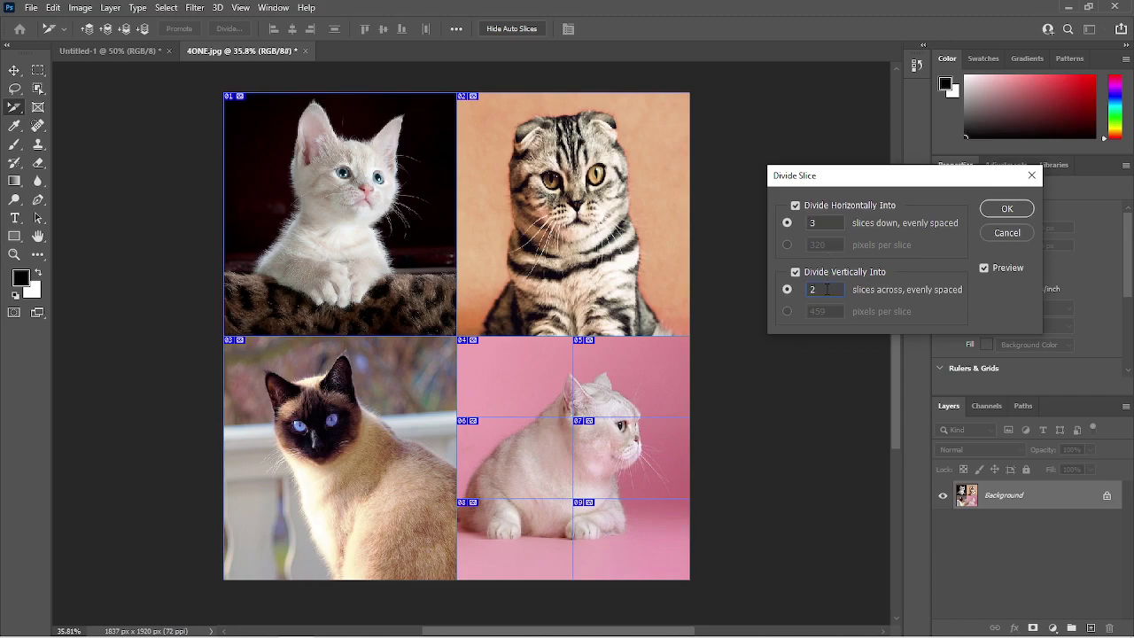
key(Up)
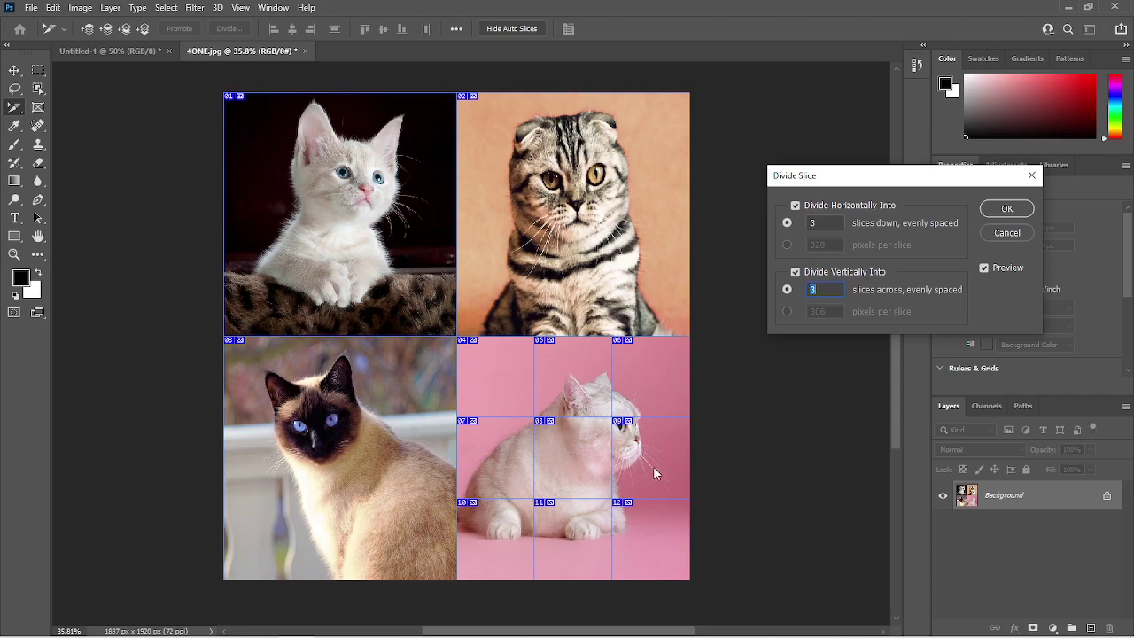
click(1007, 208)
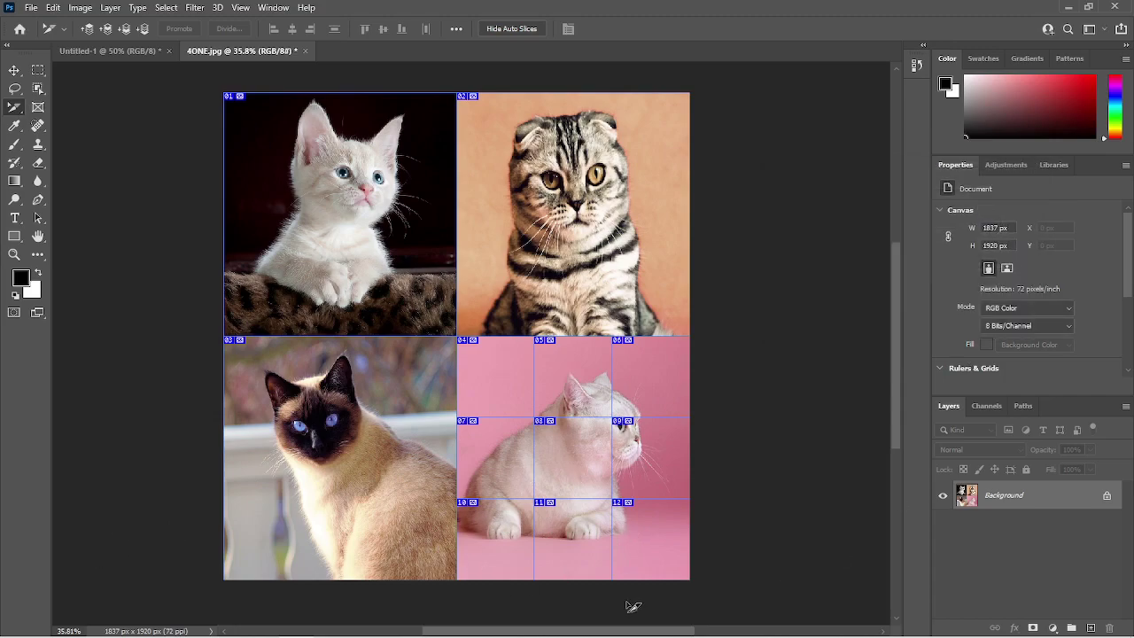
Export the sliced collage with Save for Web using JPEG Medium, saving to the Desktop as Images Only with All User Slices
click(30, 7)
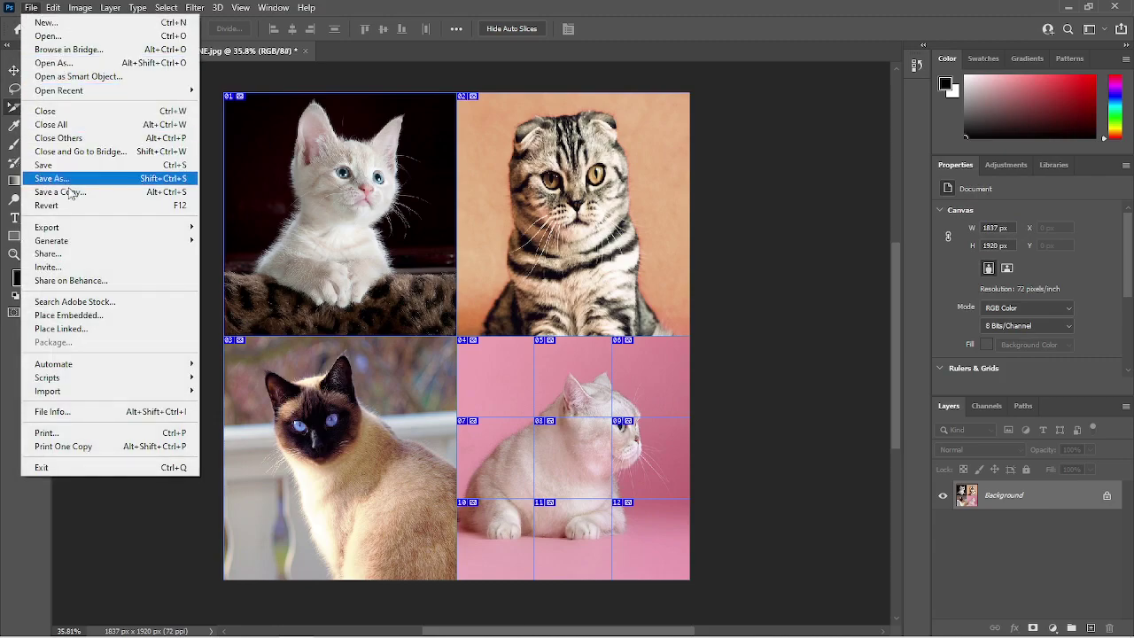
mouse_move(85, 227)
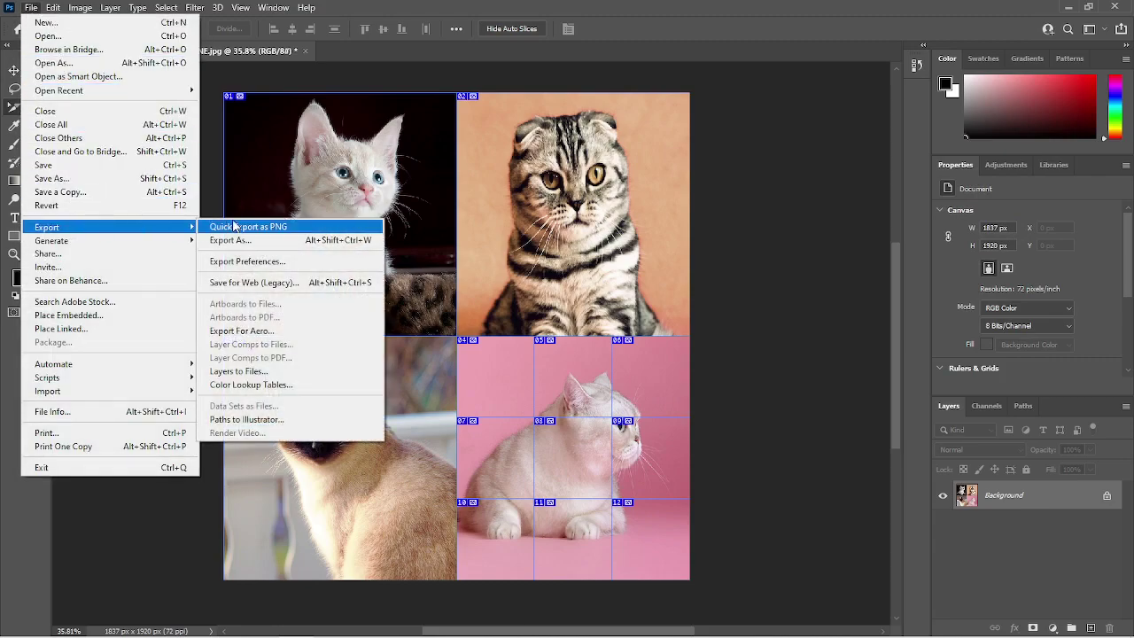
click(253, 282)
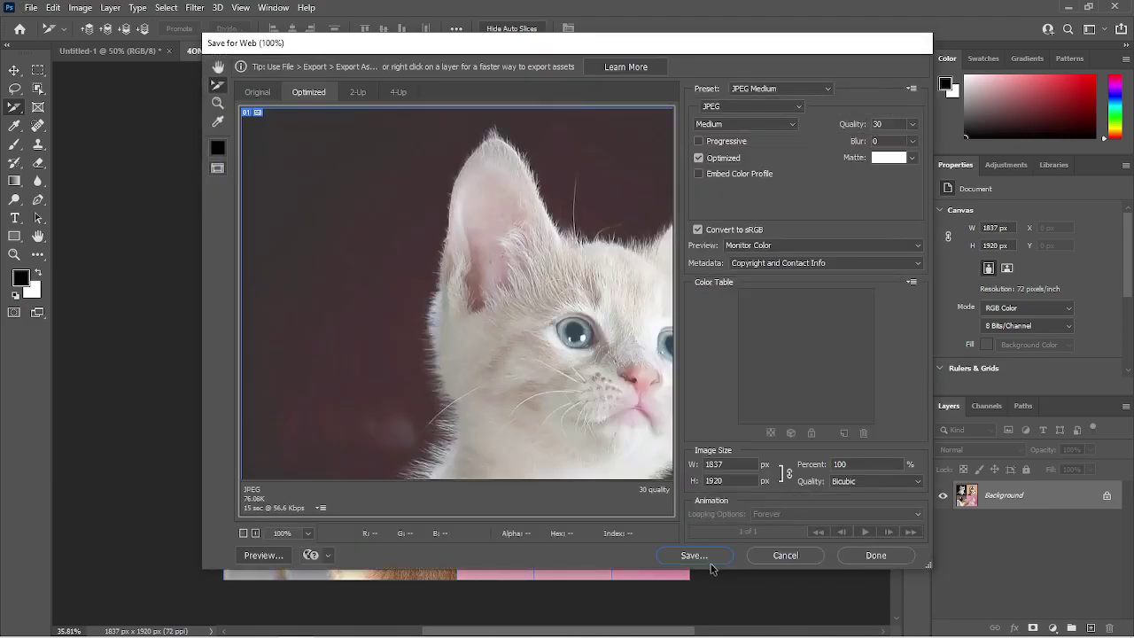
click(710, 560)
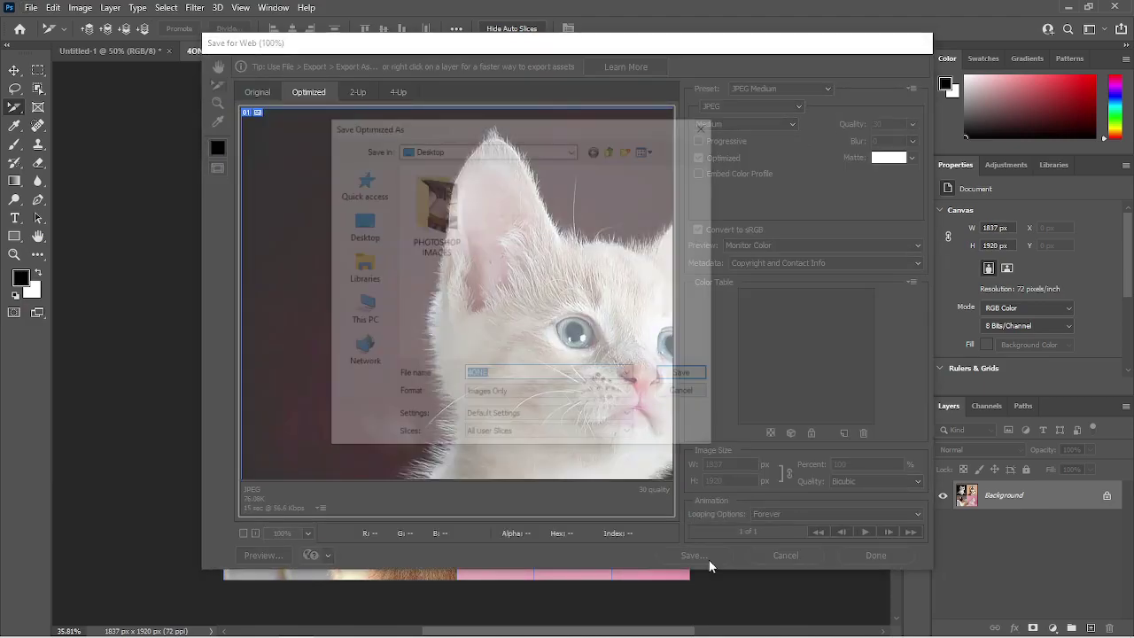
click(685, 375)
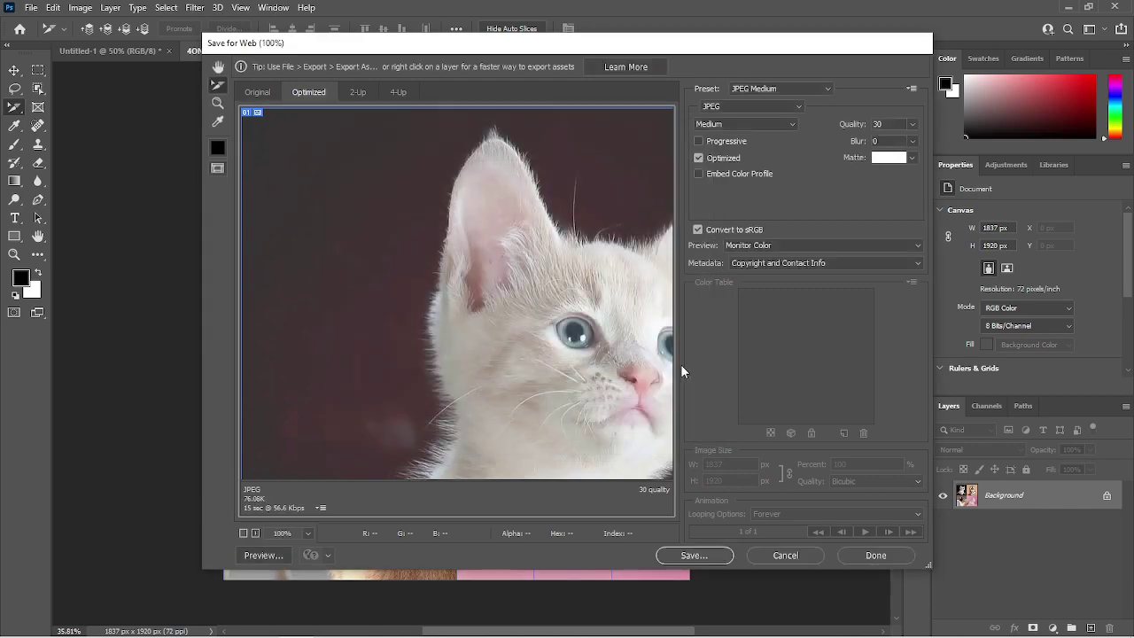
Switch to the desktop, open the images folder, and page through the exported slices from 4ONE_04 to 4ONE_12 in Photos
click(1072, 7)
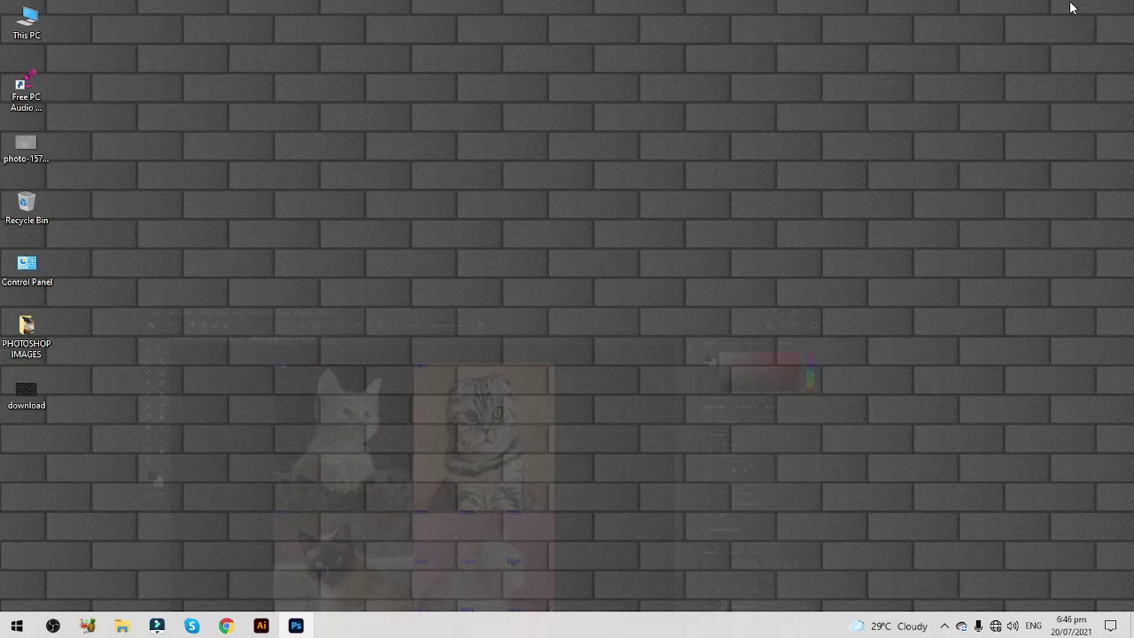
double_click(26, 22)
double_click(641, 207)
key(Right)
key(Right)
key(Right)
key(Right)
key(Right)
key(Right)
key(Right)
key(Right)
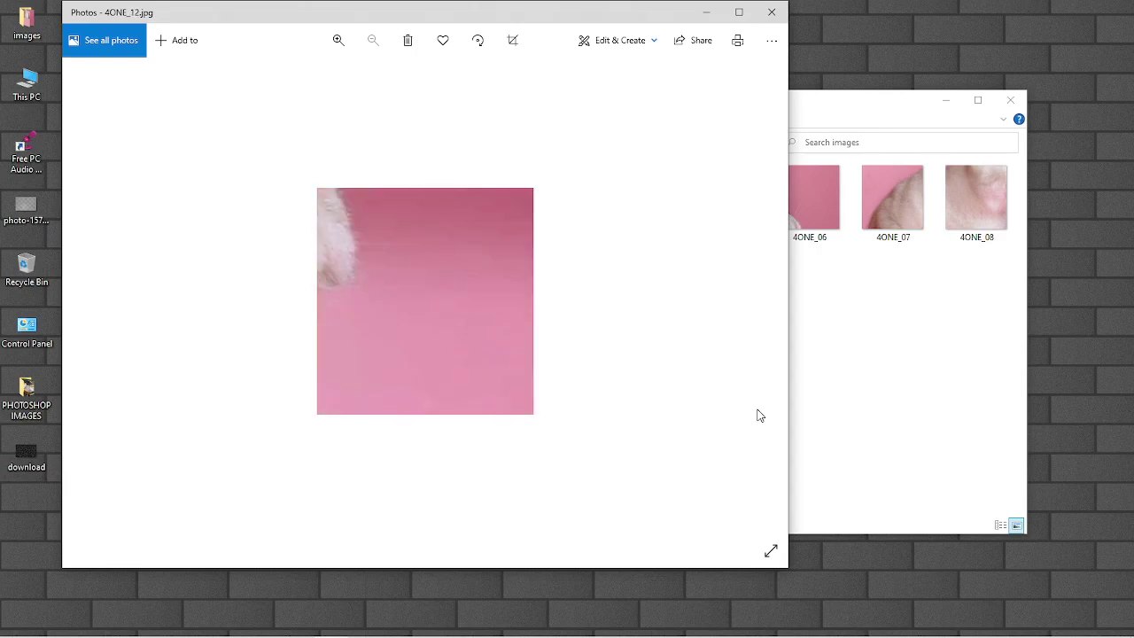
Page back through the exported slices to 4ONE_05, and close Photos and the images folder
key(Left)
key(Left)
key(Left)
key(Left)
key(Left)
key(Left)
key(Left)
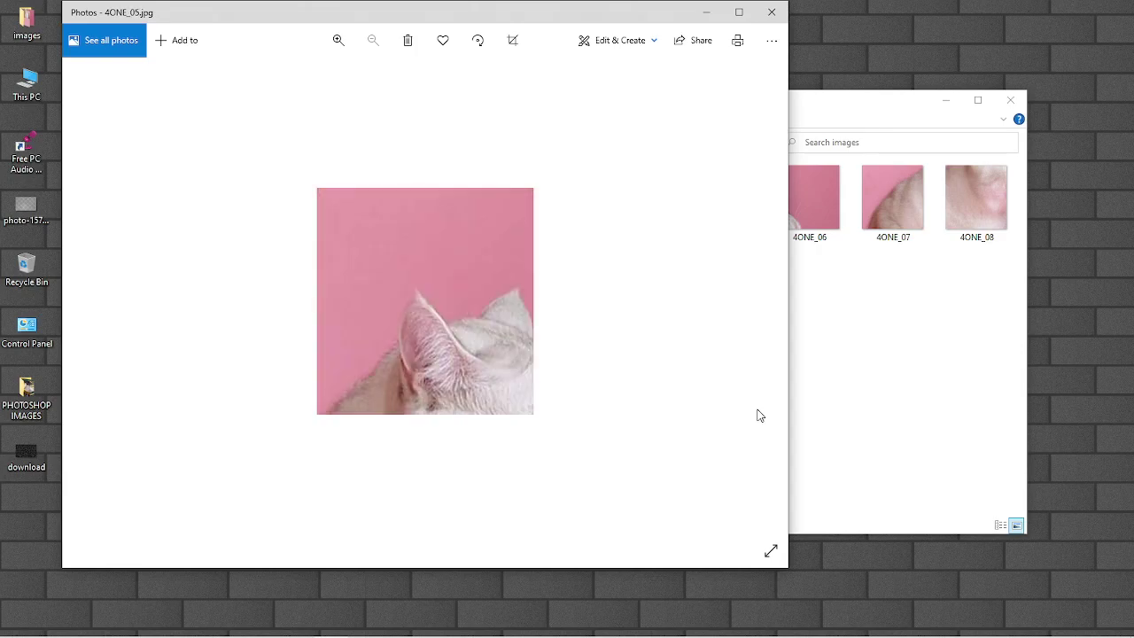
click(772, 40)
click(772, 12)
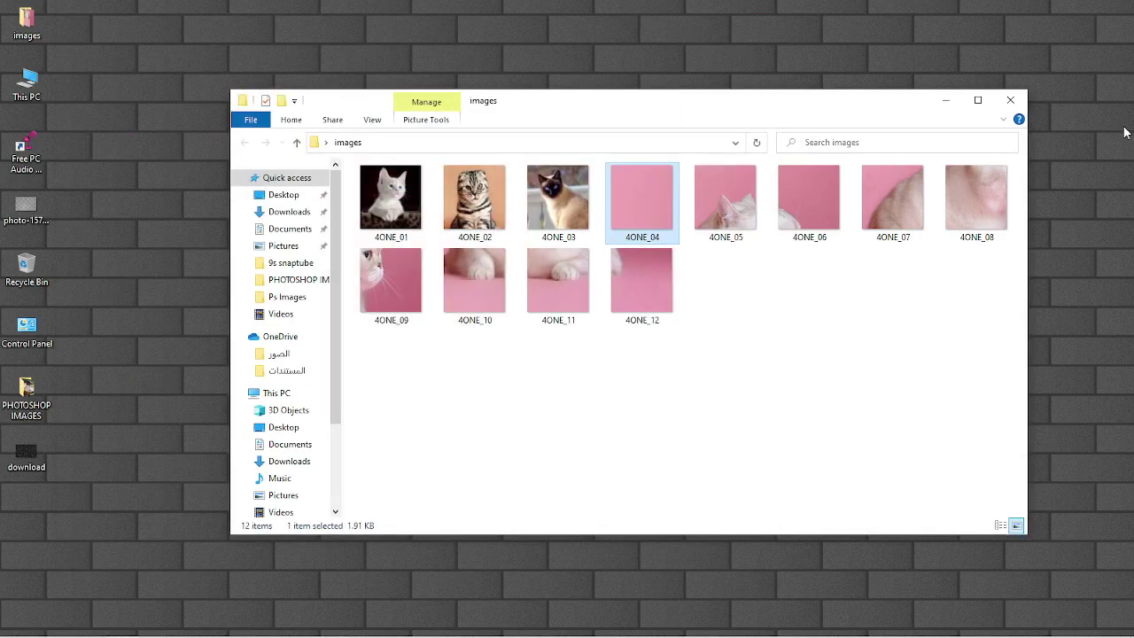
click(1011, 99)
Return to Photoshop, shift the outer top-row slices of the pink cat, and stack them in the middle column using Align Horizontal Centers
click(297, 624)
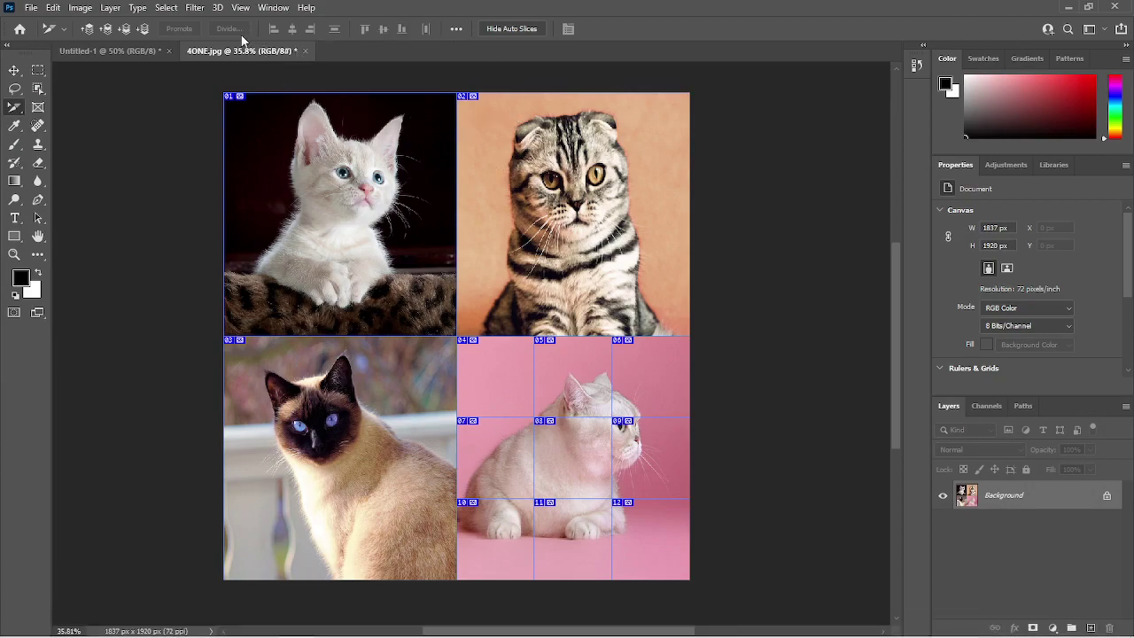
click(506, 388)
click(665, 385)
drag(665, 385, 466, 389)
shift+click(665, 395)
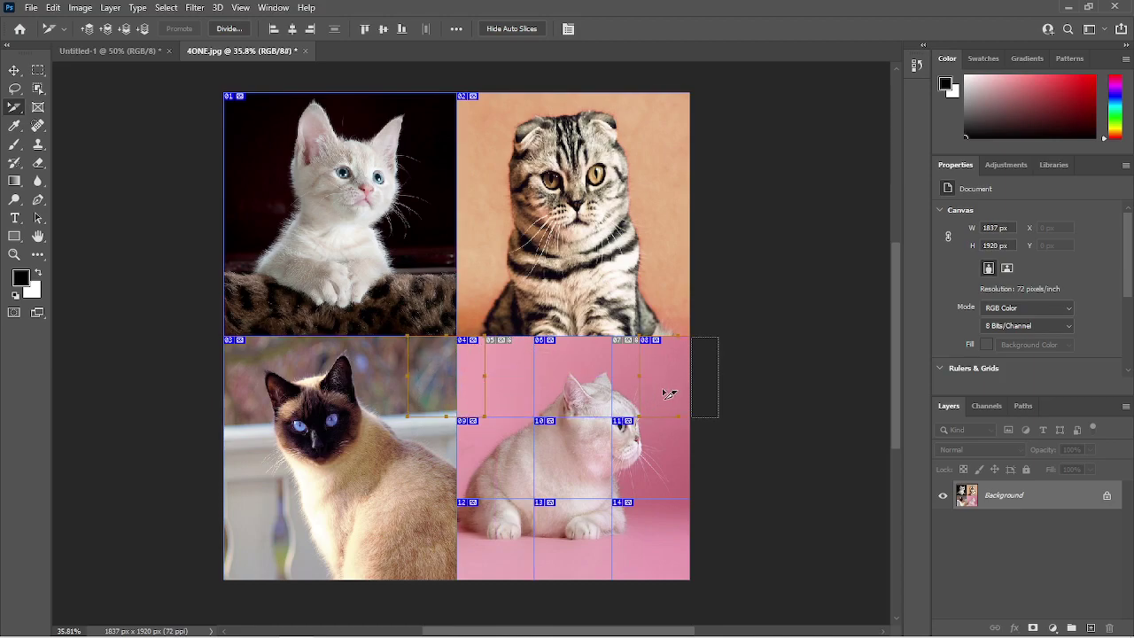
click(292, 30)
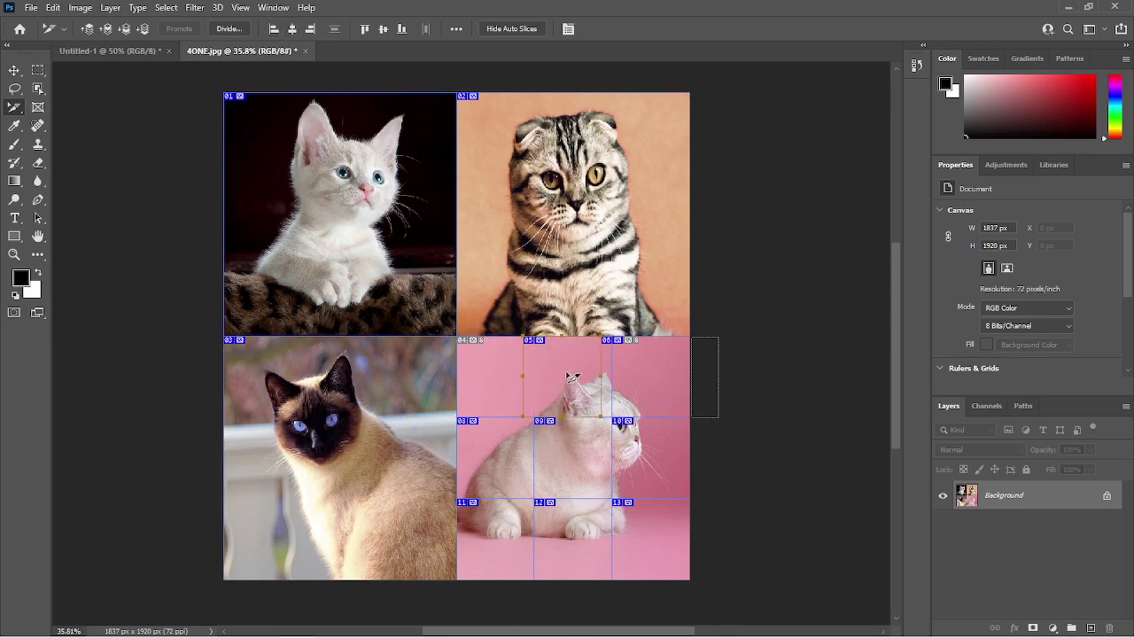
drag(560, 386, 567, 380)
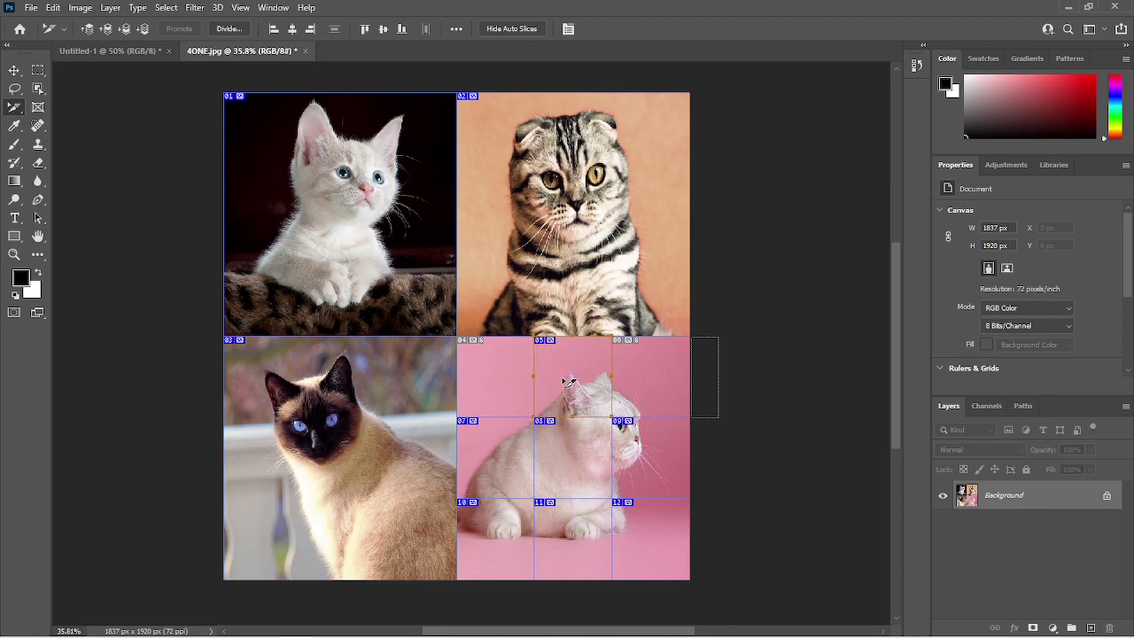
Select the pink cat's remaining grid slices together and align their horizontal centers in the middle column
click(522, 452)
drag(567, 536, 513, 540)
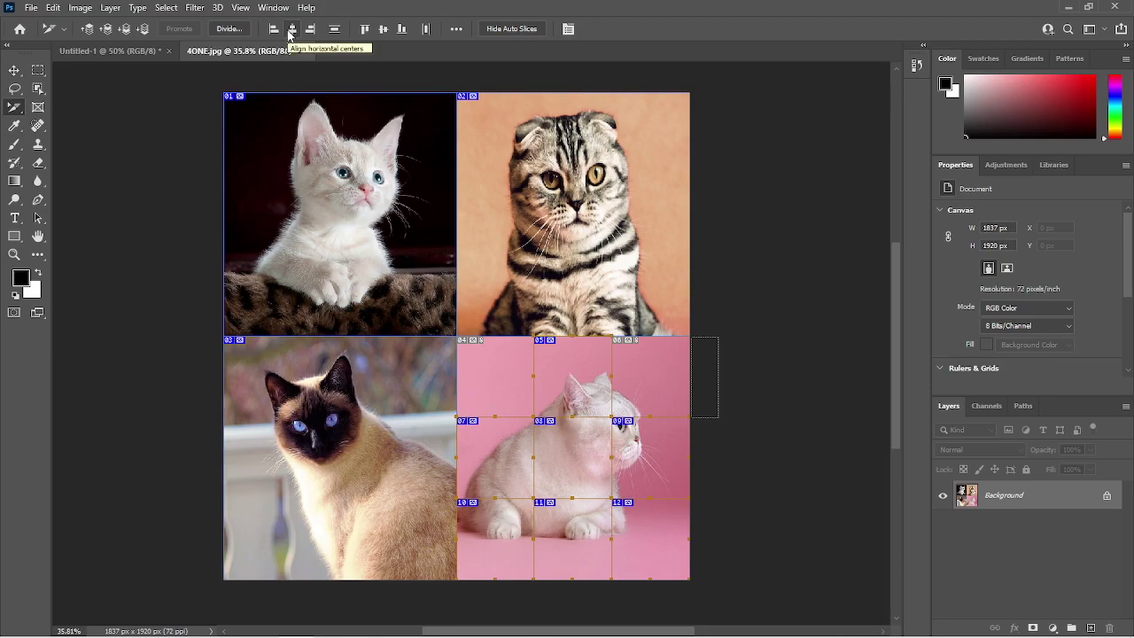
scroll(571, 489, up, 2)
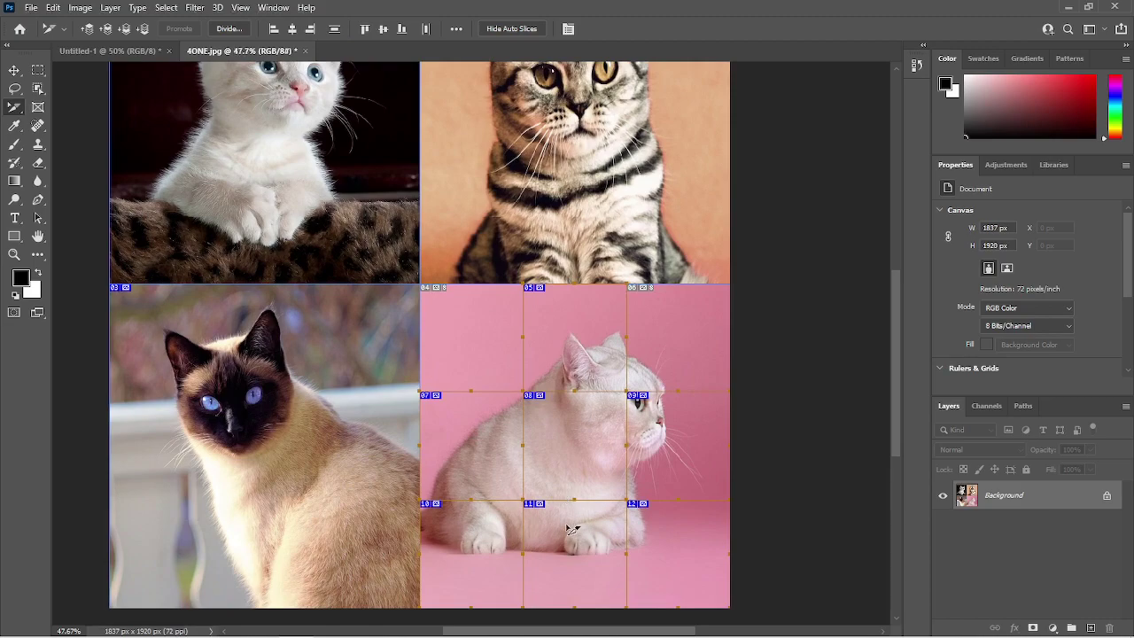
click(298, 29)
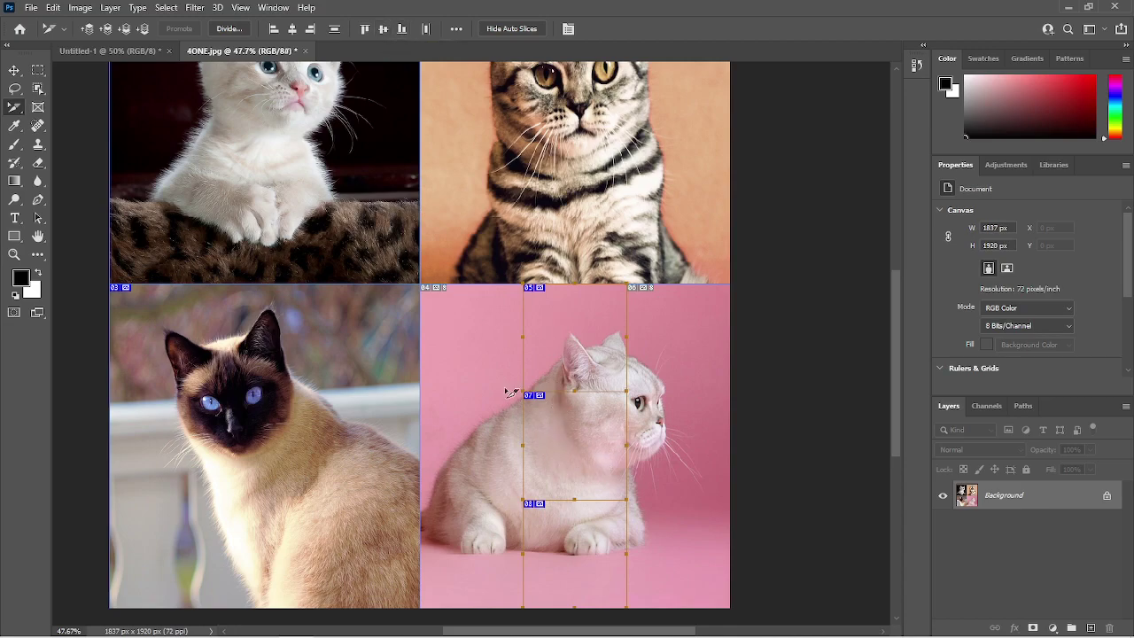
Align the vertical centers of the selected slices, and move the stack and the top-middle slice onto the grid's centre cell
click(383, 34)
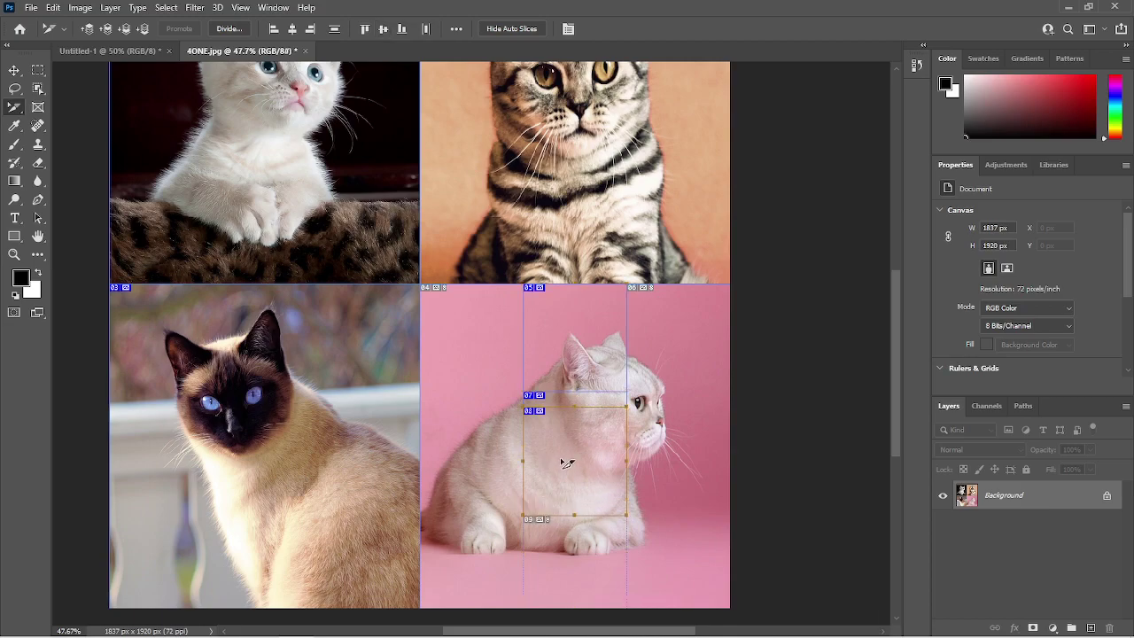
drag(595, 479, 595, 463)
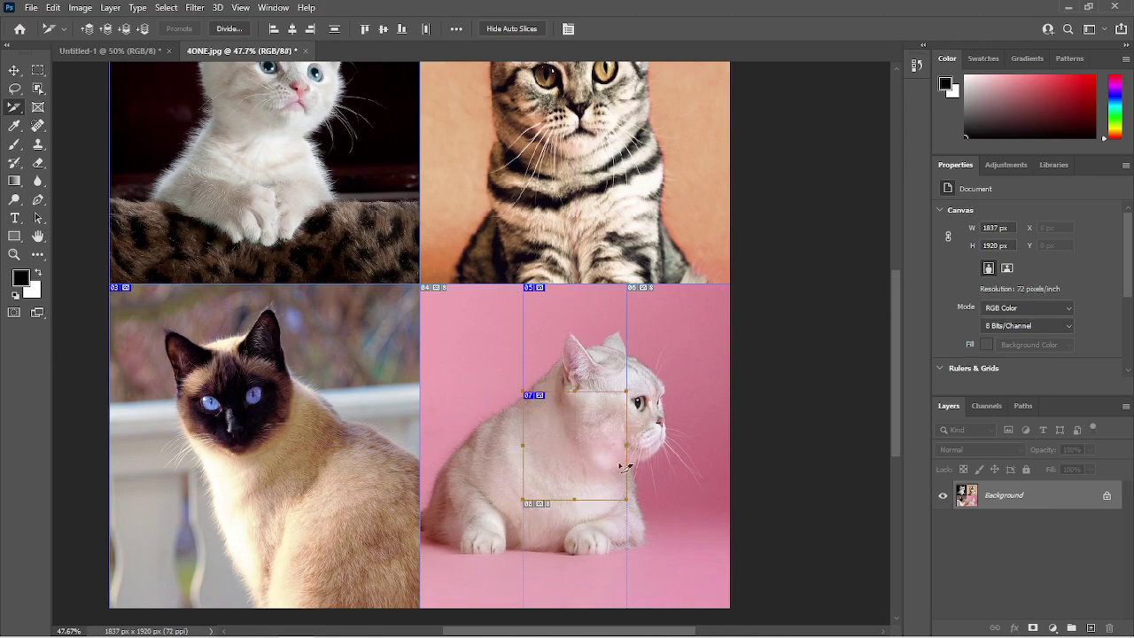
drag(606, 374, 603, 475)
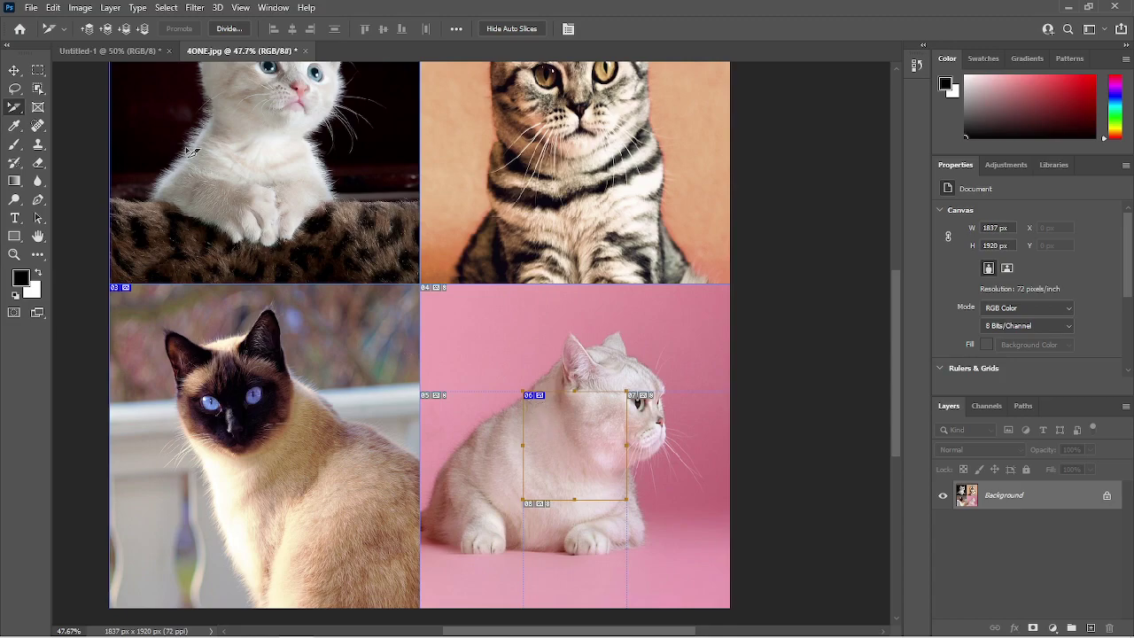
Send the stacked slices over the pink cat to the back, and delete them
drag(557, 476, 558, 476)
click(718, 479)
click(572, 463)
drag(590, 453, 608, 453)
click(137, 30)
click(139, 29)
click(140, 29)
key(Delete)
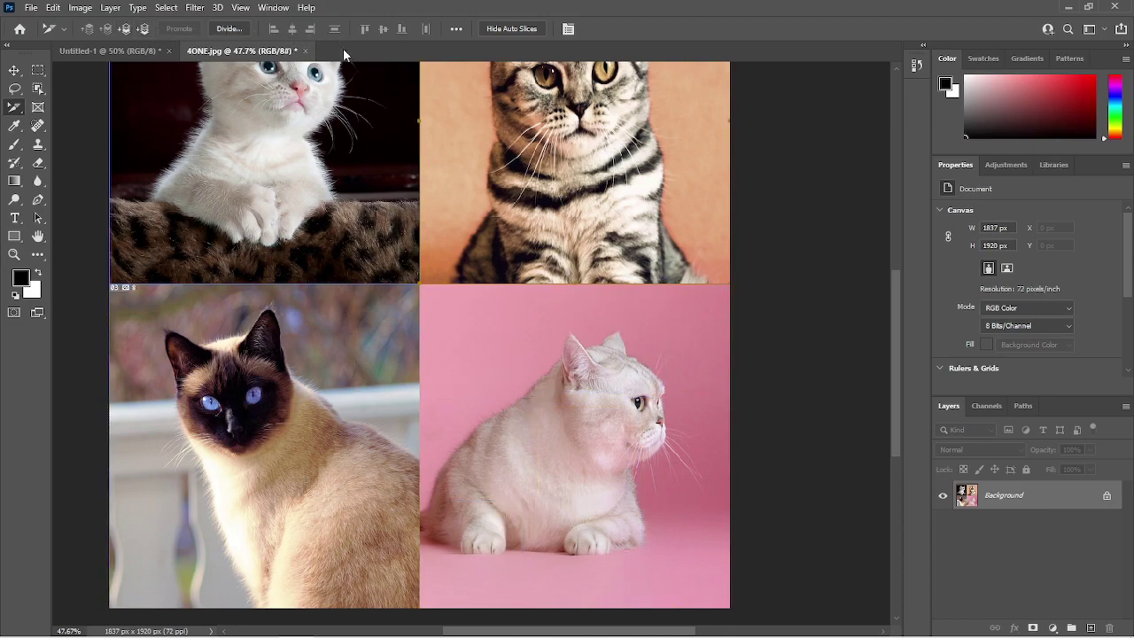
Switch to the desktop and delete the exported images folder
scroll(481, 317, down, 1)
scroll(481, 317, down, 2)
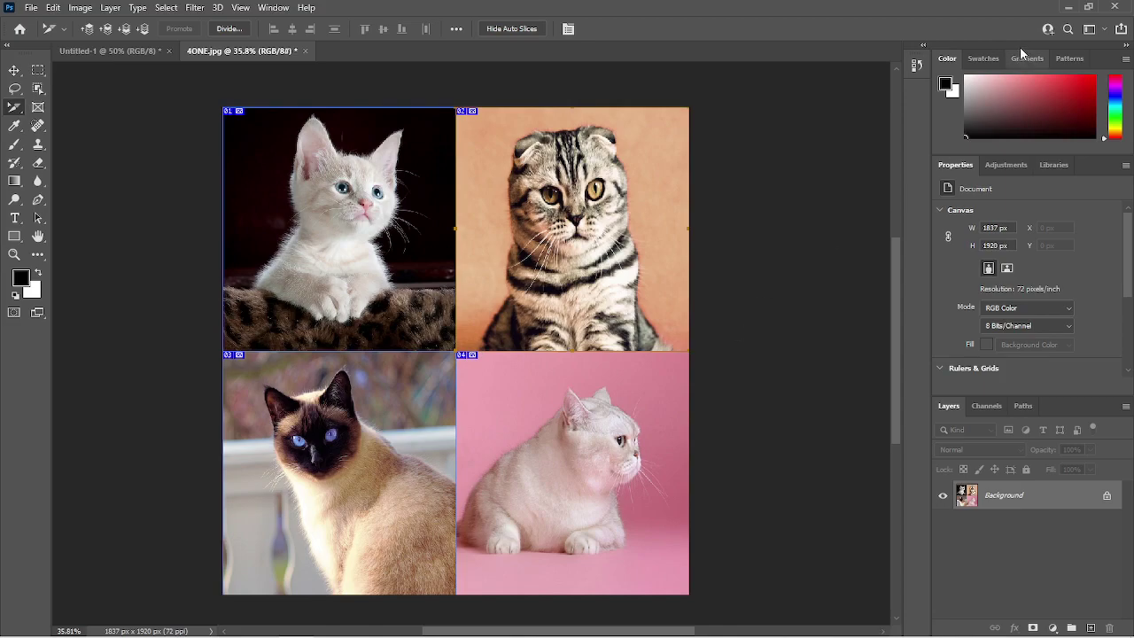
click(1066, 8)
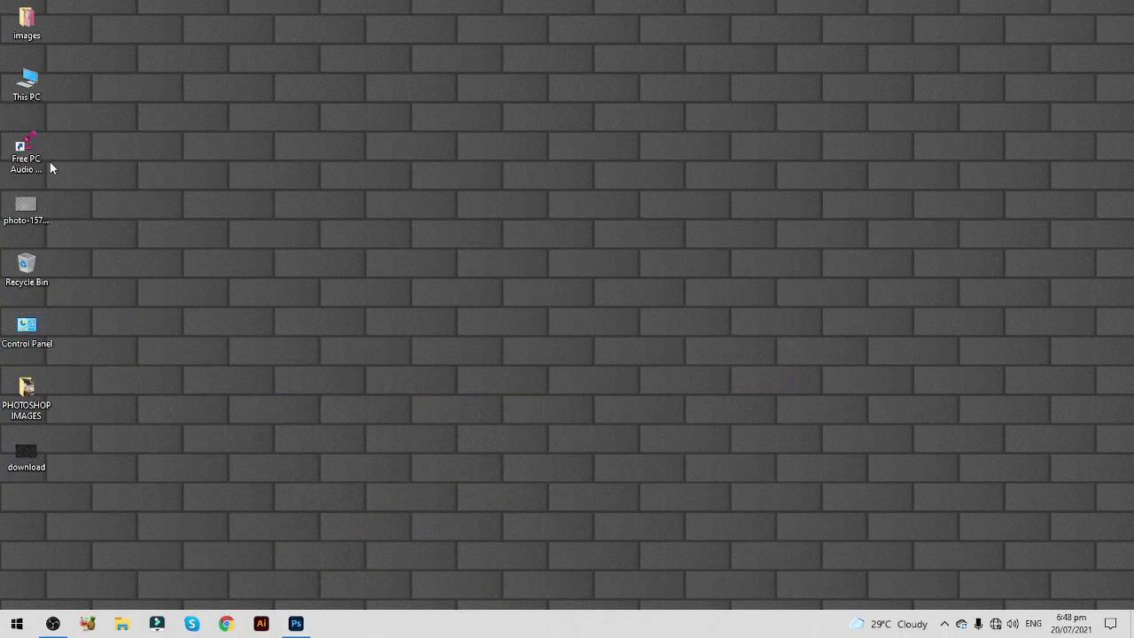
click(36, 40)
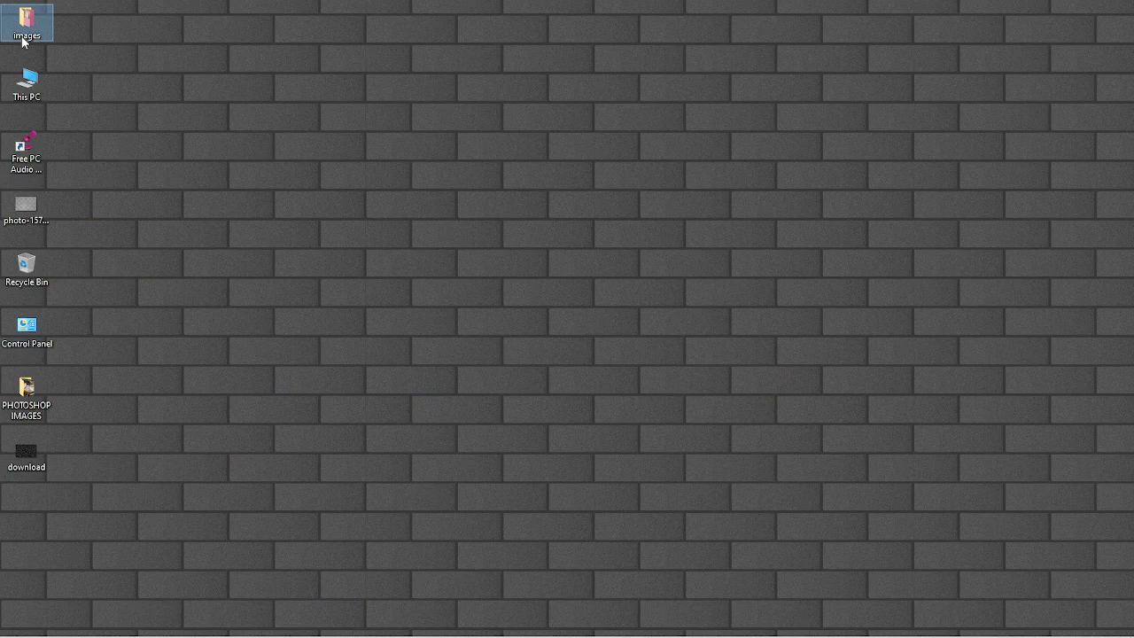
key(Delete)
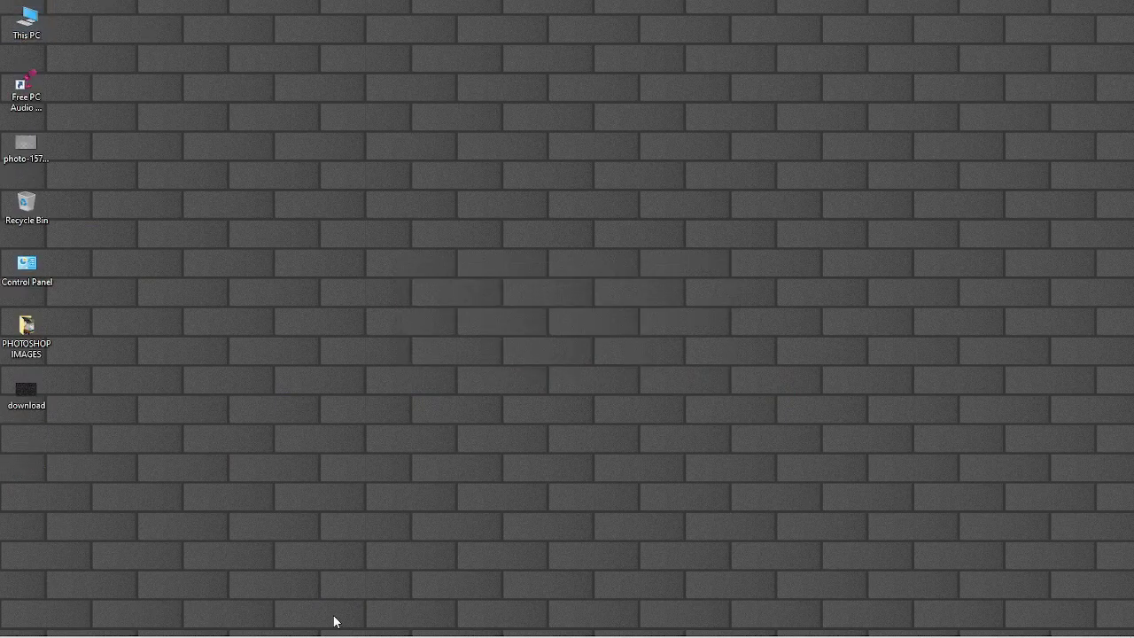
Return to Photoshop and select the Siamese cat's slice
click(296, 625)
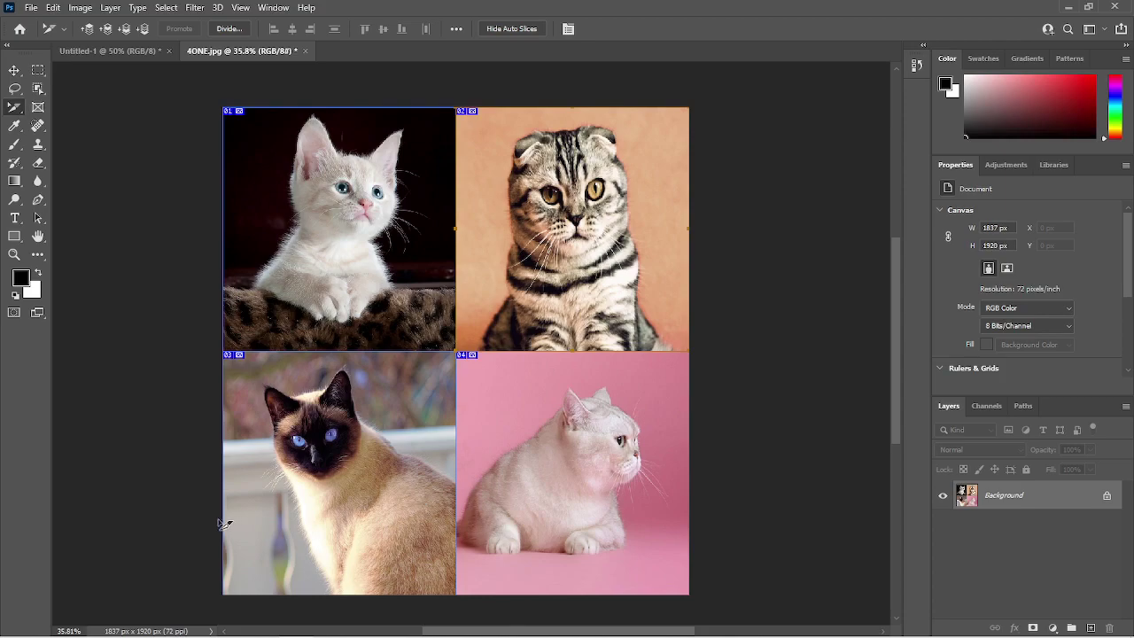
click(277, 452)
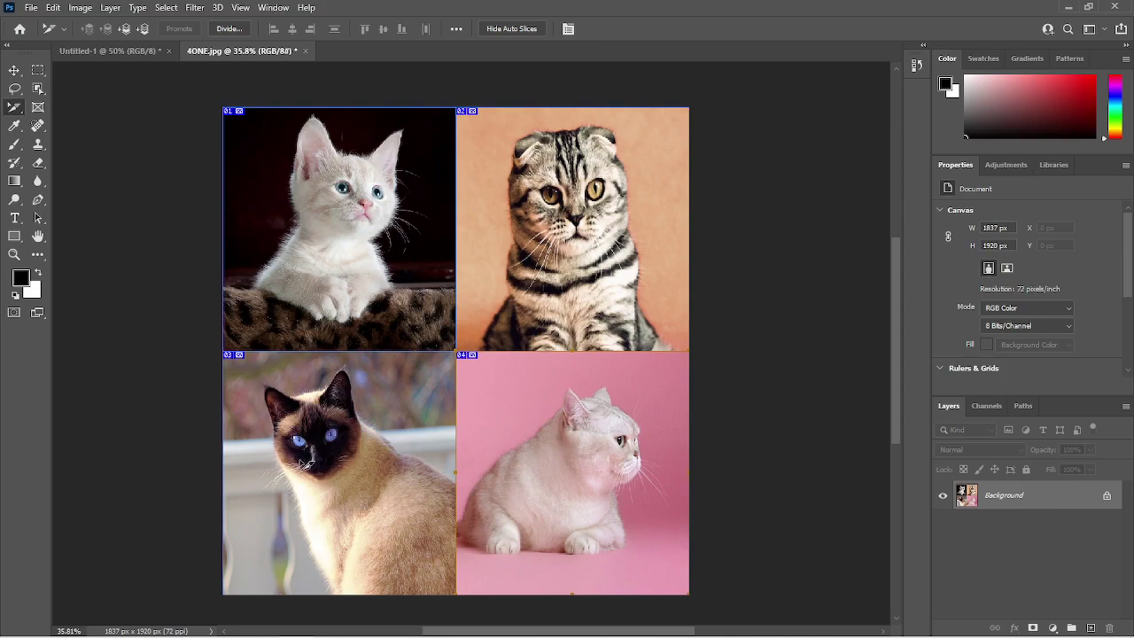
Draw a slice about 87 × 69 px around the Siamese cat's eye on the image's left side
scroll(309, 450, up, 2)
scroll(301, 463, up, 1)
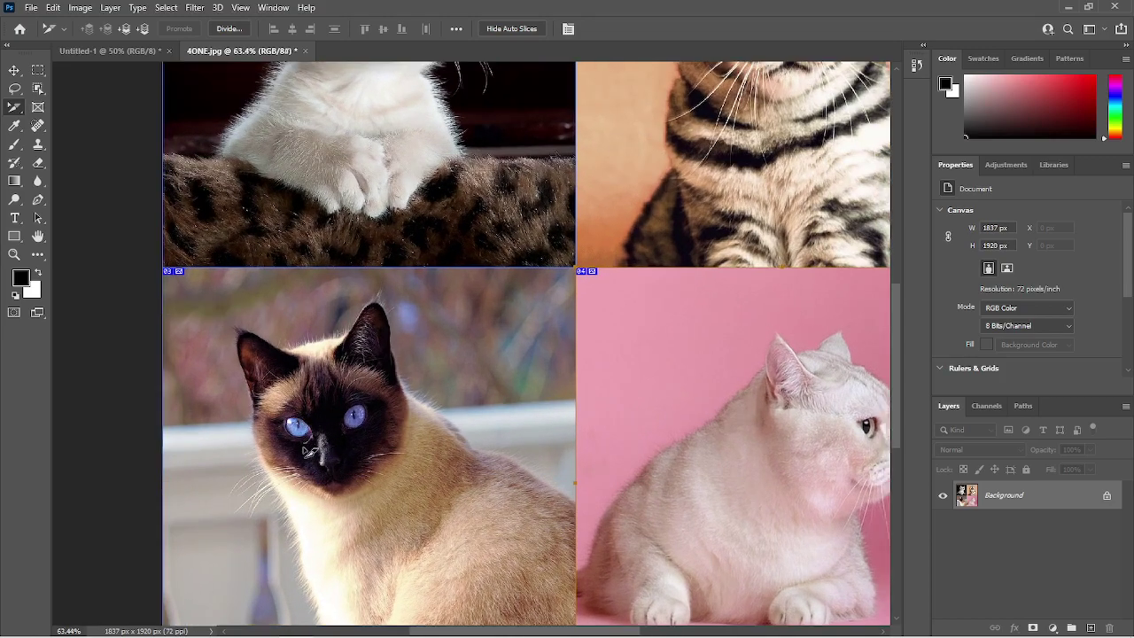
right_click(14, 111)
click(71, 136)
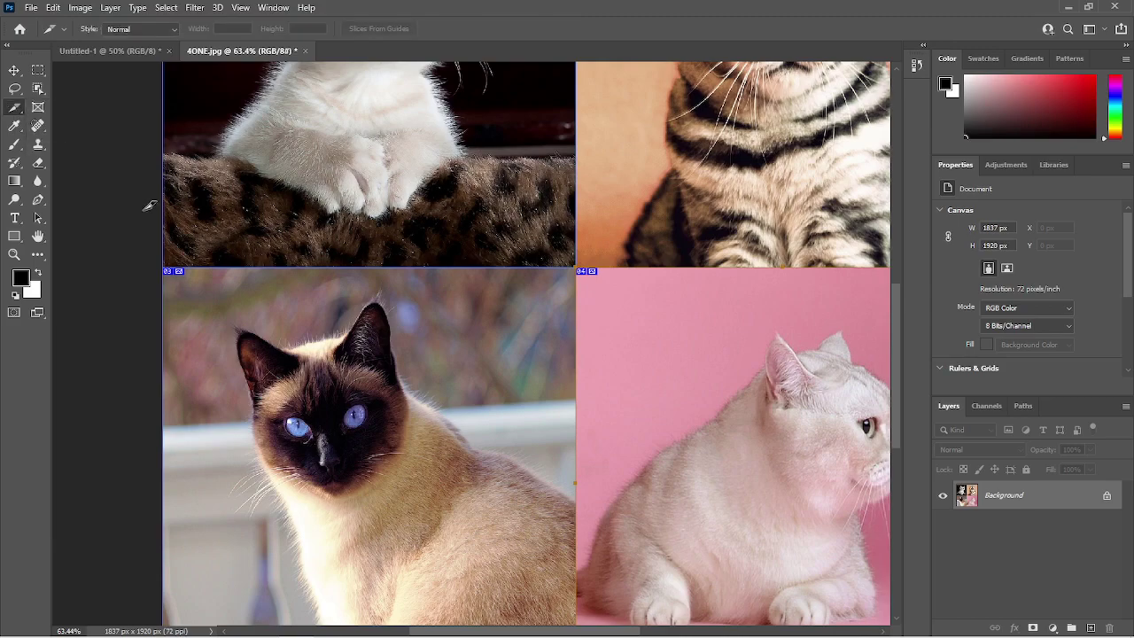
drag(272, 415, 310, 445)
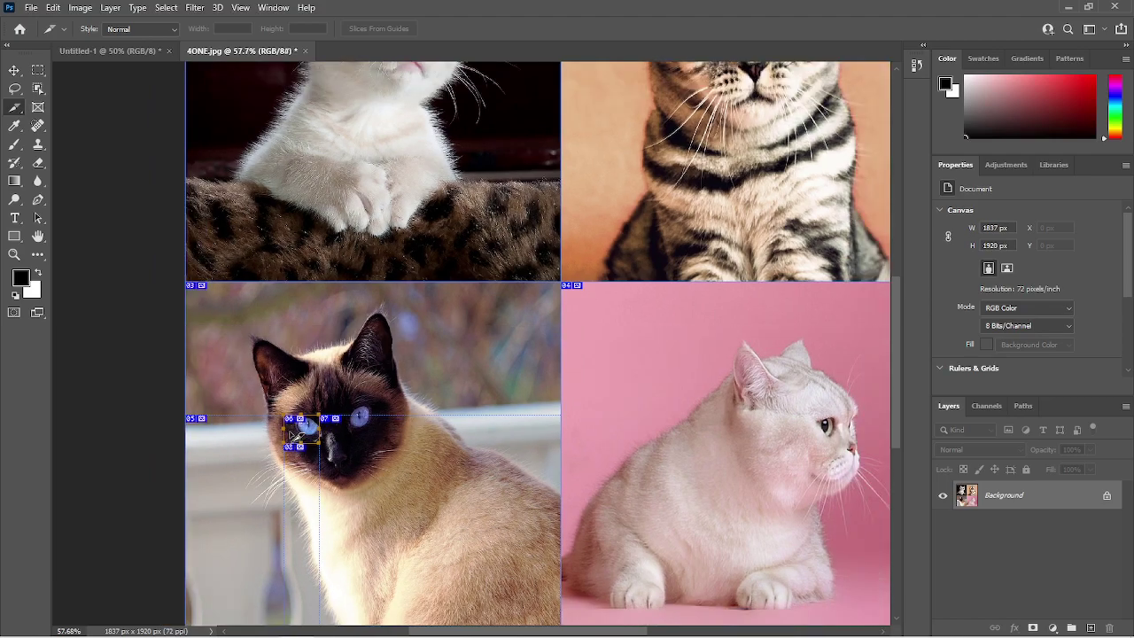
Open the slice options of the Siamese cat's eye slice and set its URL to youtube.com/graphixonline
right_click(16, 110)
click(62, 133)
right_click(6, 110)
click(55, 148)
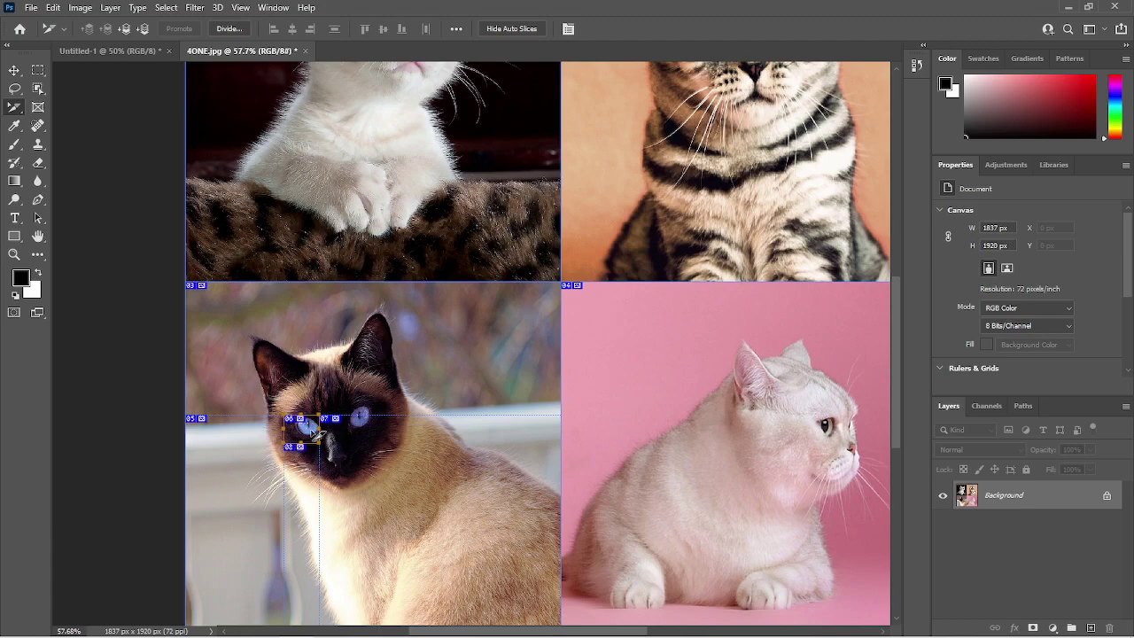
click(569, 29)
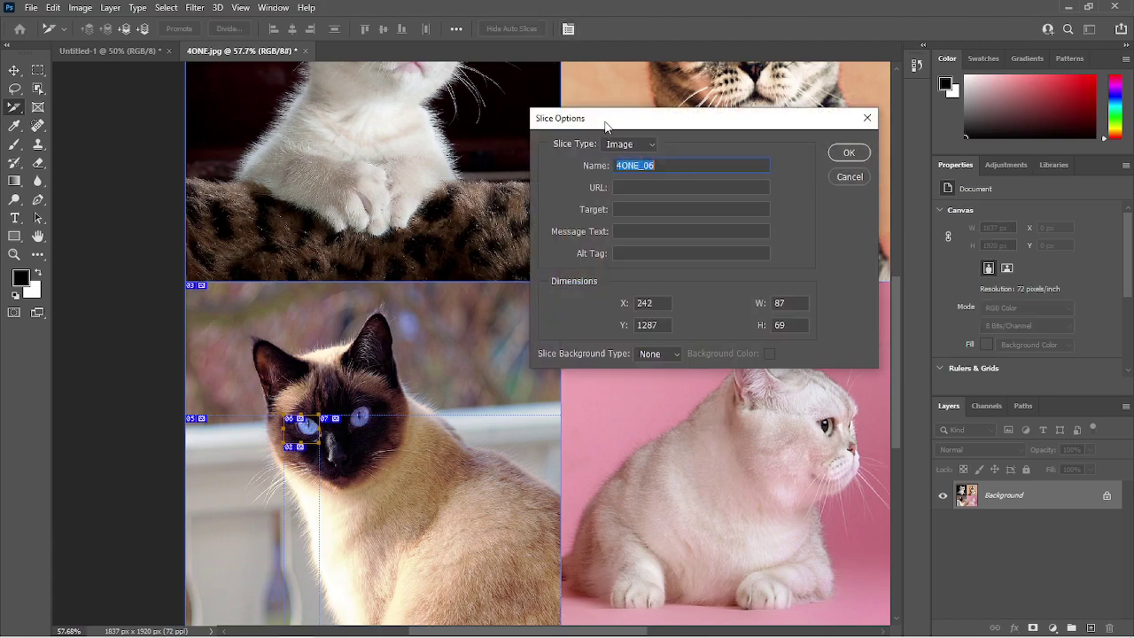
drag(597, 124, 602, 130)
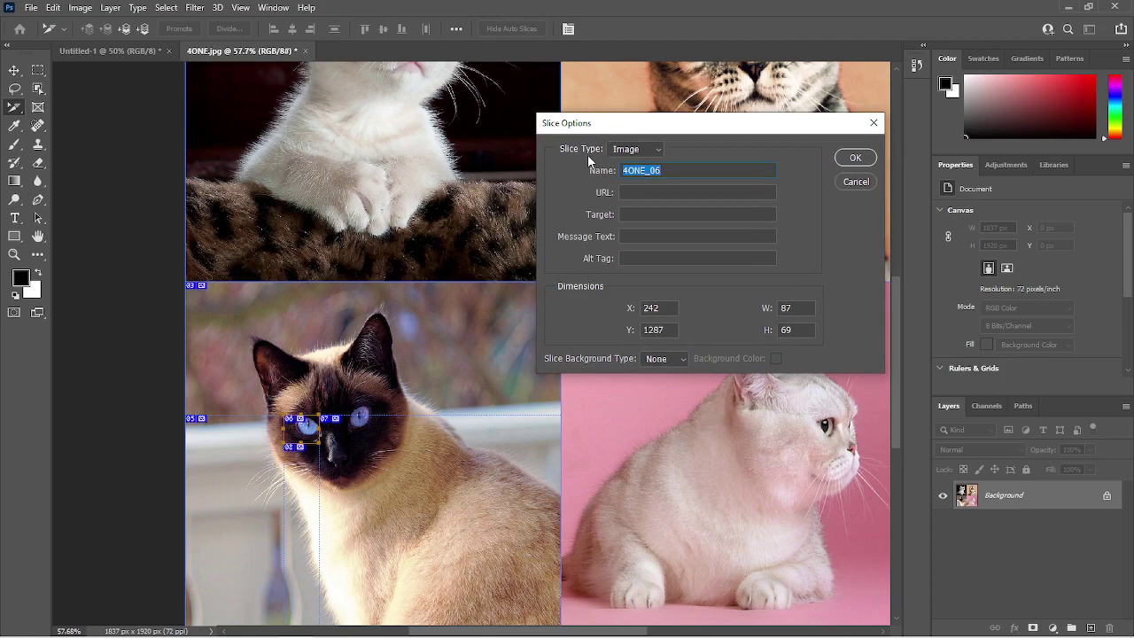
click(639, 150)
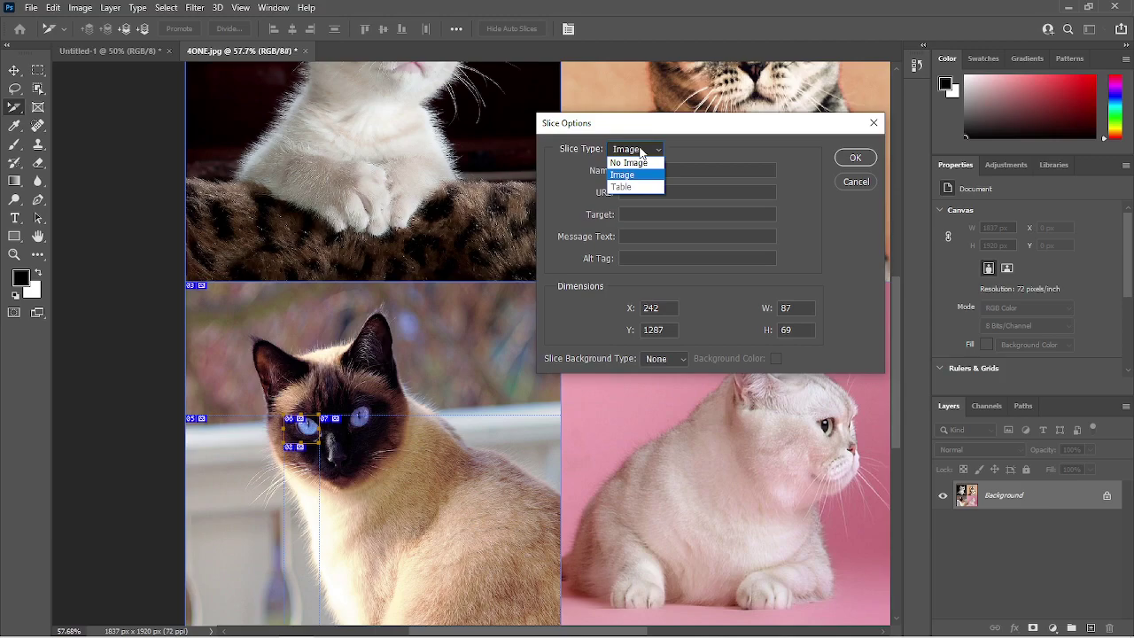
click(641, 152)
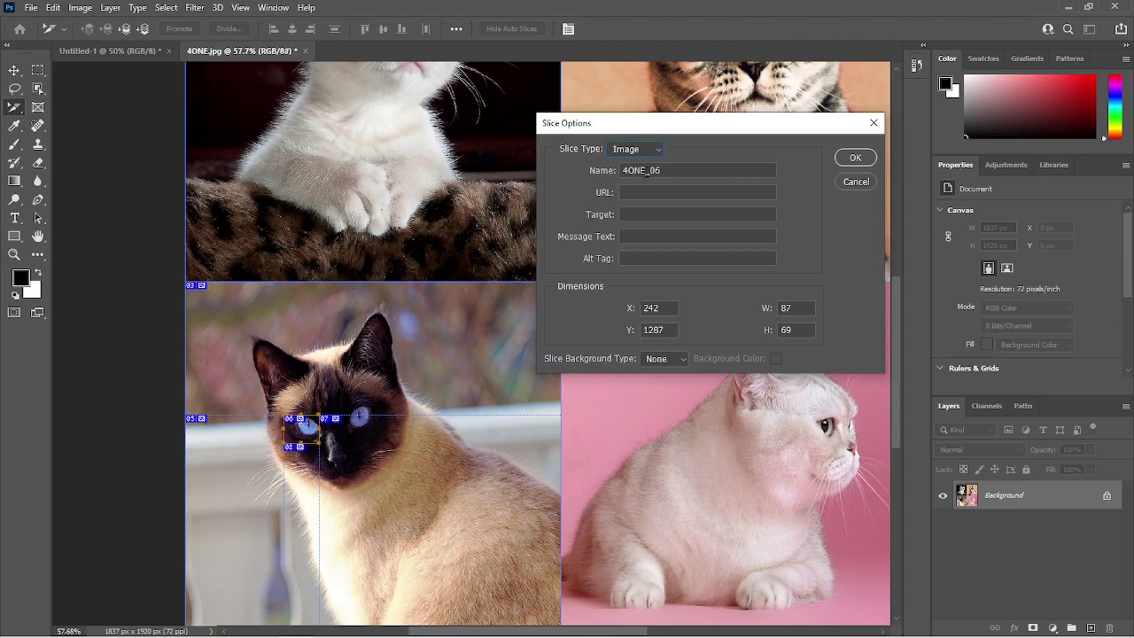
click(667, 191)
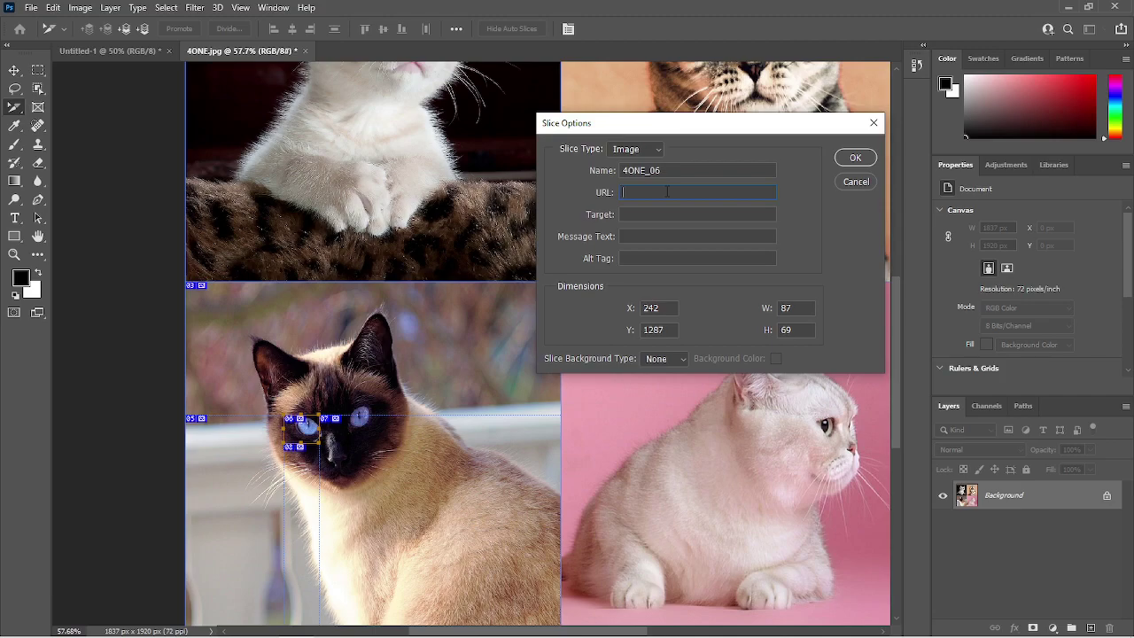
text(youtube.com/graphixonline)
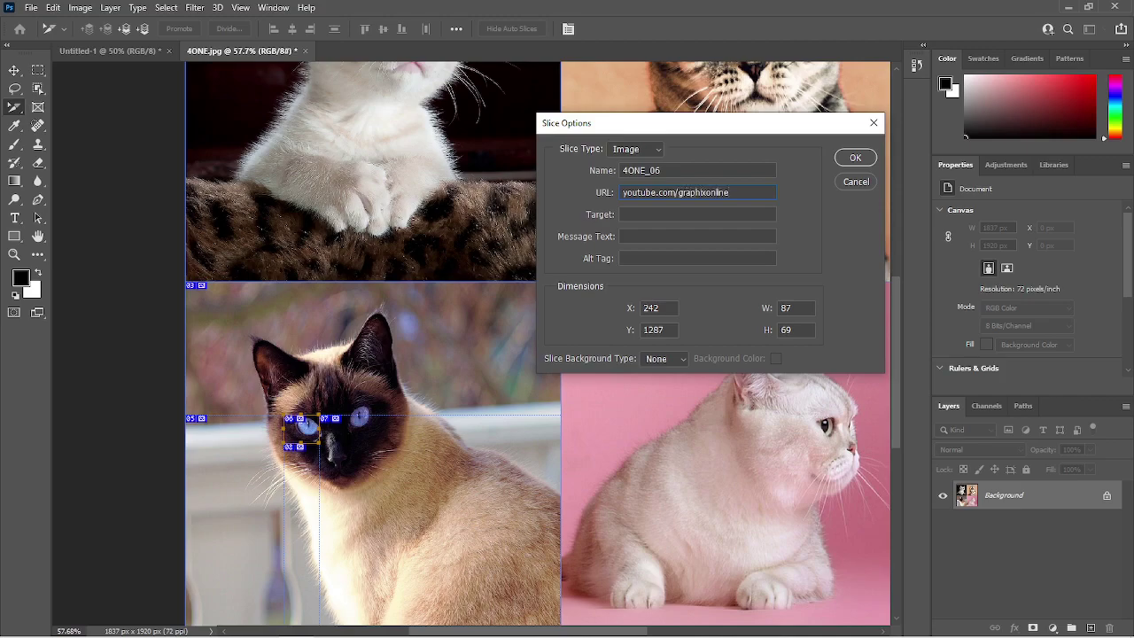
Set the eye slice's target to "Graphix Online" and its message text to "Welcome to", keep background type None, and apply the options
click(672, 213)
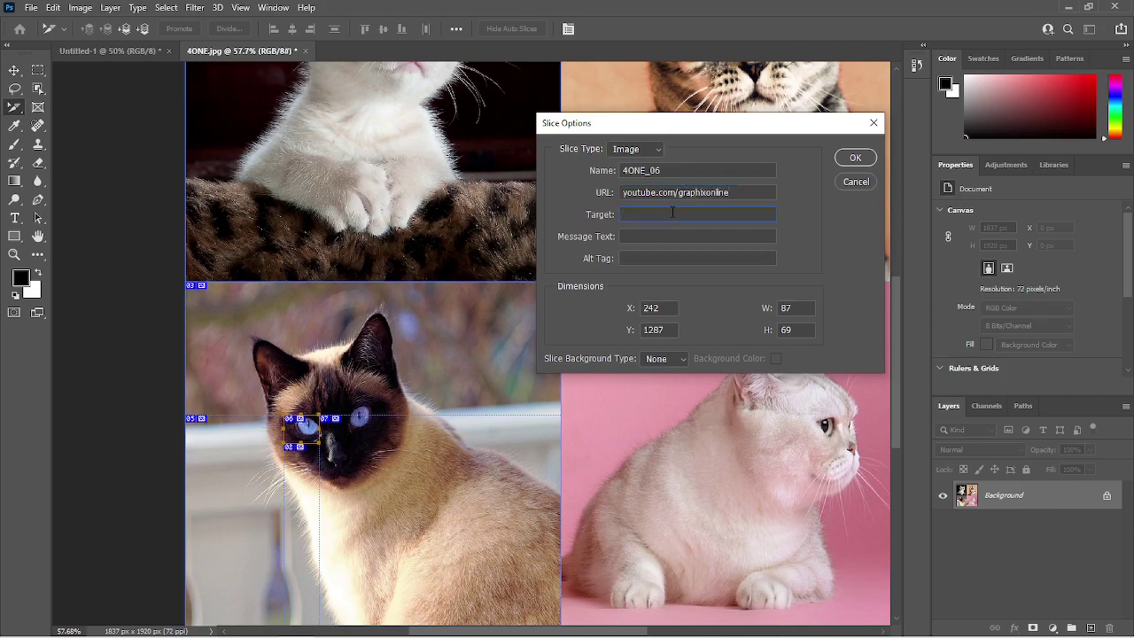
text(Graphix Onl)
text(ine)
text(Welco)
text(me)
text( to)
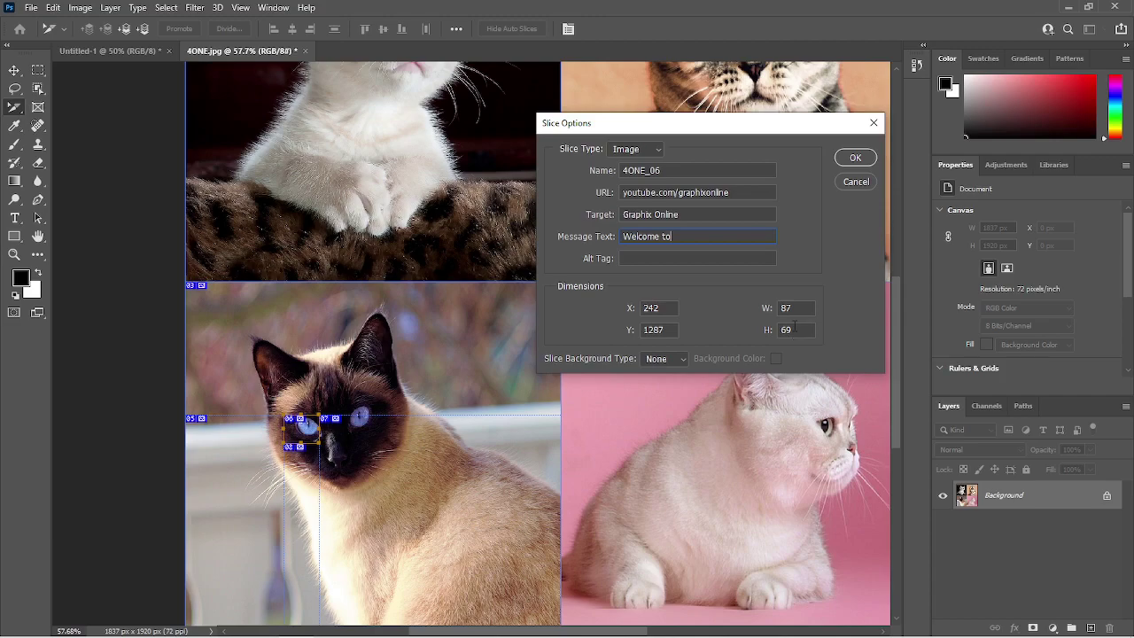
click(686, 359)
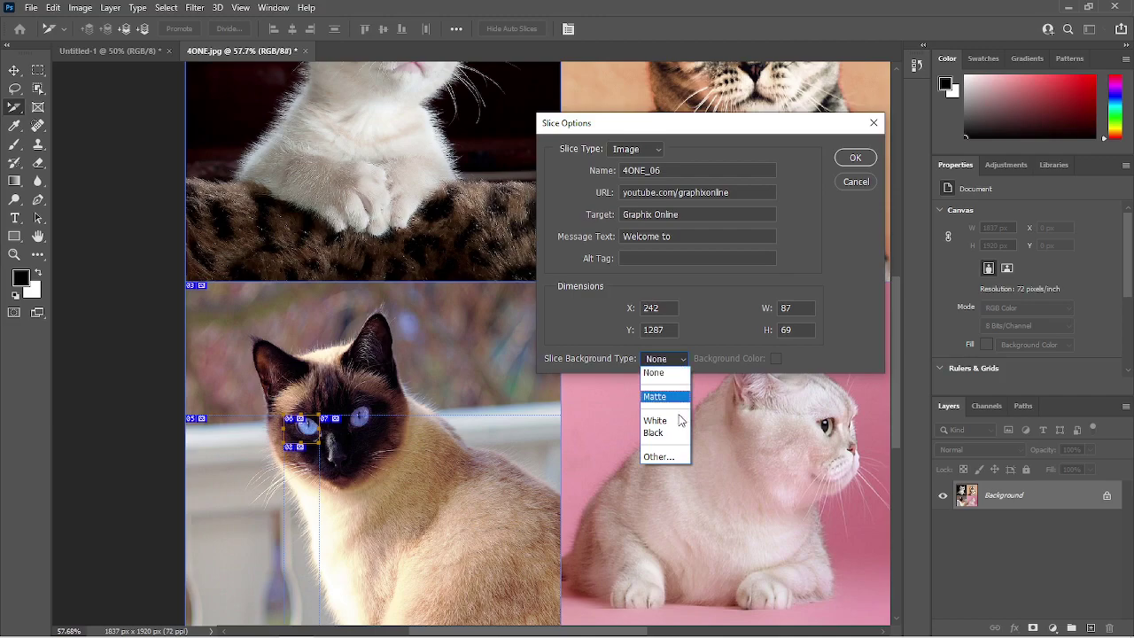
click(688, 360)
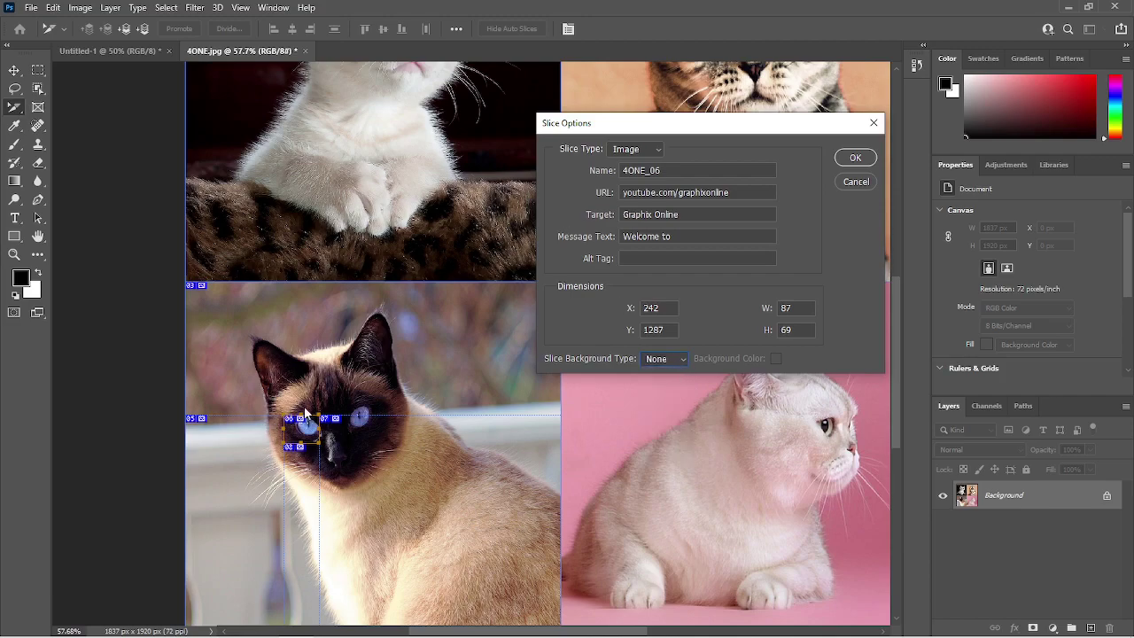
click(856, 158)
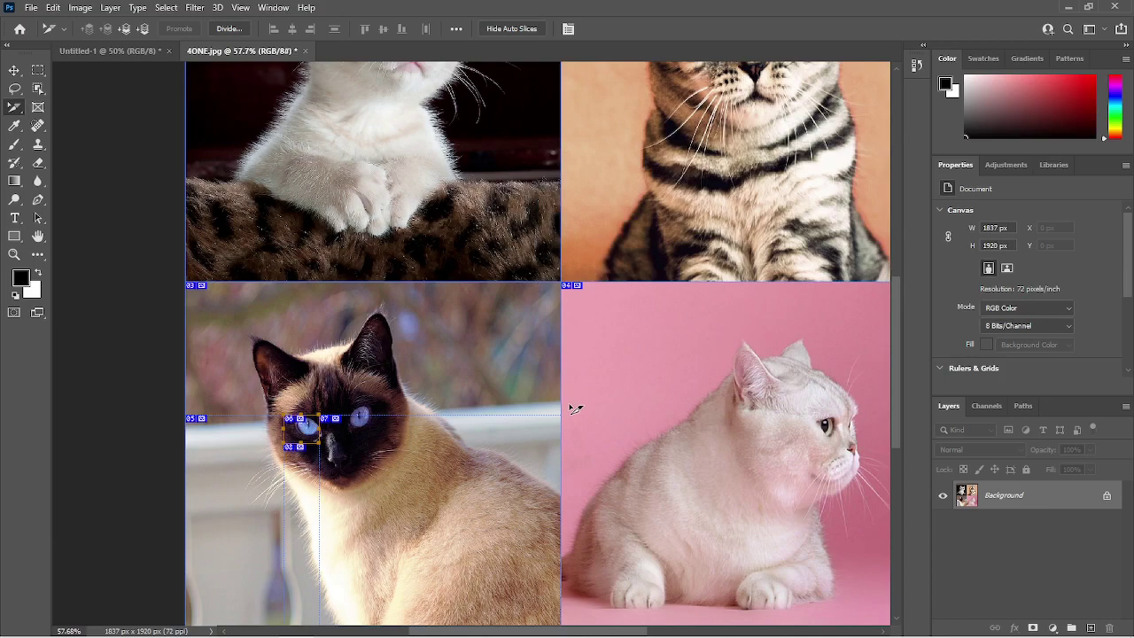
Export the sliced collage with Save for Web as 4ONE.html on the Desktop, in HTML and Images format with all user slices
click(30, 7)
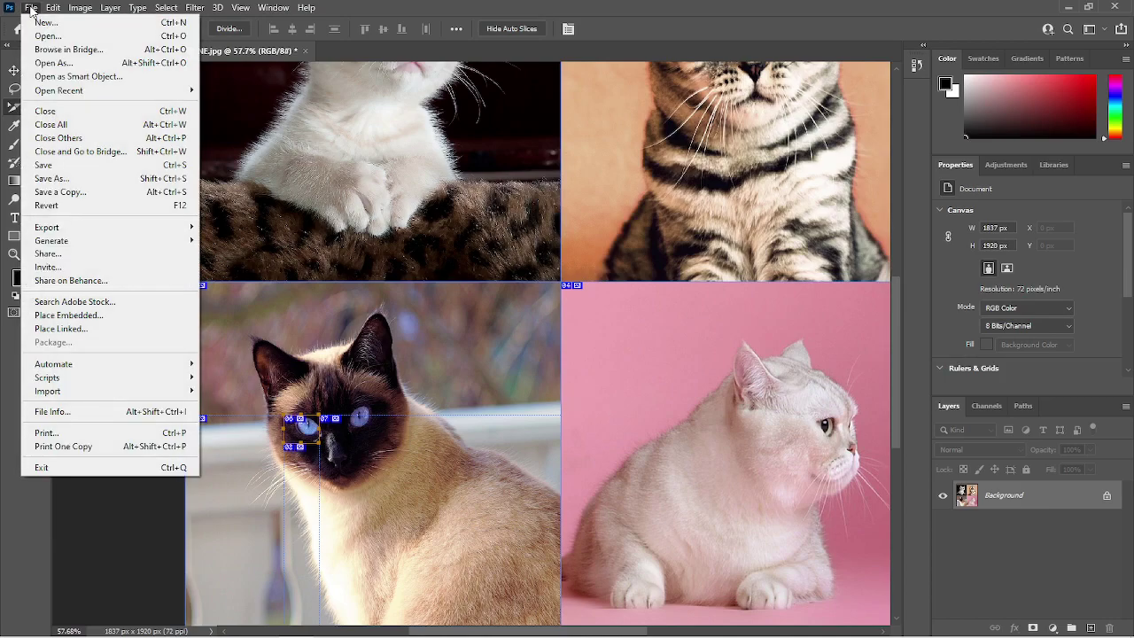
mouse_move(95, 227)
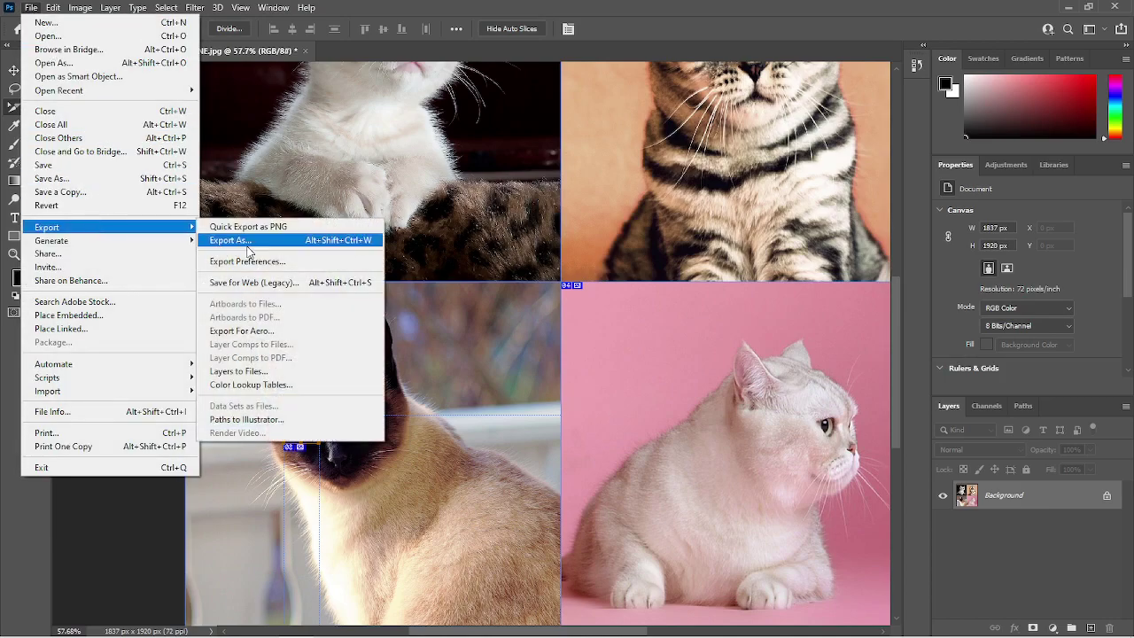
click(264, 281)
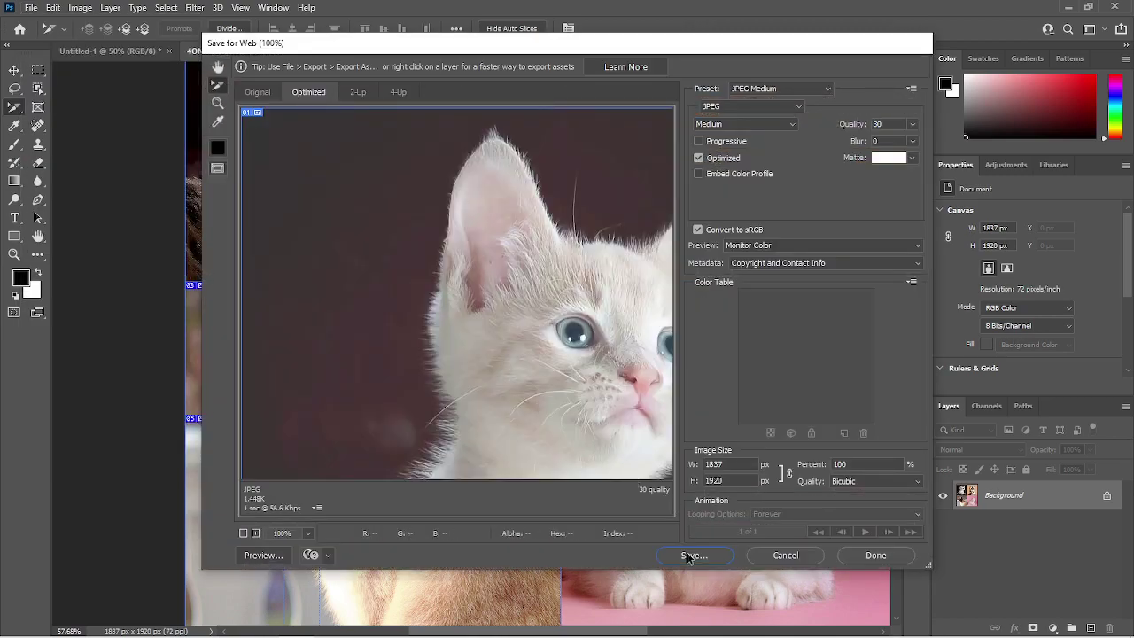
click(690, 556)
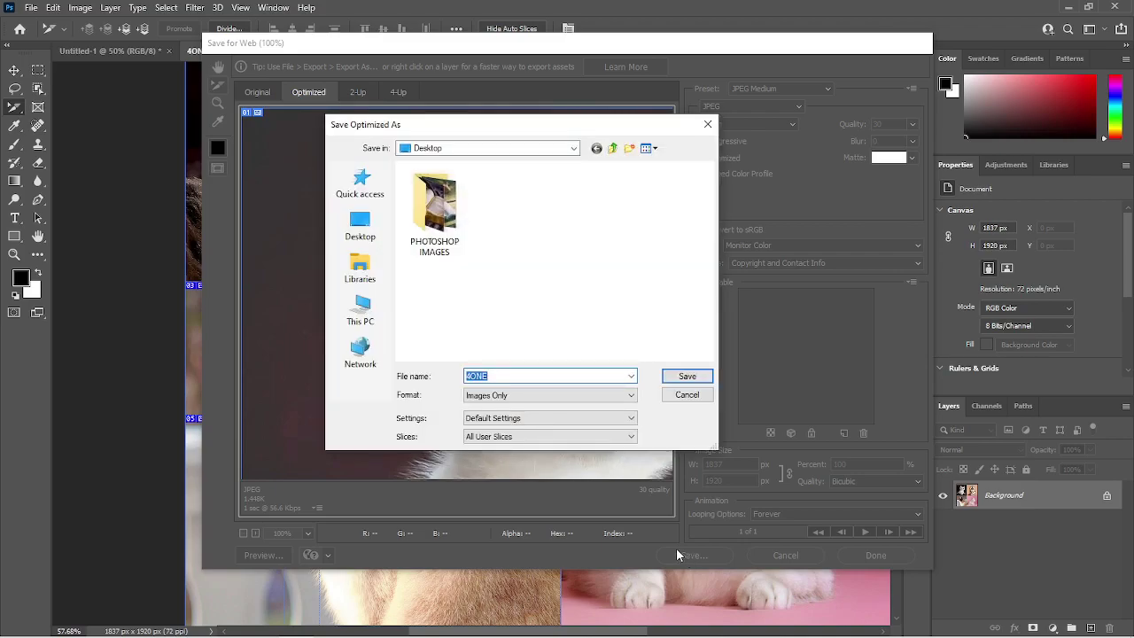
click(482, 404)
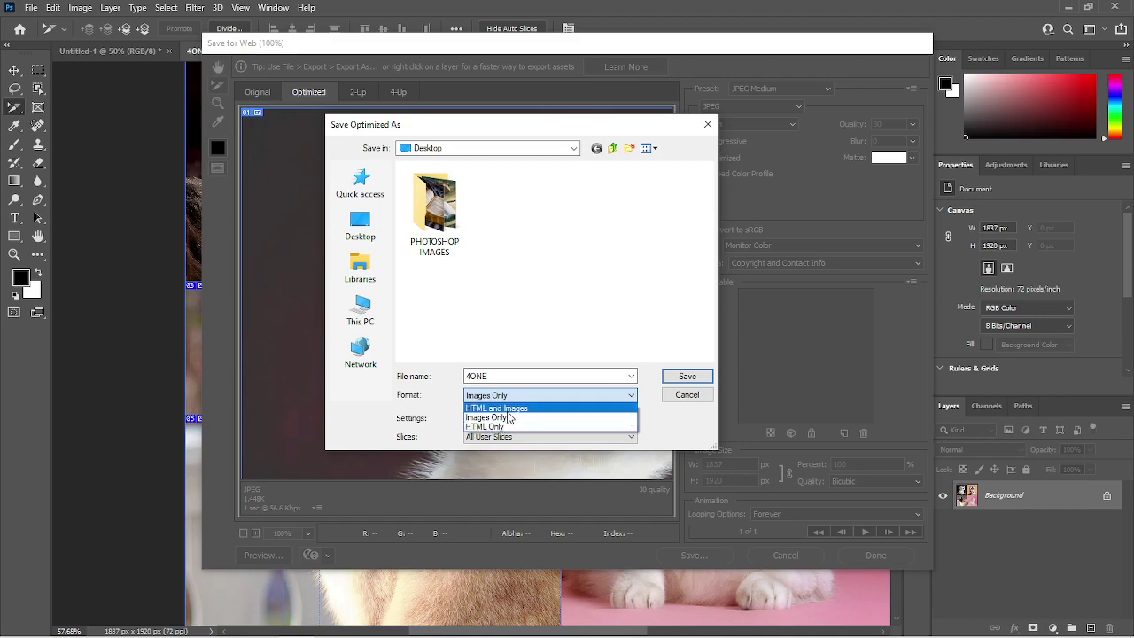
click(508, 411)
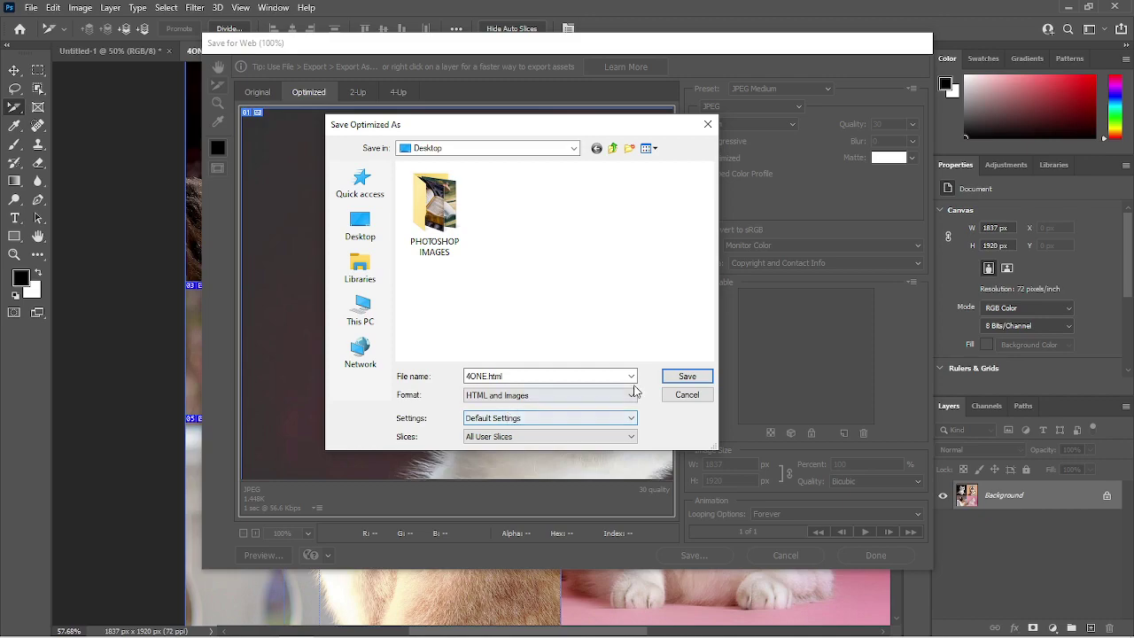
click(689, 375)
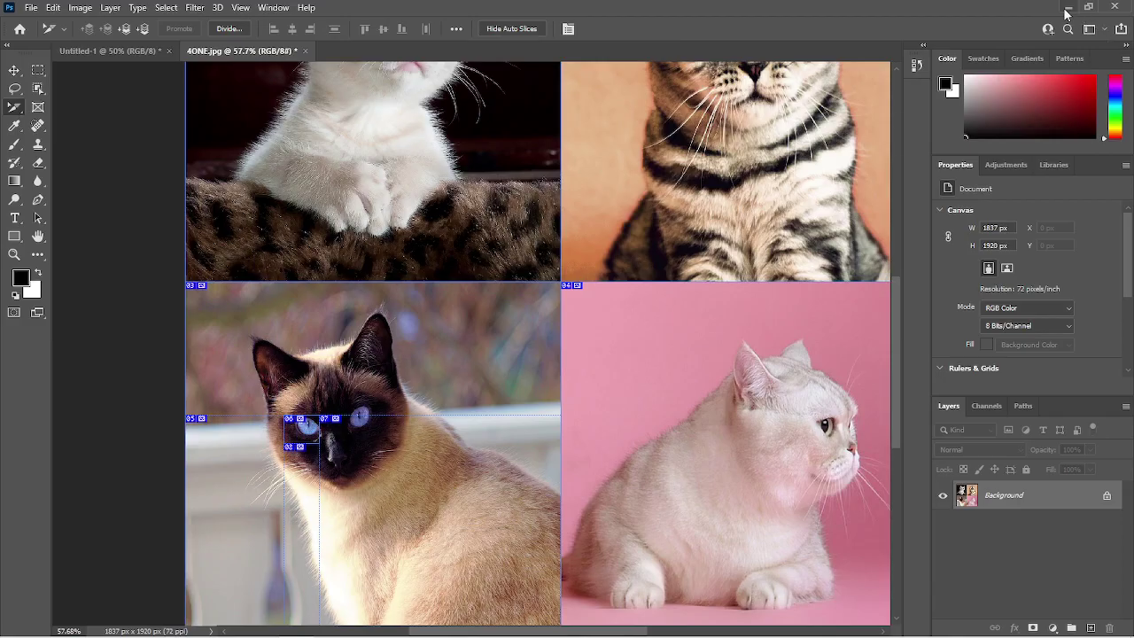
Switch to the desktop and rearrange the images folder and the 4ONE web page below the audio program's shortcut
click(1063, 8)
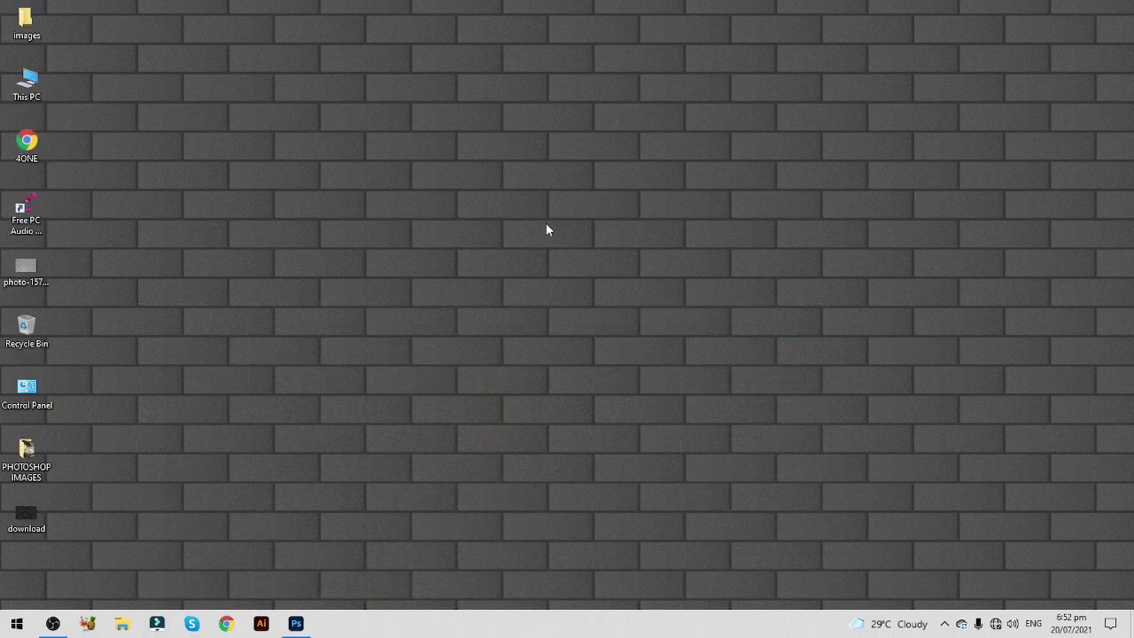
drag(39, 32, 7, 184)
drag(48, 89, 355, 250)
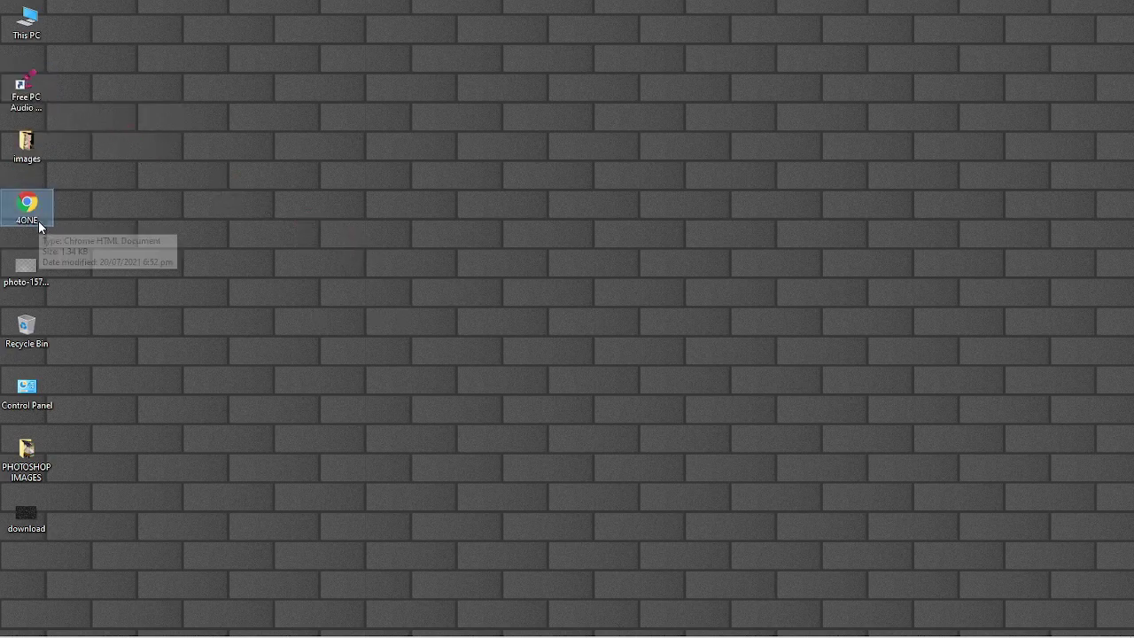
Open the images folder, examine the exported slices including the eye slice 4ONE_06, and close the folder
click(33, 144)
double_click(33, 143)
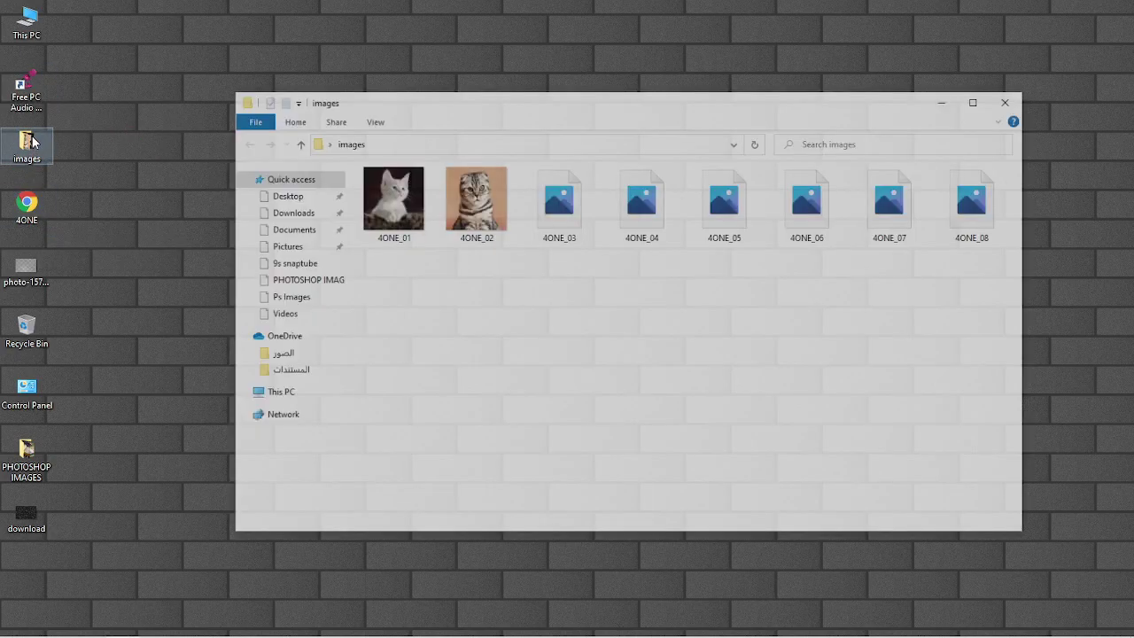
click(397, 230)
click(479, 222)
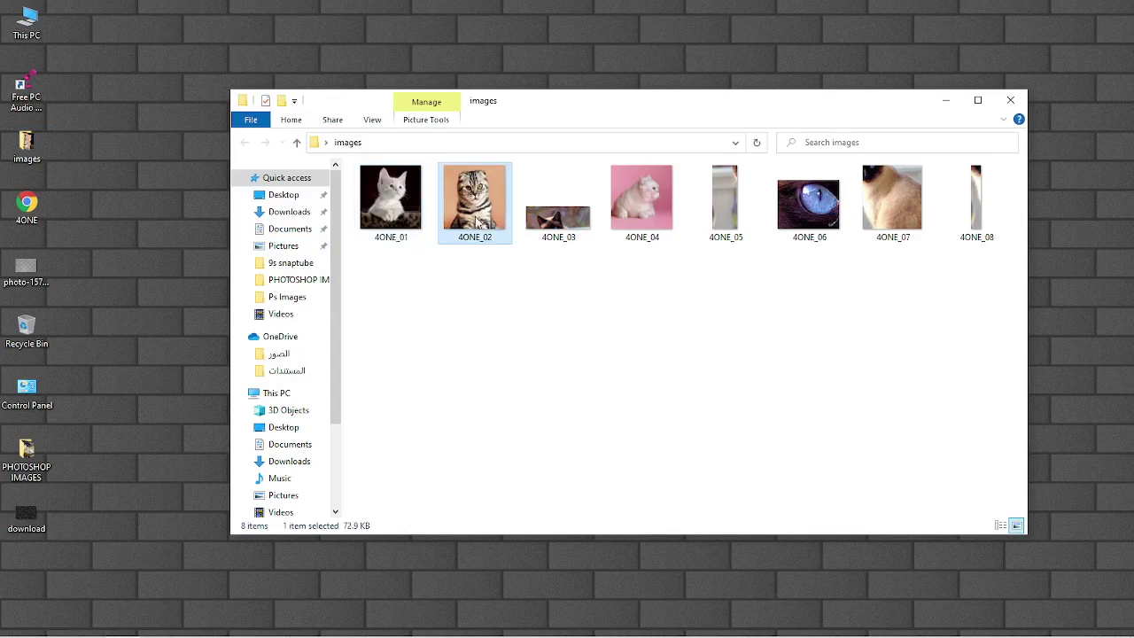
click(806, 222)
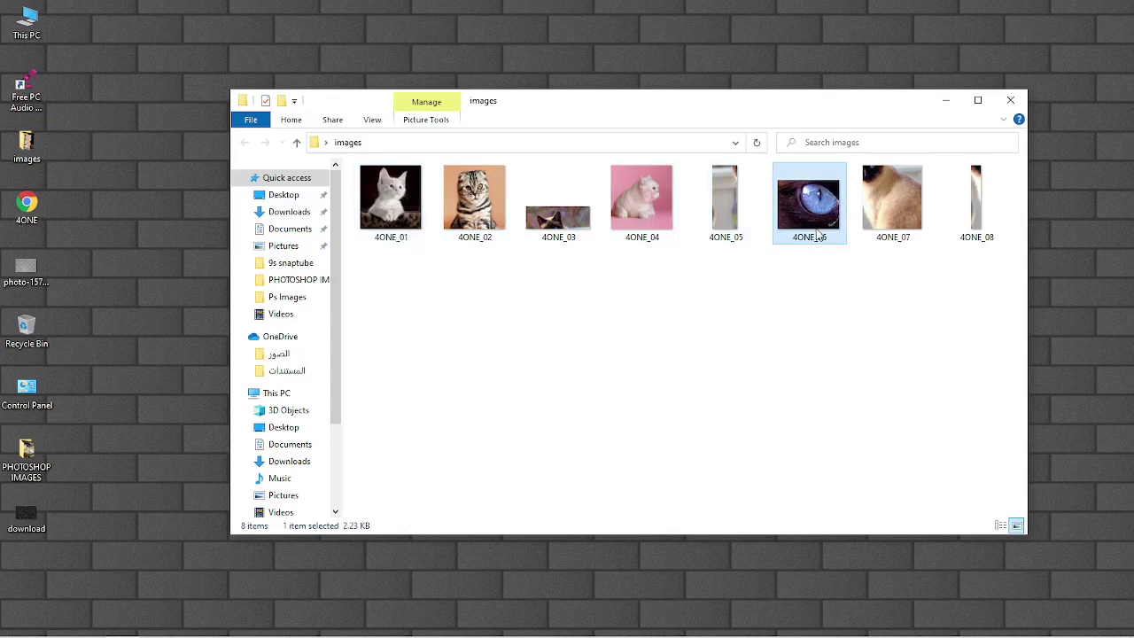
click(1010, 100)
Open the 4ONE web page in Chrome, test the link on the Siamese cat's eye twice, and close the browser
double_click(46, 203)
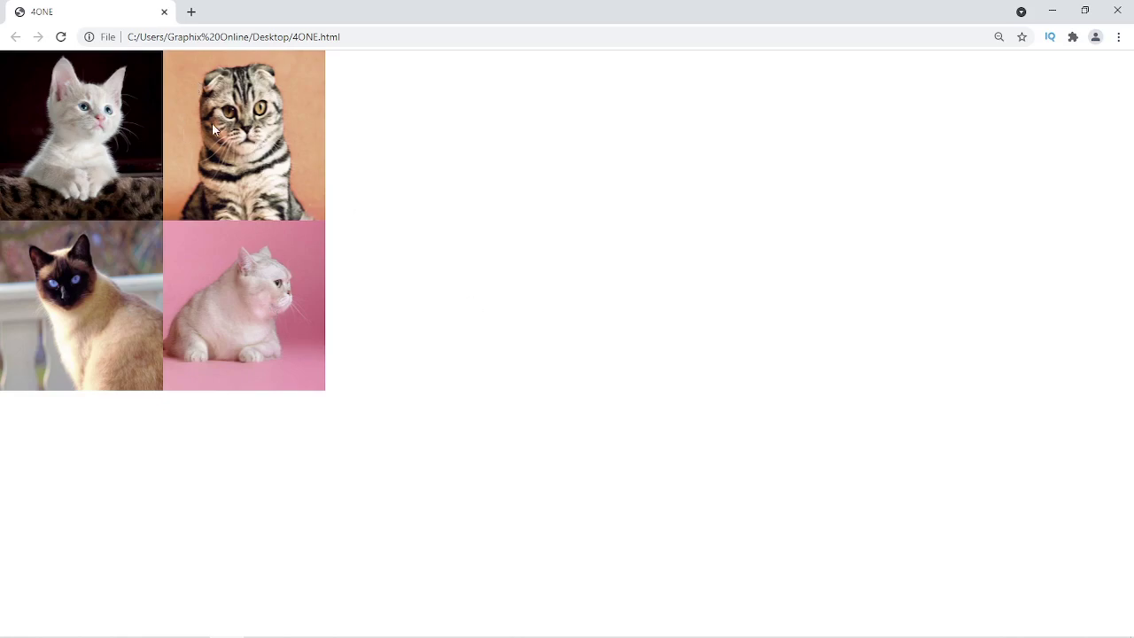
click(55, 291)
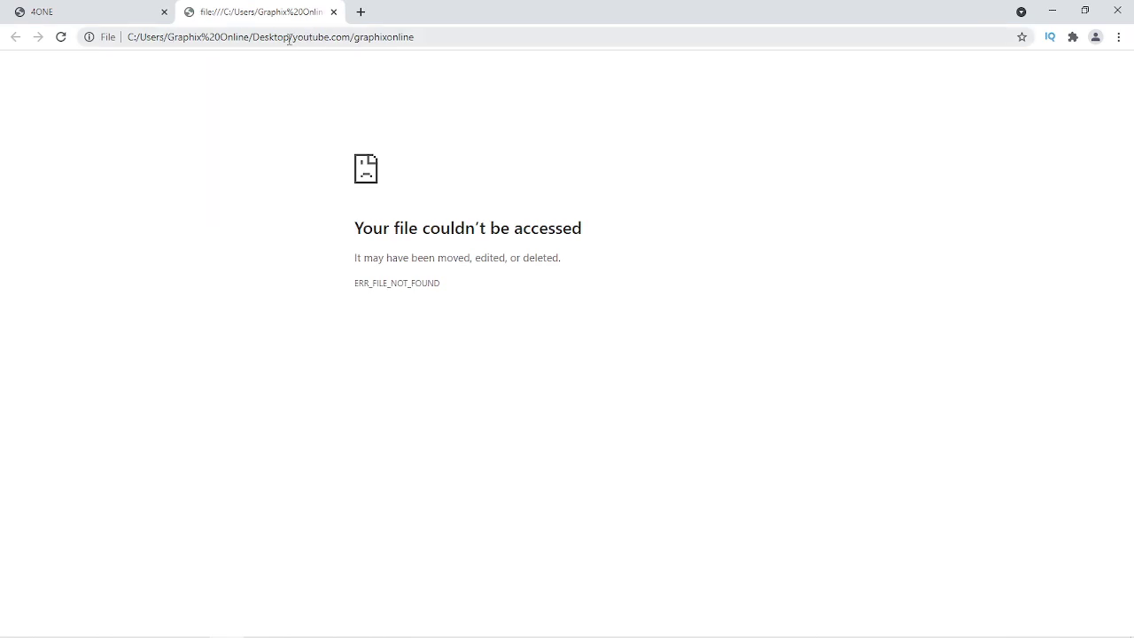
click(333, 11)
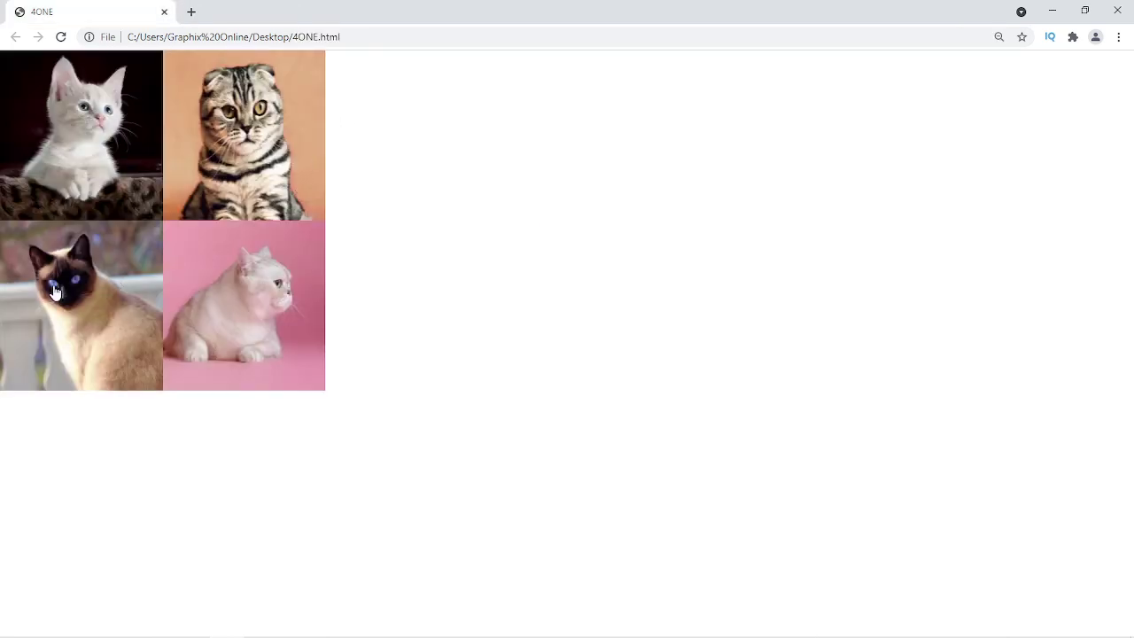
click(125, 282)
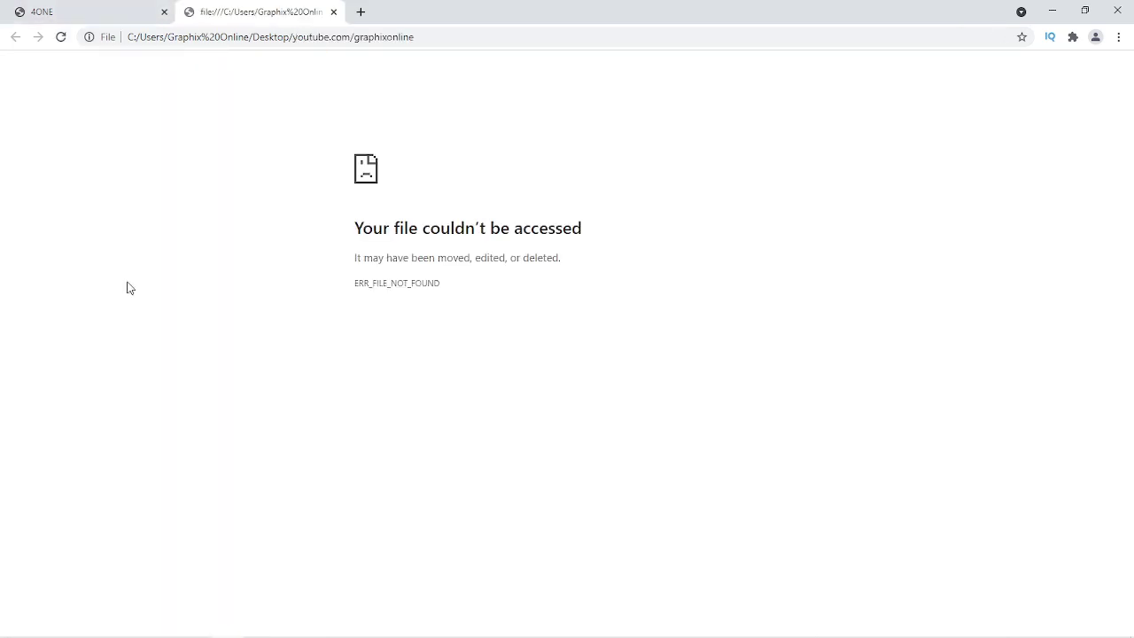
click(334, 12)
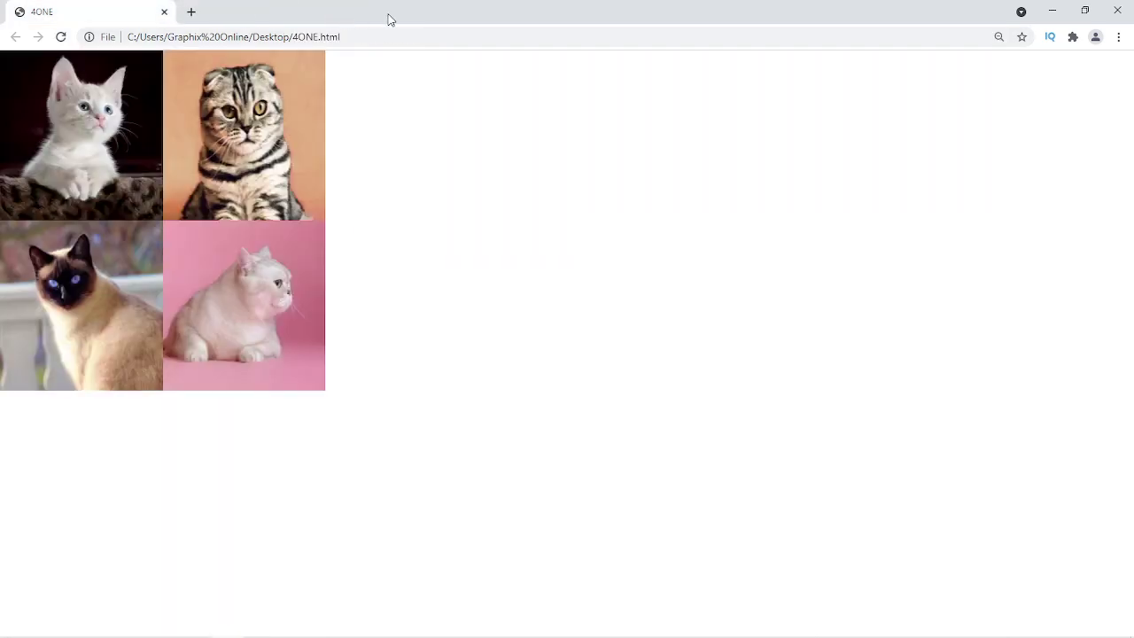
click(1118, 10)
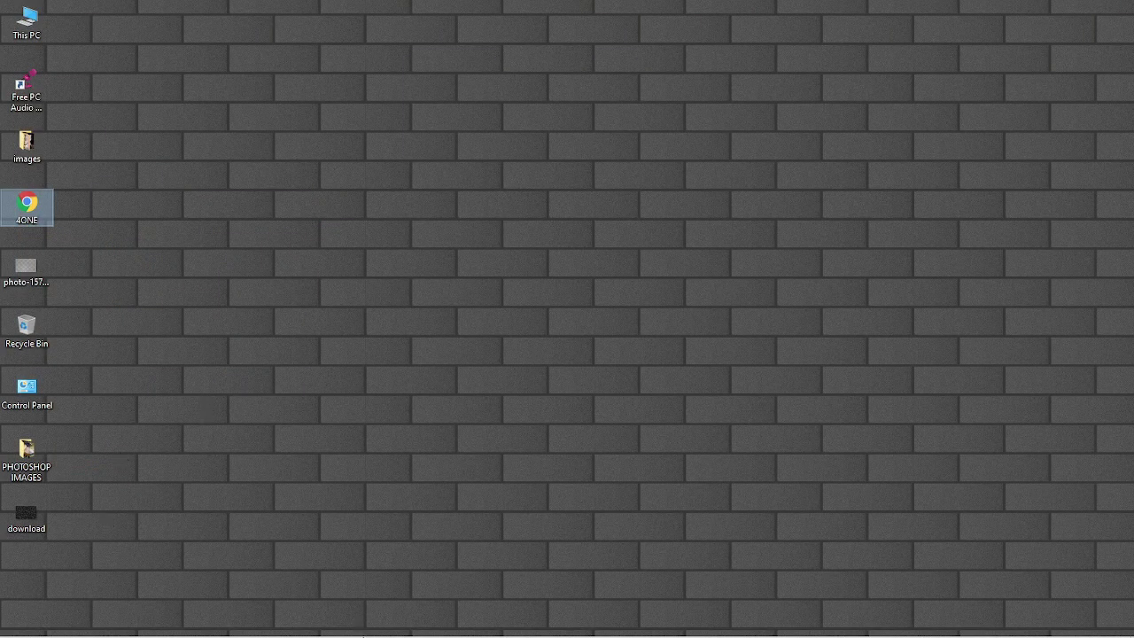
Return to Photoshop and the sliced cat collage
mouse_move(367, 626)
click(298, 623)
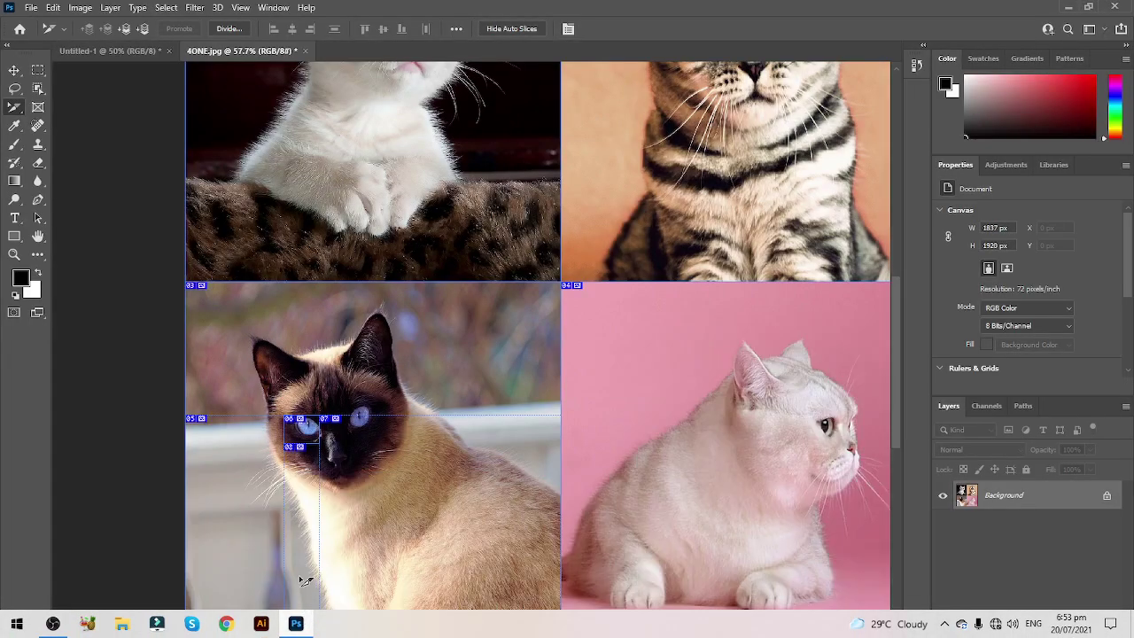
drag(397, 166, 404, 233)
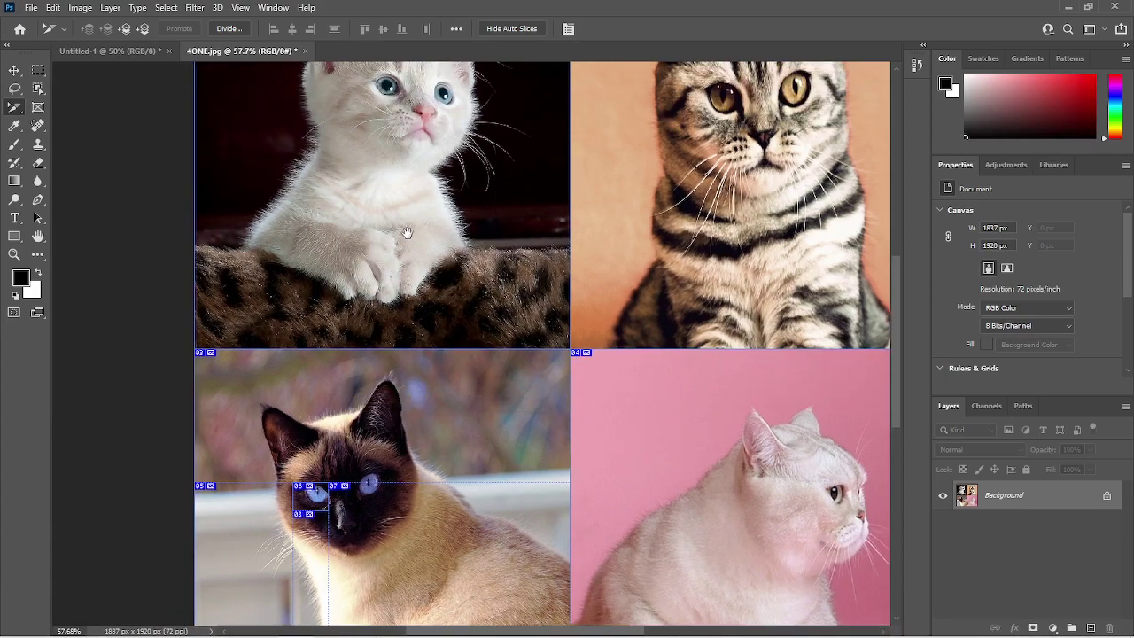
scroll(412, 237, down, 3)
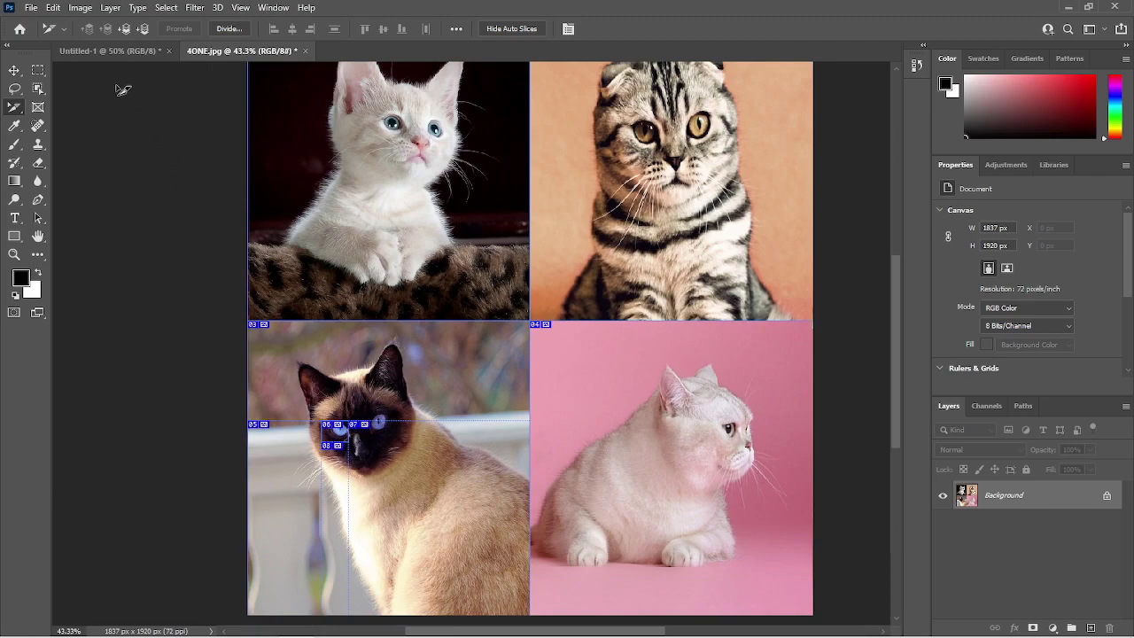
click(30, 8)
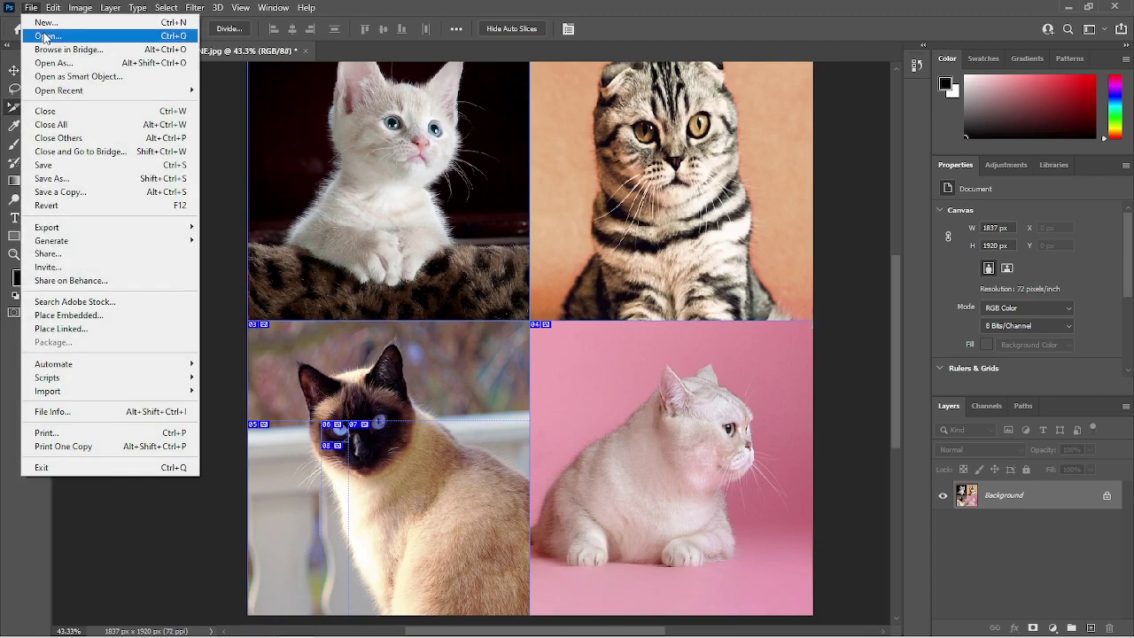
click(39, 30)
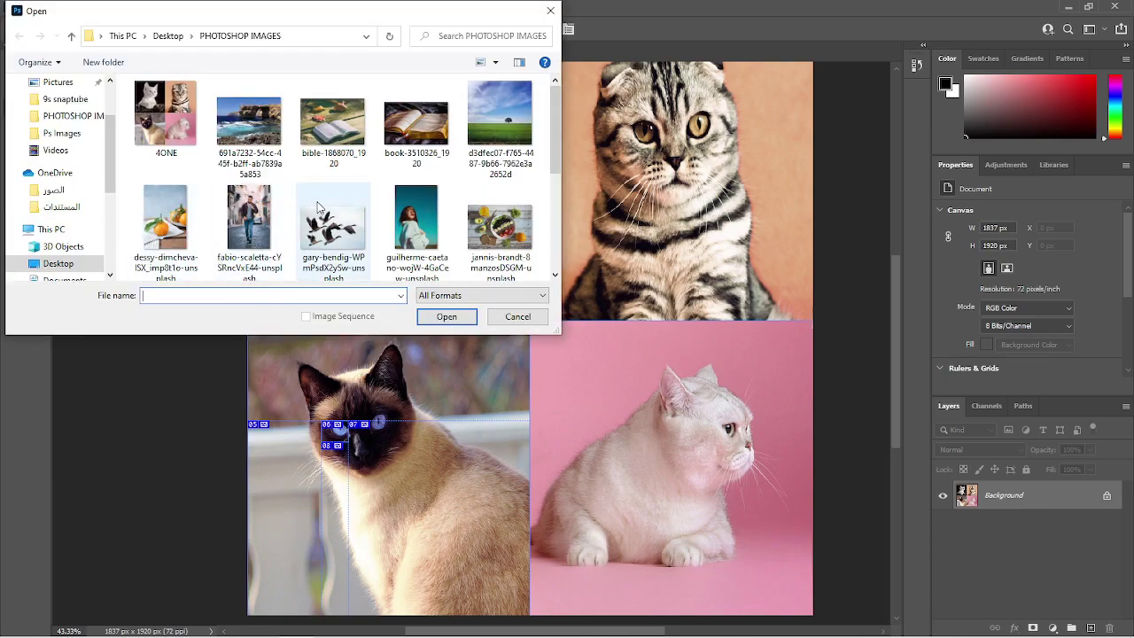
click(550, 11)
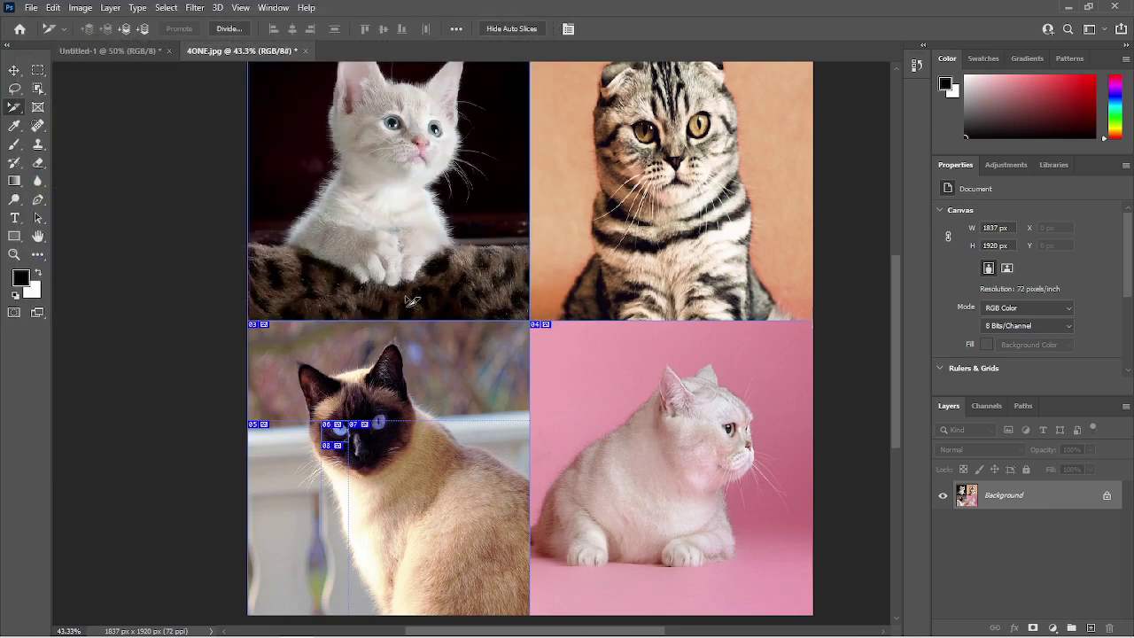
Delete the slices on the Siamese cat, the pink-background cat and the white kitten to clear the collage's slicing
click(341, 443)
key(Delete)
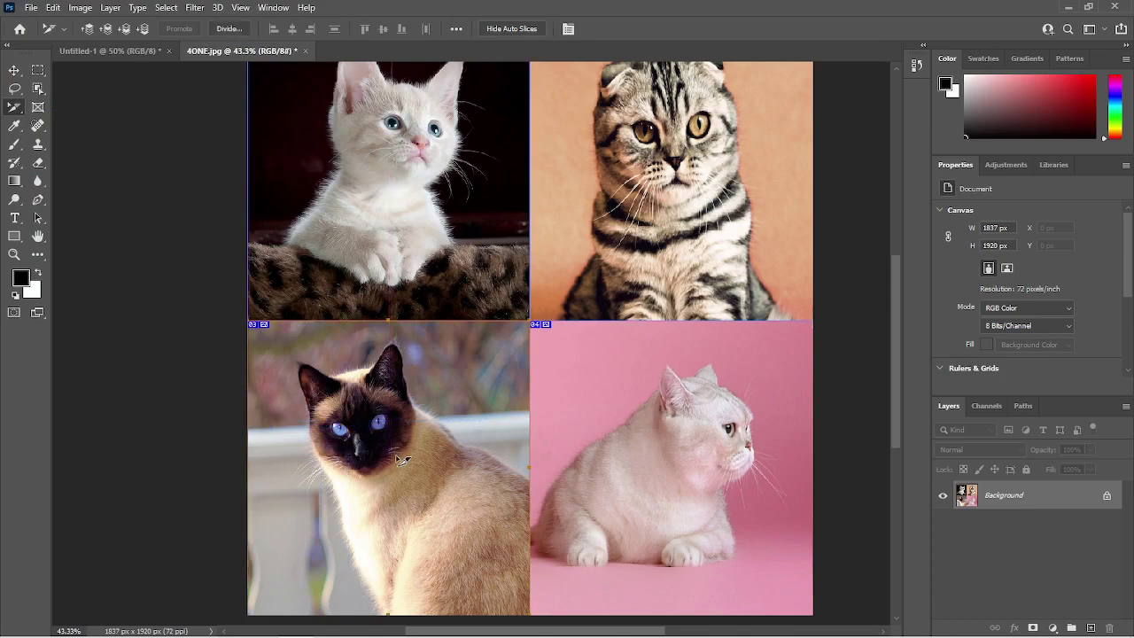
click(597, 428)
key(Delete)
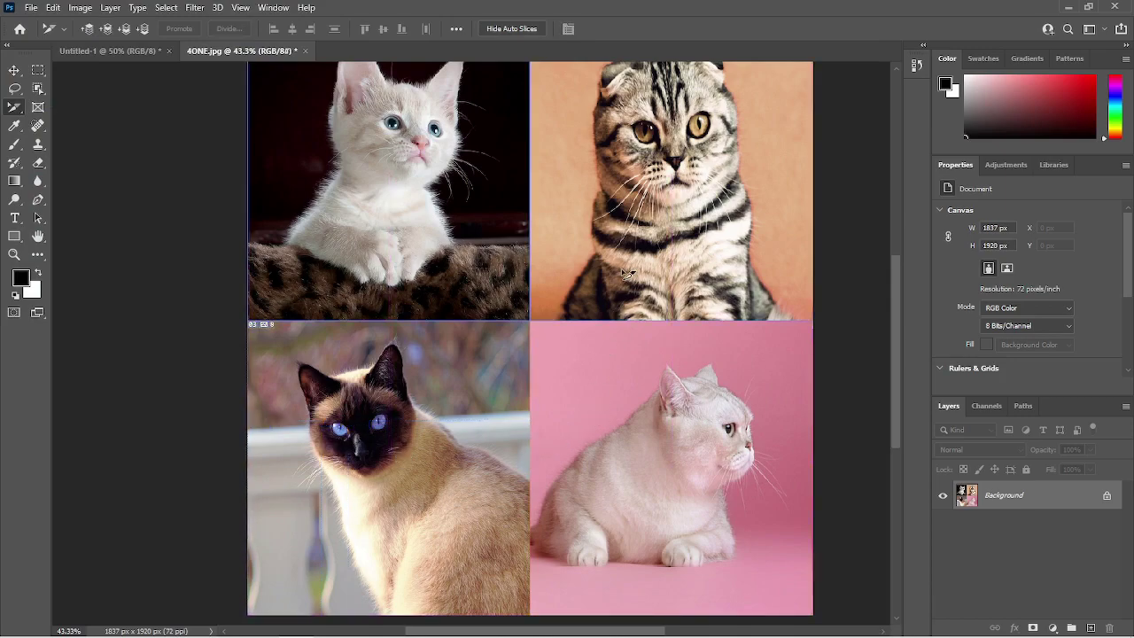
click(472, 250)
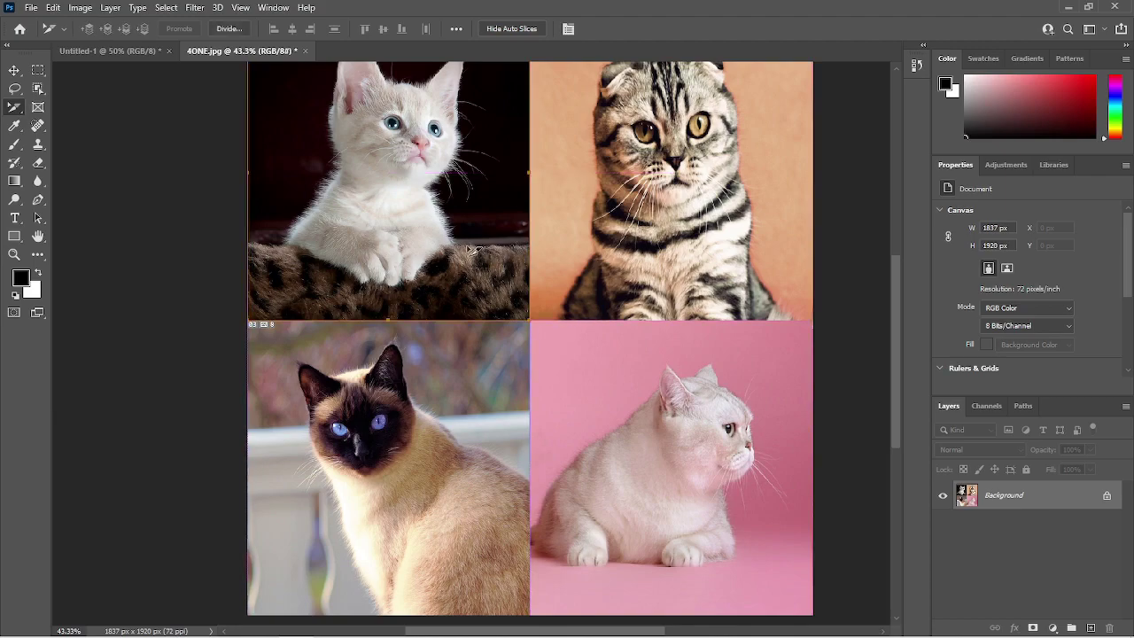
key(Delete)
scroll(472, 251, down, 2)
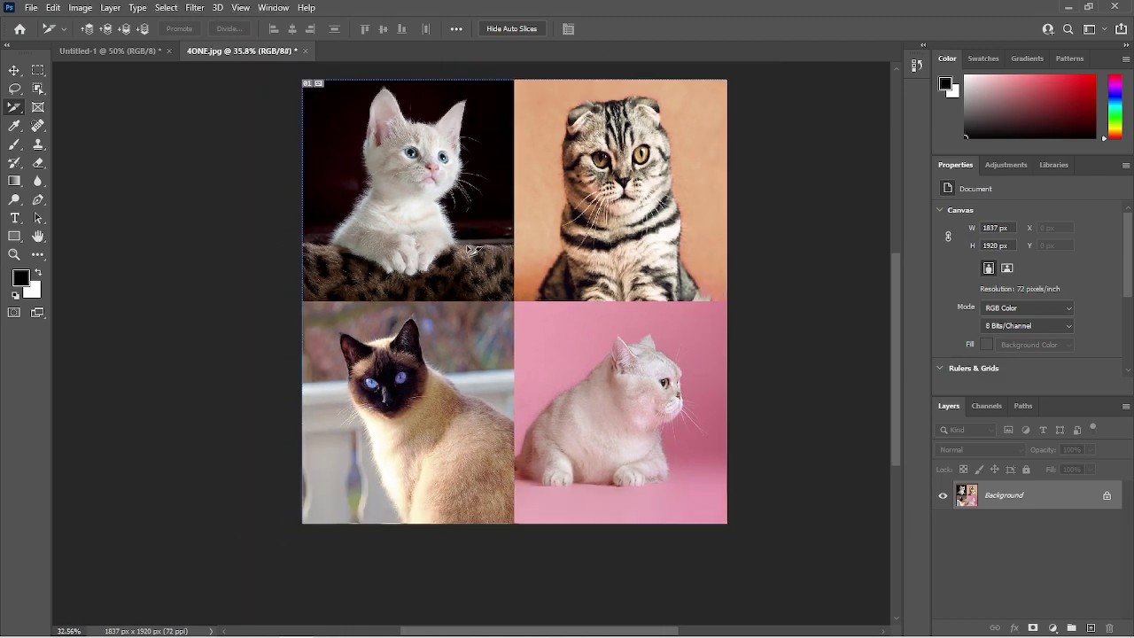
drag(443, 194, 423, 254)
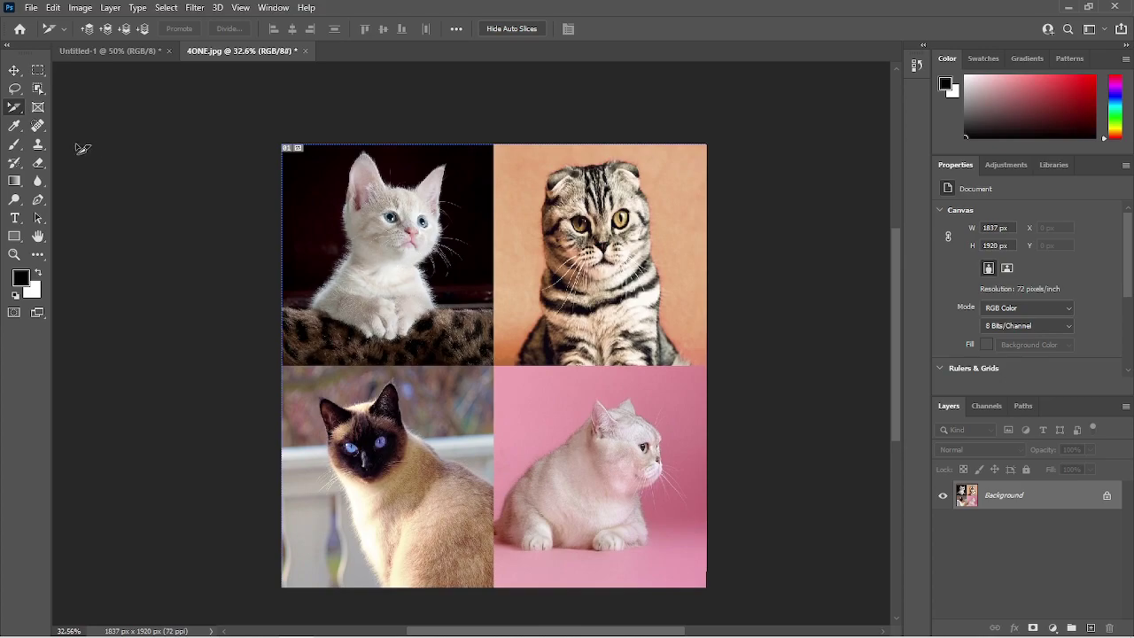
Try two freehand slices in Normal style around the white kitten and the striped cat with the Slice tool, and undo both
right_click(18, 110)
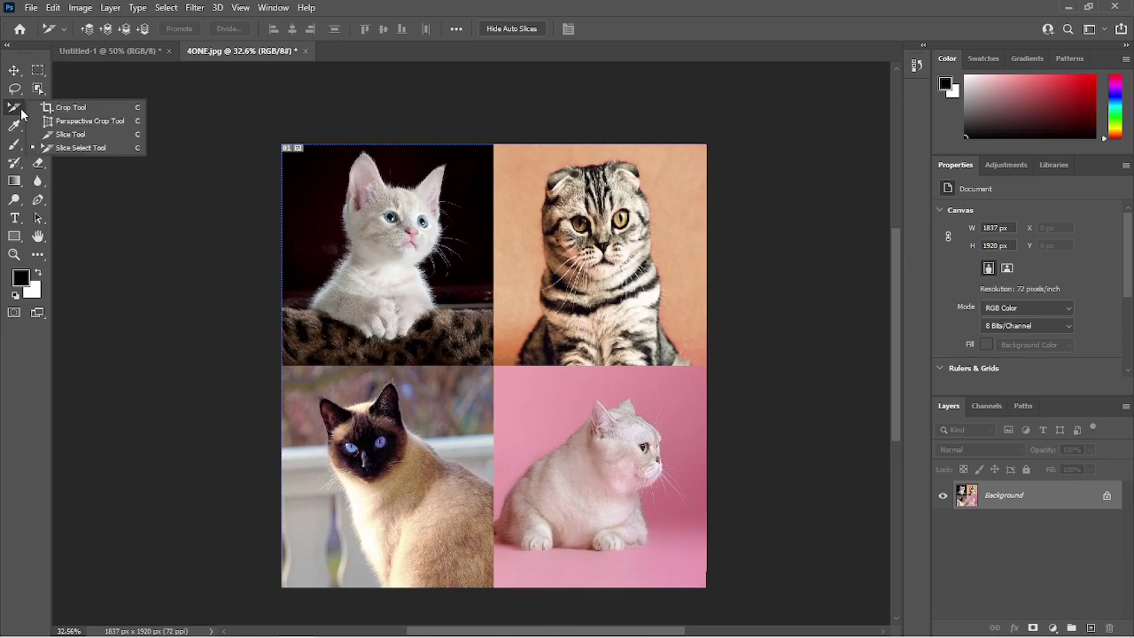
click(64, 134)
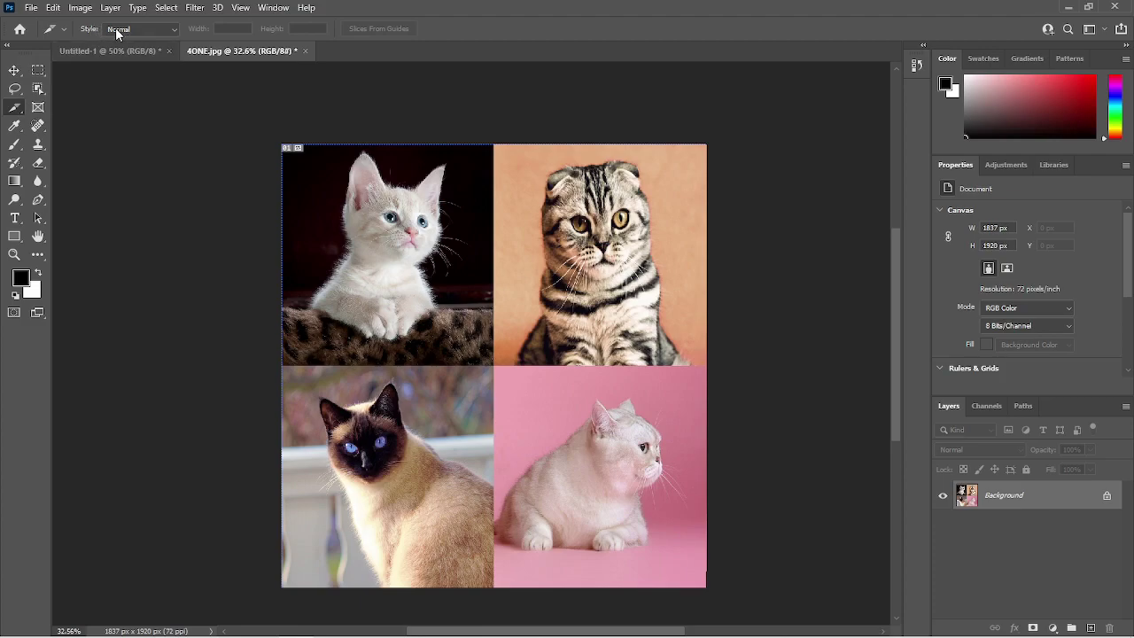
drag(320, 195, 445, 334)
drag(533, 176, 658, 355)
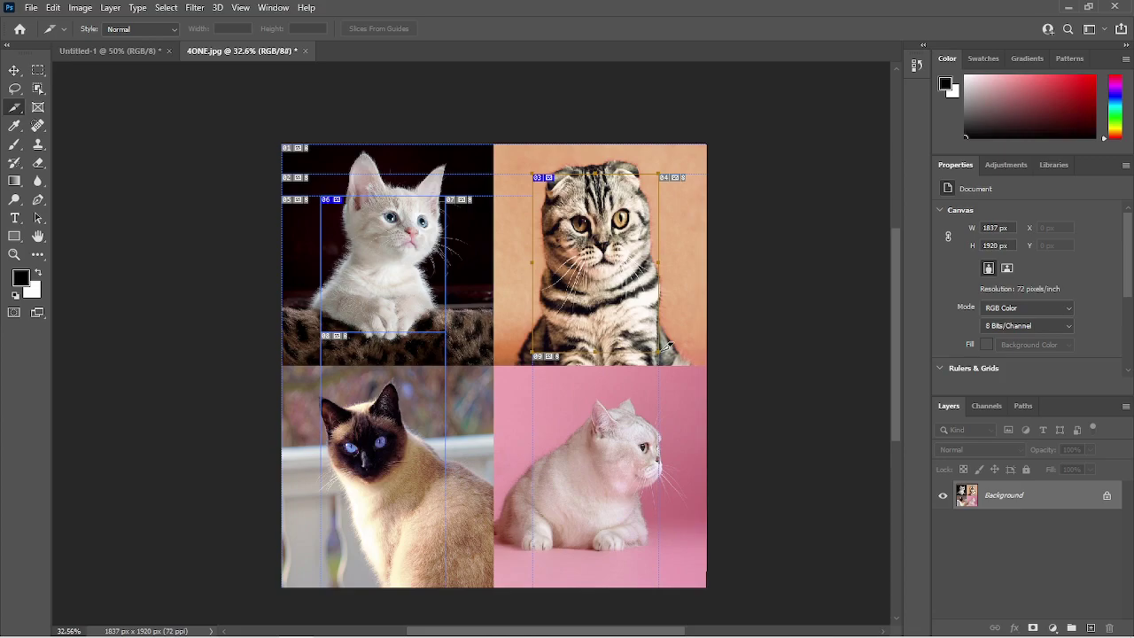
key(ctrl+z)
key(ctrl+z)
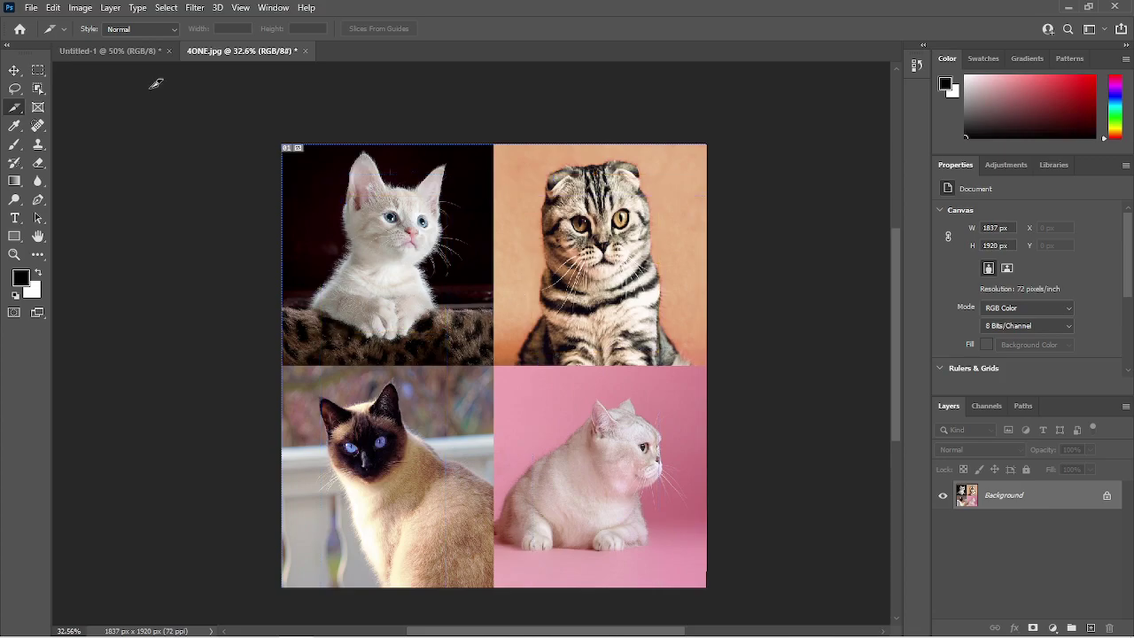
Draw a square slice over the white kitten's picture from its upper-left corner, using a Fixed Aspect Ratio of 1 to 1
click(171, 29)
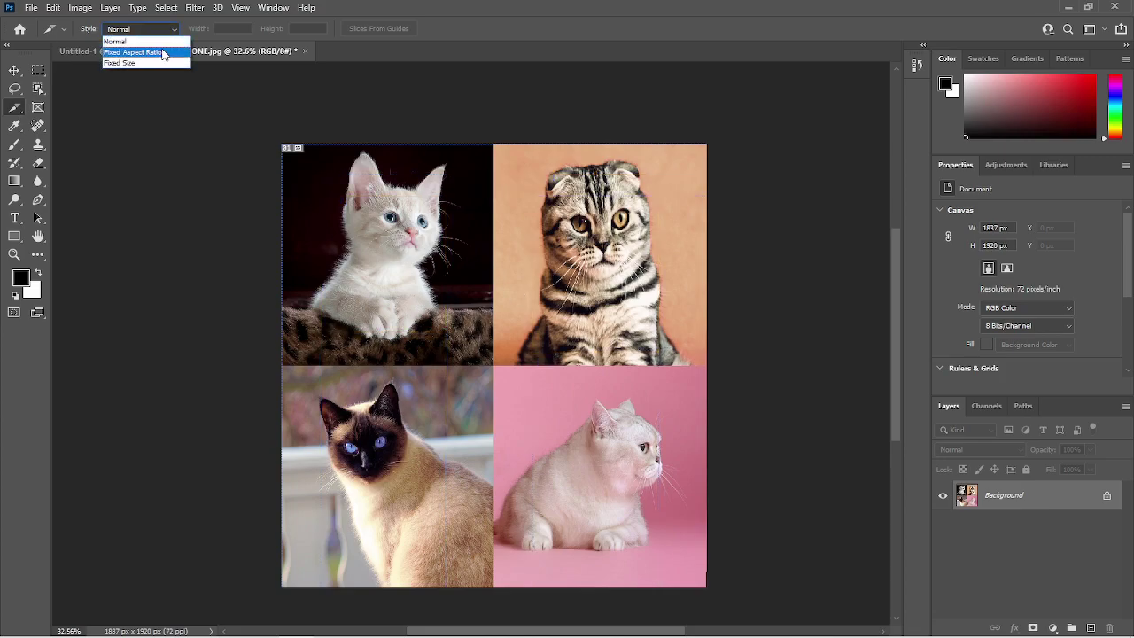
click(163, 53)
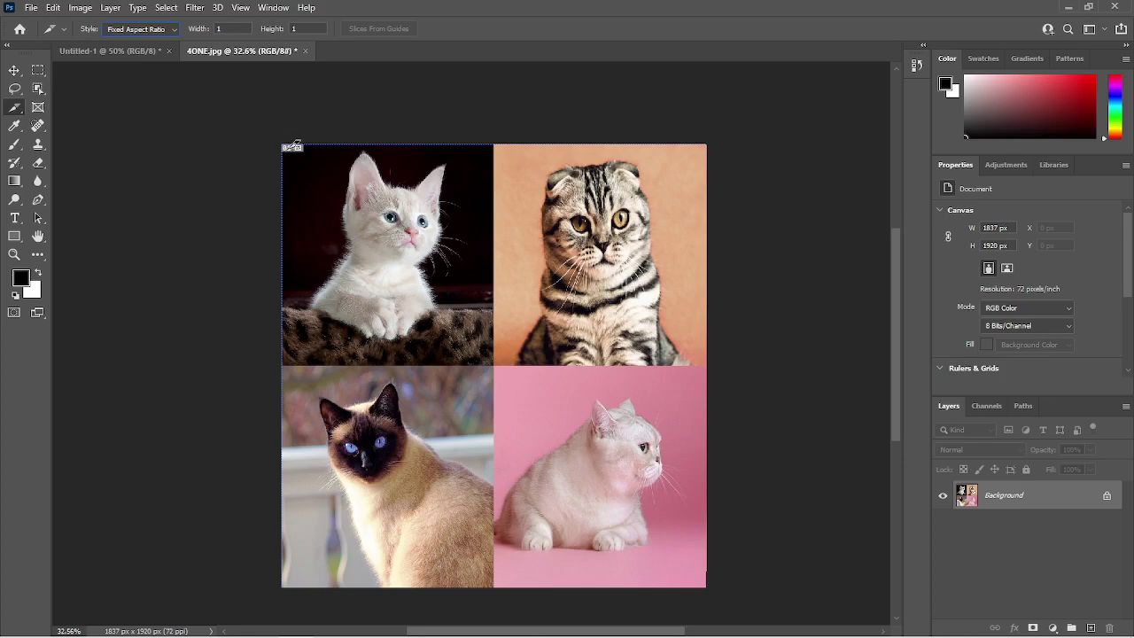
drag(285, 143, 503, 441)
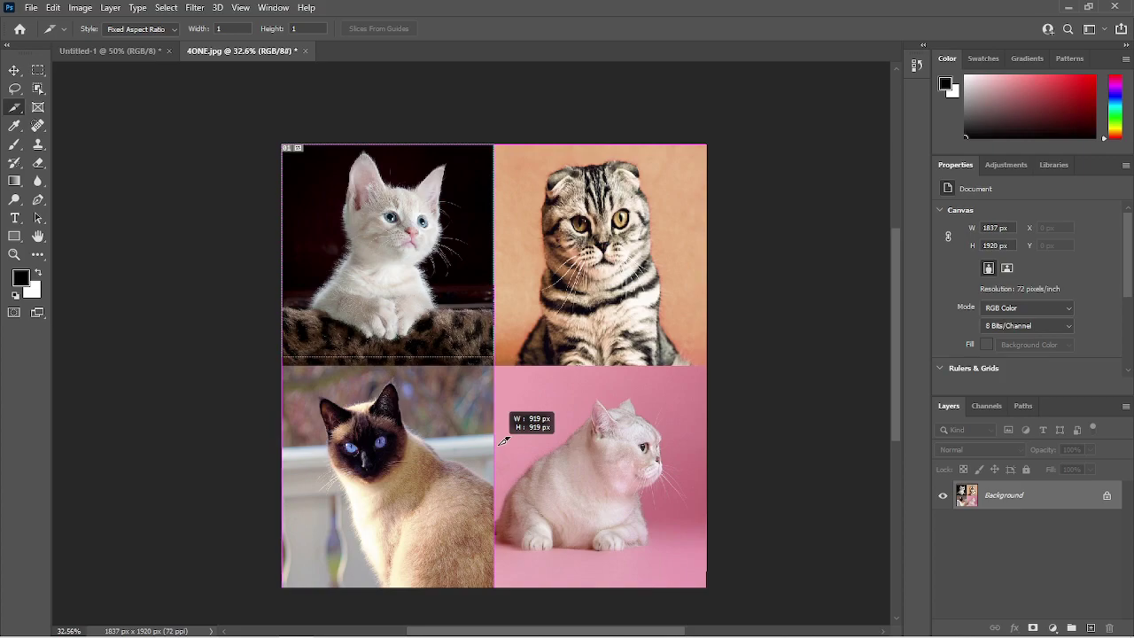
mouse_move(503, 441)
mouse_down()
mouse_move(519, 465)
mouse_move(510, 431)
mouse_up()
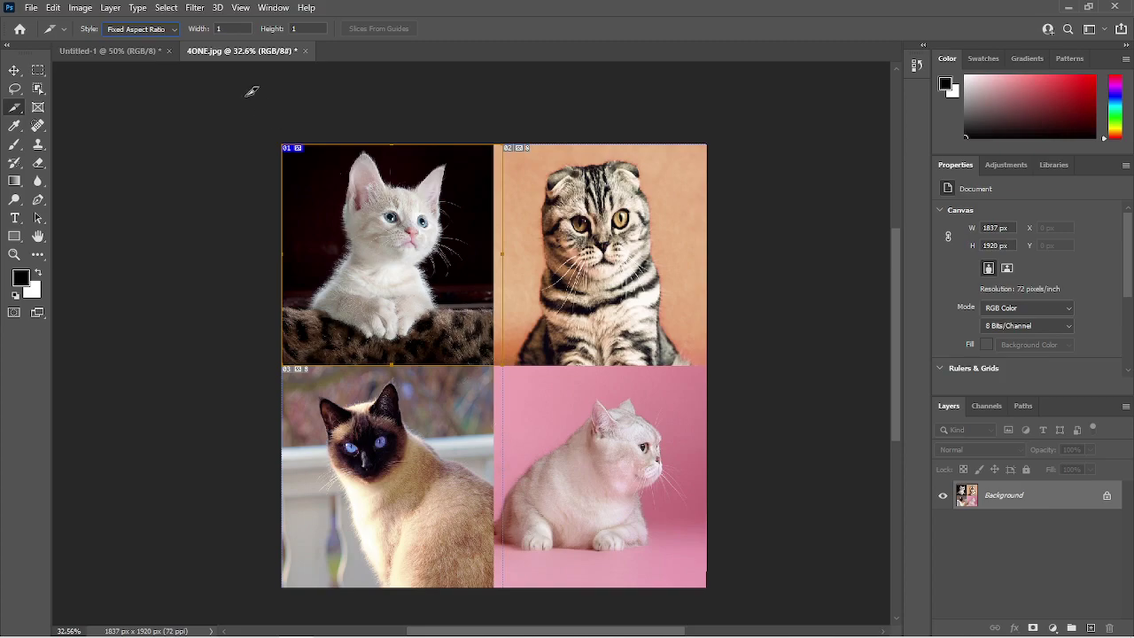
Place a Fixed Size slice of 500 by 500 px on the pink-background cat, starting at its chest
click(167, 32)
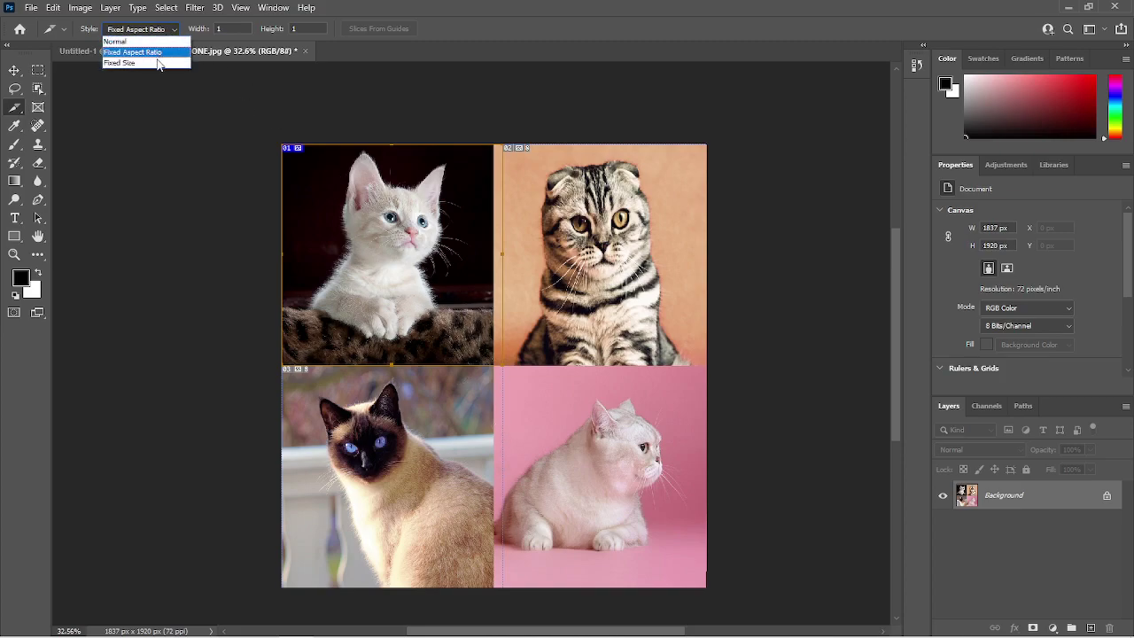
click(156, 58)
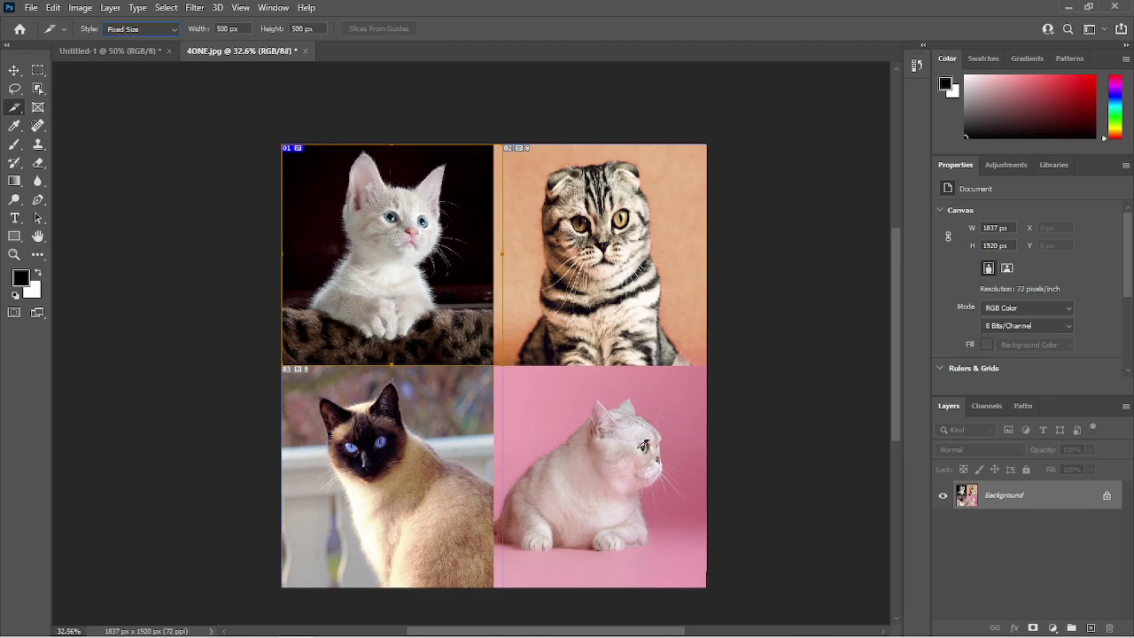
click(614, 459)
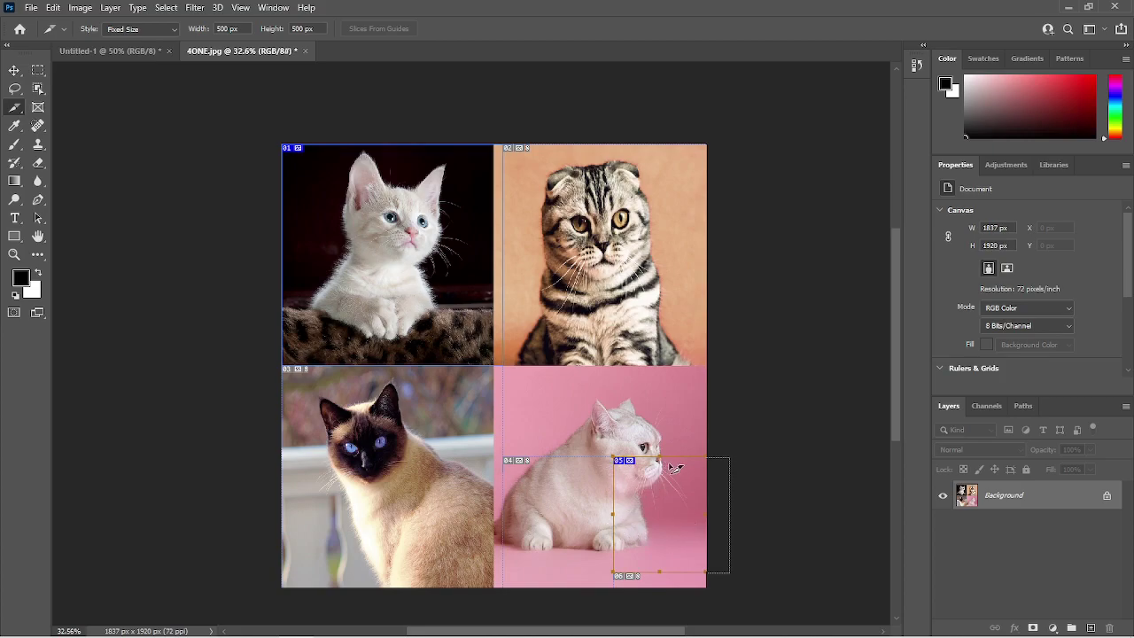
Move the fixed-size slice up over the pink-background cat's head with the Slice Select tool
click(15, 110)
click(66, 147)
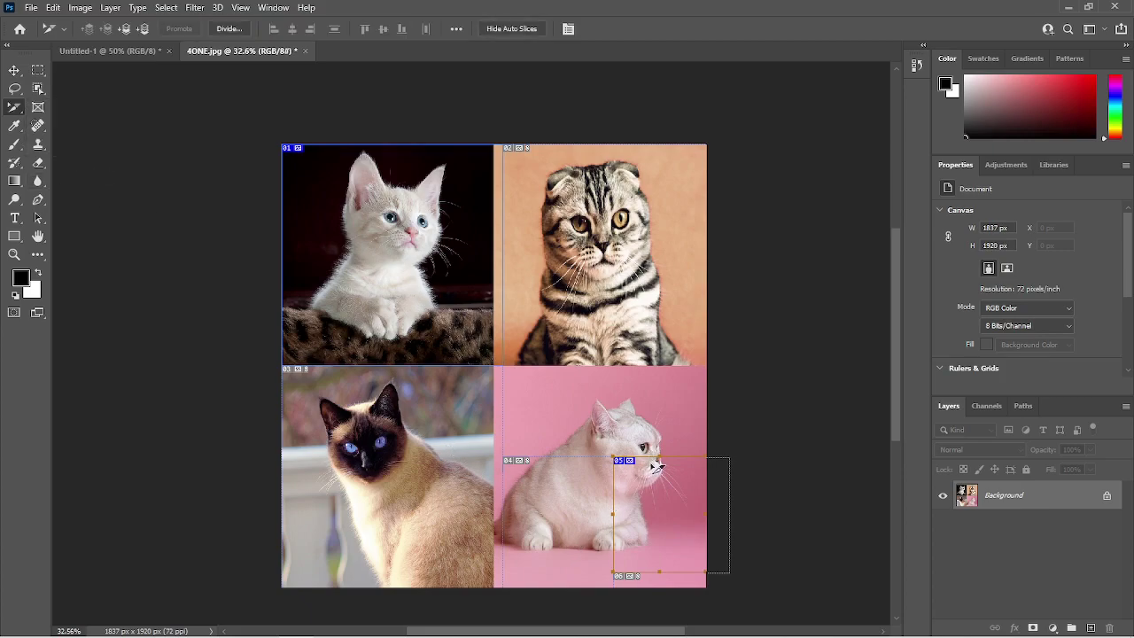
drag(644, 465, 601, 401)
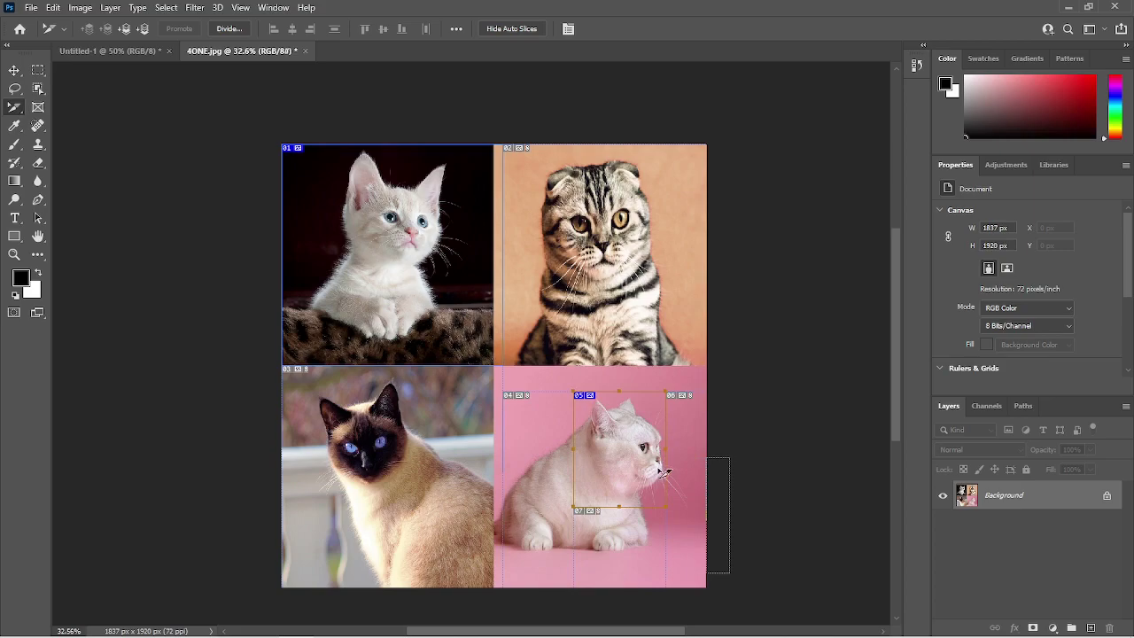